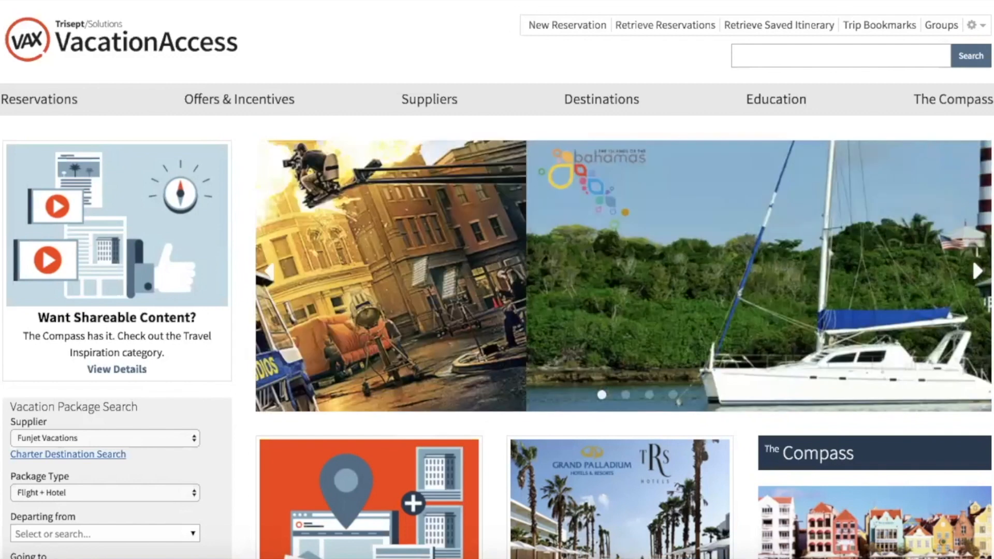
Open the Caribbean destinations page and scroll to its list of islands, Anguilla onward.
{"action": "scroll", "coordinate": [497, 280], "scroll_direction": "down", "scroll_amount": 10}
{"action": "scroll", "coordinate": [497, 280], "scroll_direction": "up", "scroll_amount": 10}
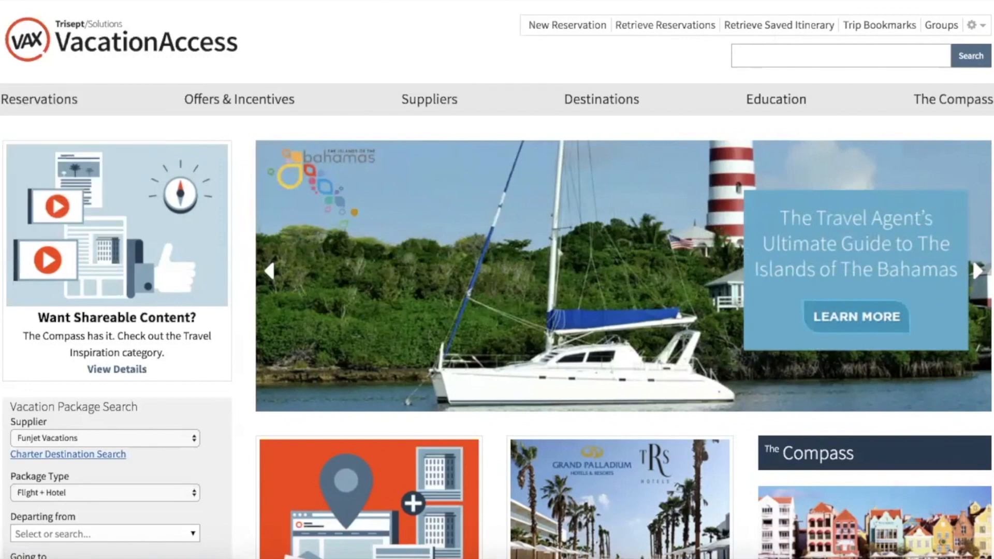
{"action": "scroll", "coordinate": [497, 279], "scroll_direction": "down", "scroll_amount": 1}
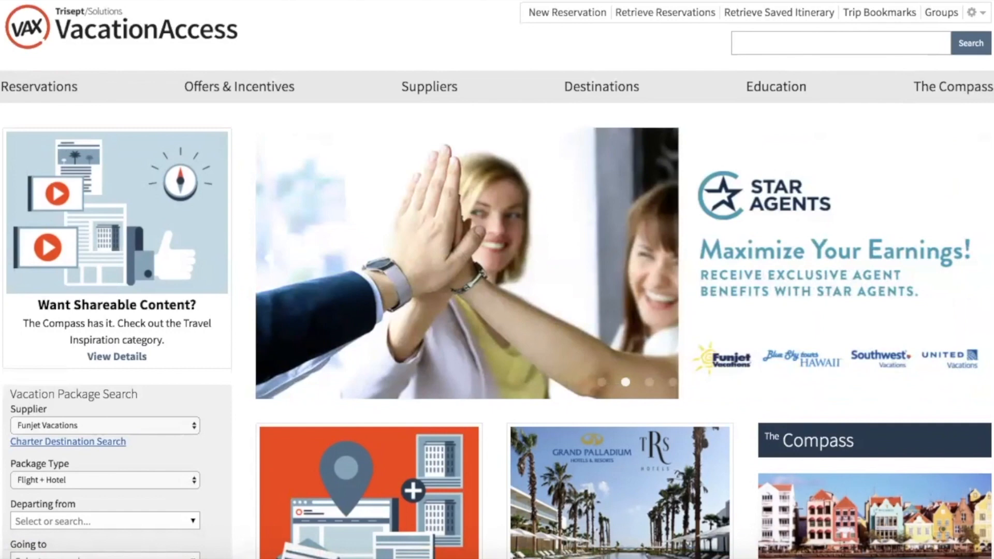
{"action": "mouse_move", "coordinate": [52, 95]}
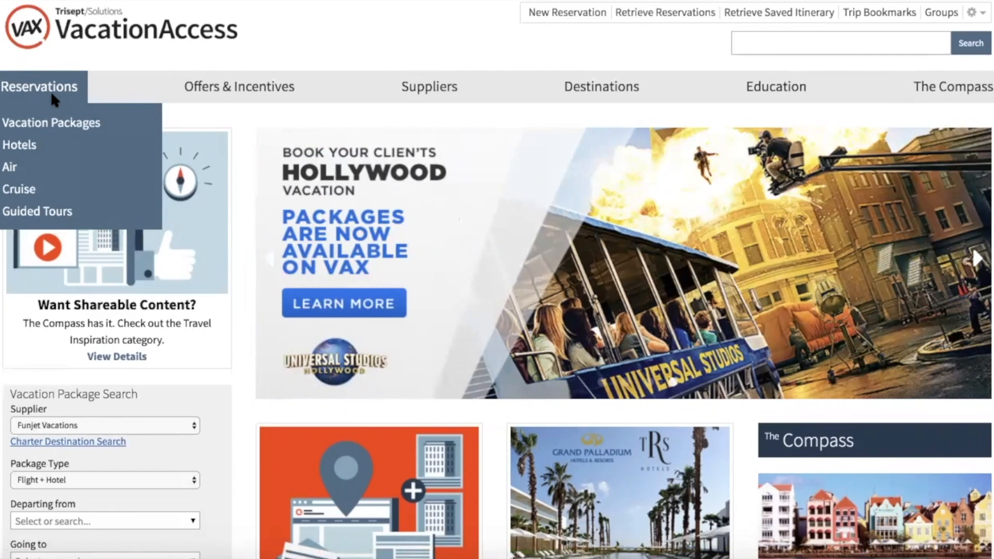
{"action": "mouse_move", "coordinate": [269, 75]}
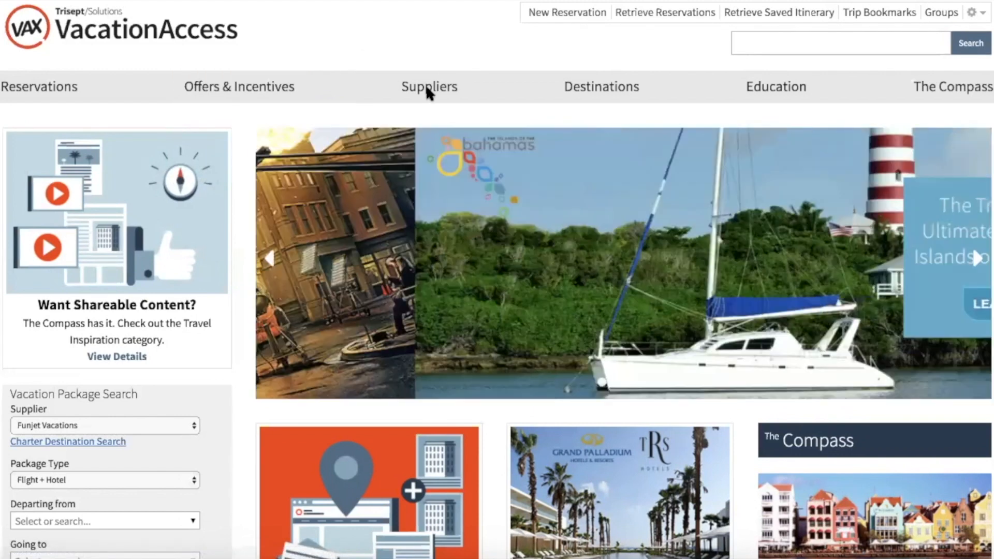
{"action": "mouse_move", "coordinate": [428, 93]}
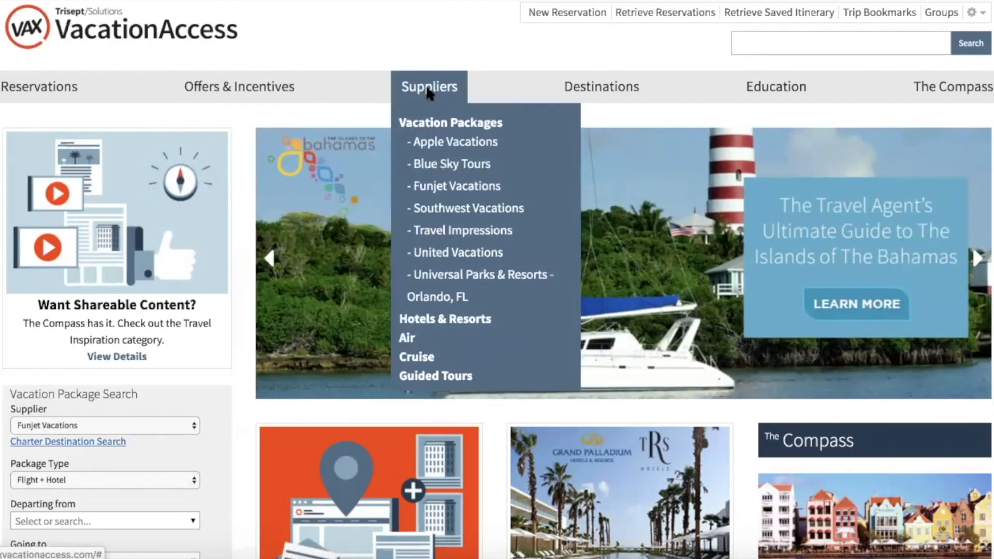
{"action": "mouse_move", "coordinate": [620, 86]}
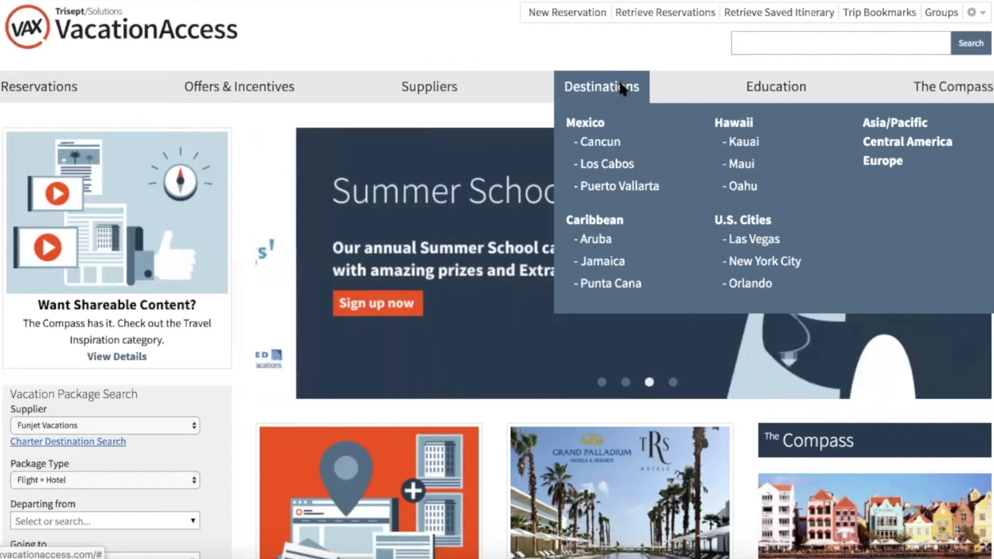
{"action": "left_click", "coordinate": [605, 226]}
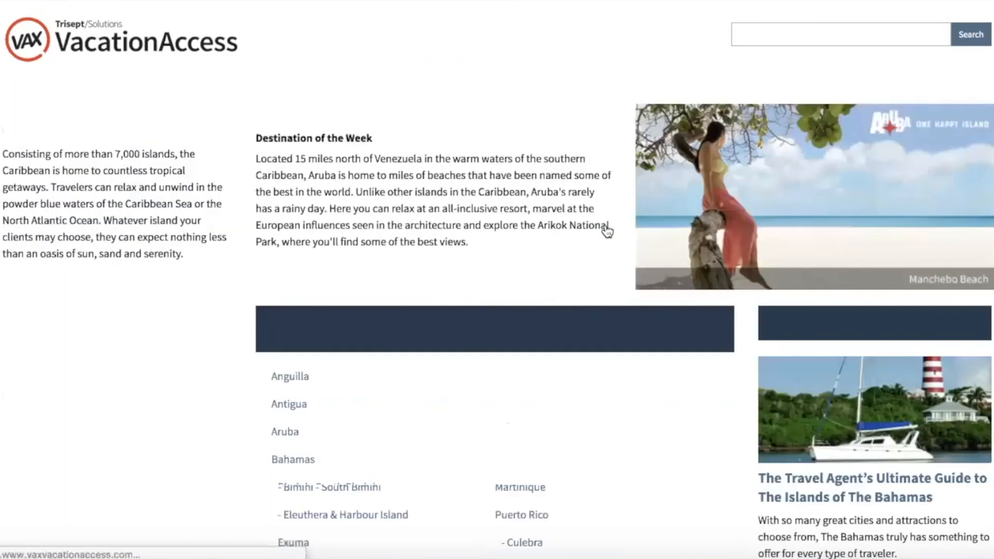
{"action": "scroll", "coordinate": [243, 282], "scroll_direction": "down", "scroll_amount": 15}
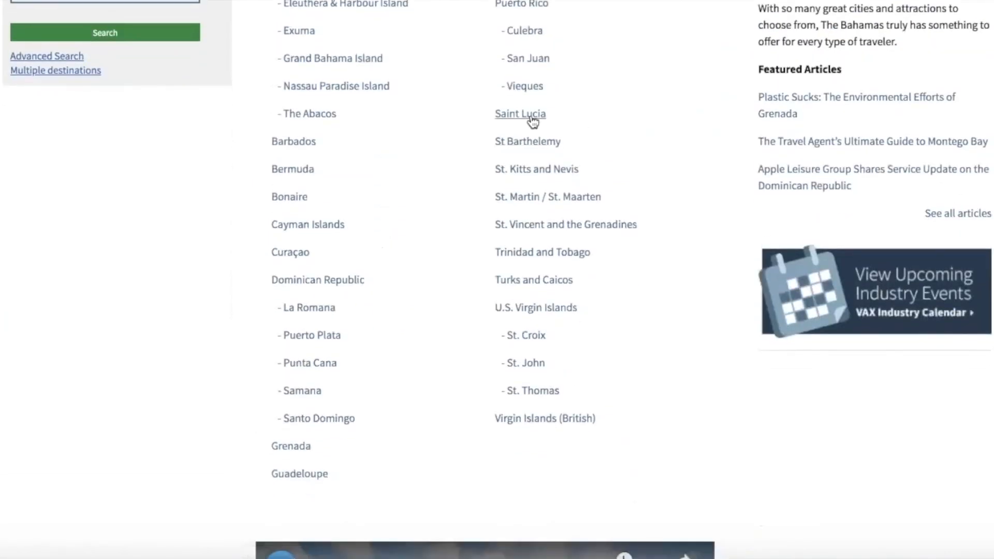
Open the Saint Lucia page and browse its overview, quick facts and travel highlights.
{"action": "left_click", "coordinate": [531, 118]}
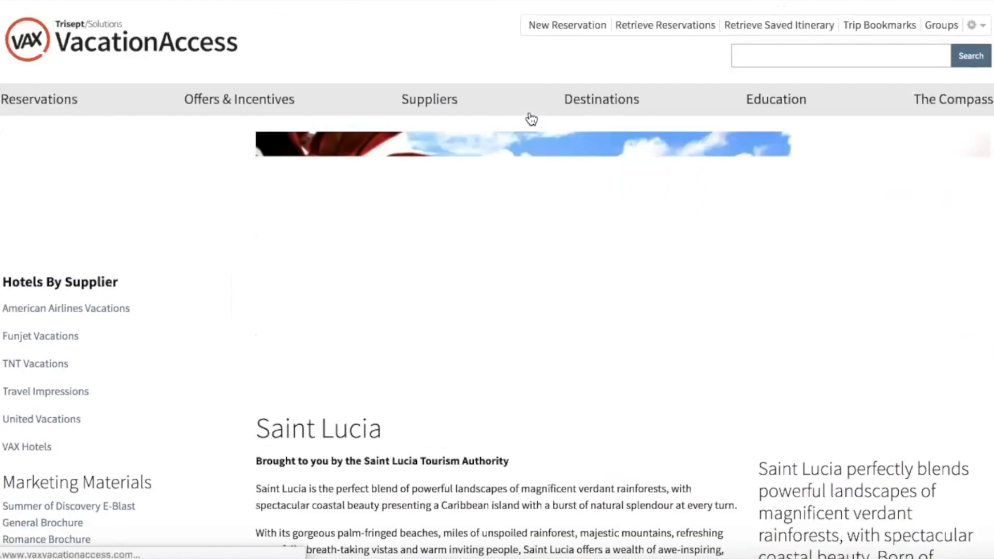
{"action": "scroll", "coordinate": [371, 196], "scroll_direction": "down", "scroll_amount": 15}
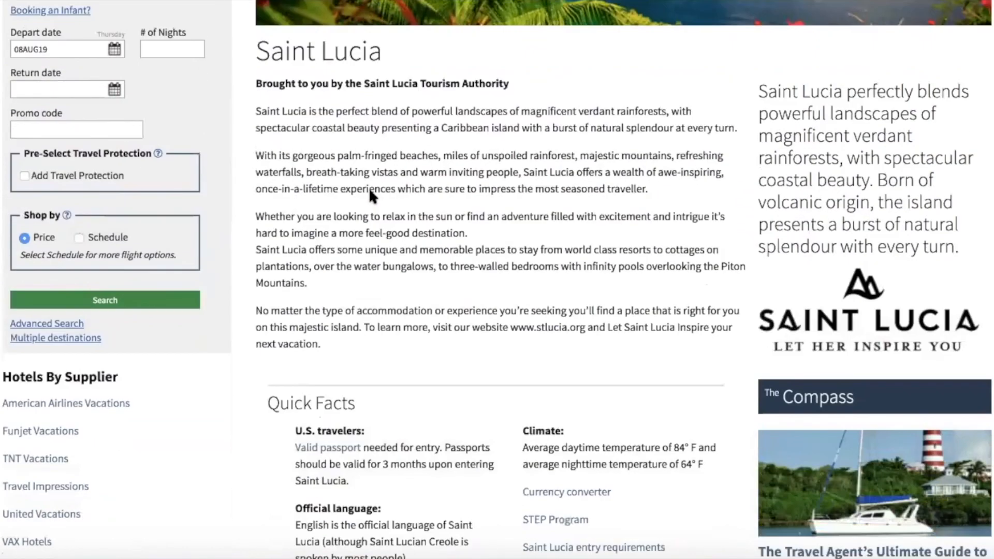
{"action": "scroll", "coordinate": [371, 197], "scroll_direction": "down", "scroll_amount": 10}
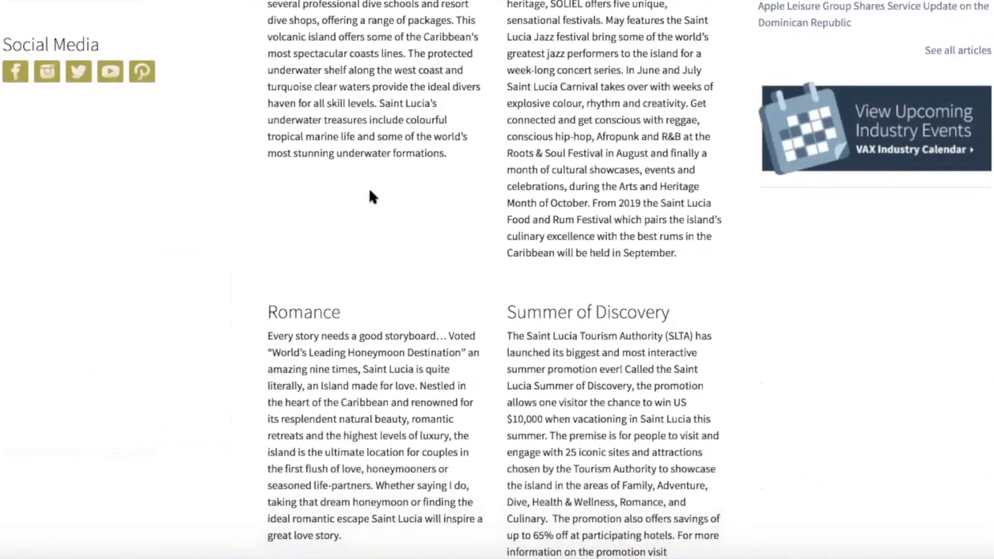
{"action": "scroll", "coordinate": [369, 187], "scroll_direction": "up", "scroll_amount": 20}
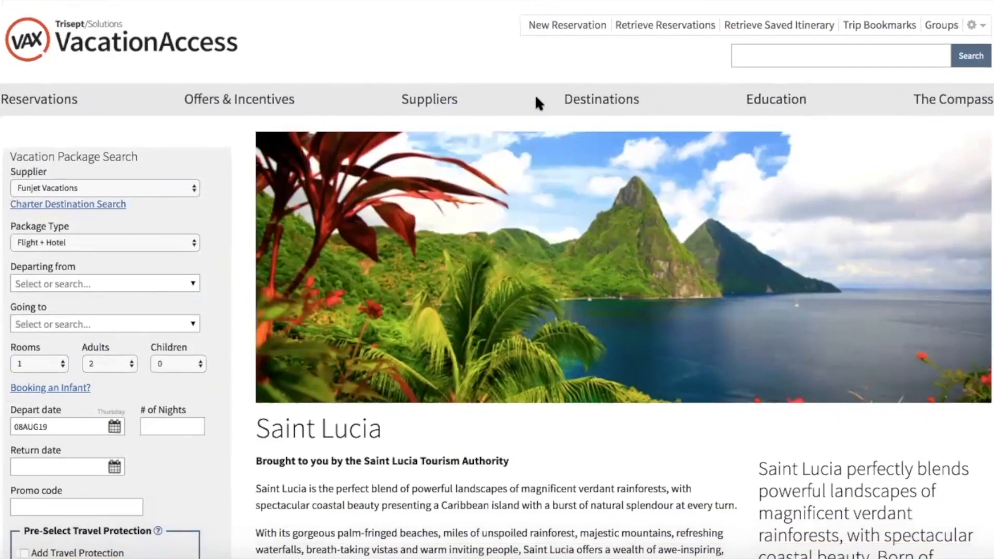
{"action": "mouse_move", "coordinate": [590, 101]}
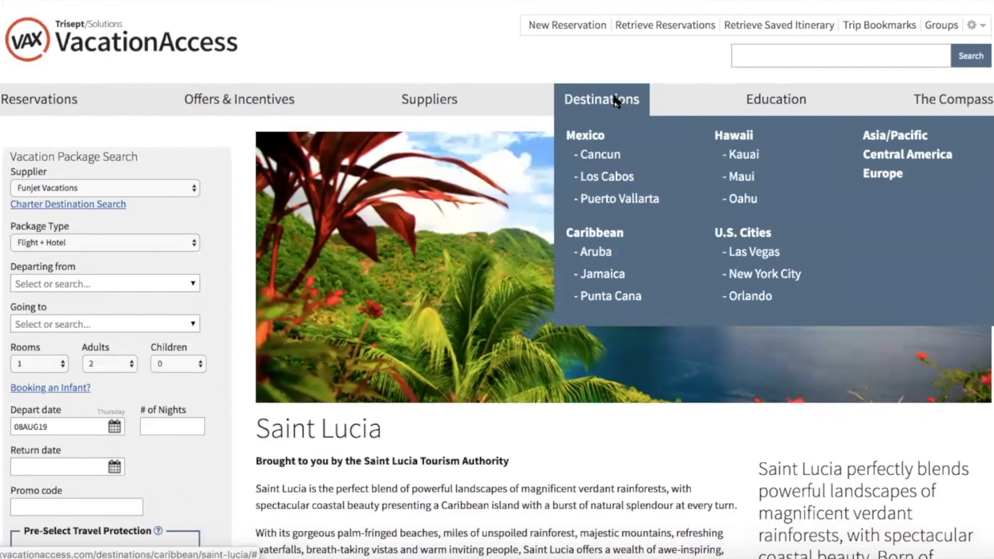
{"action": "mouse_move", "coordinate": [771, 103]}
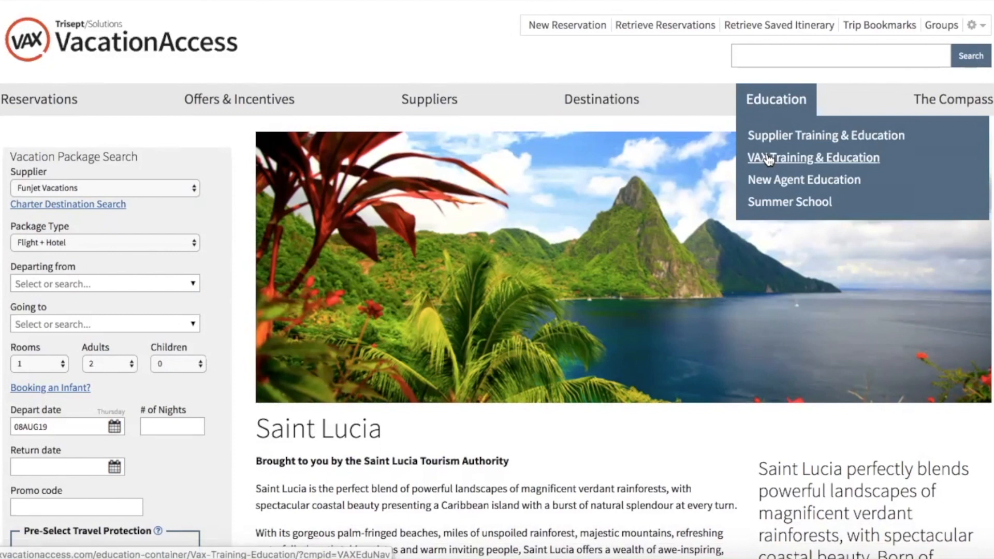
{"action": "mouse_move", "coordinate": [963, 106]}
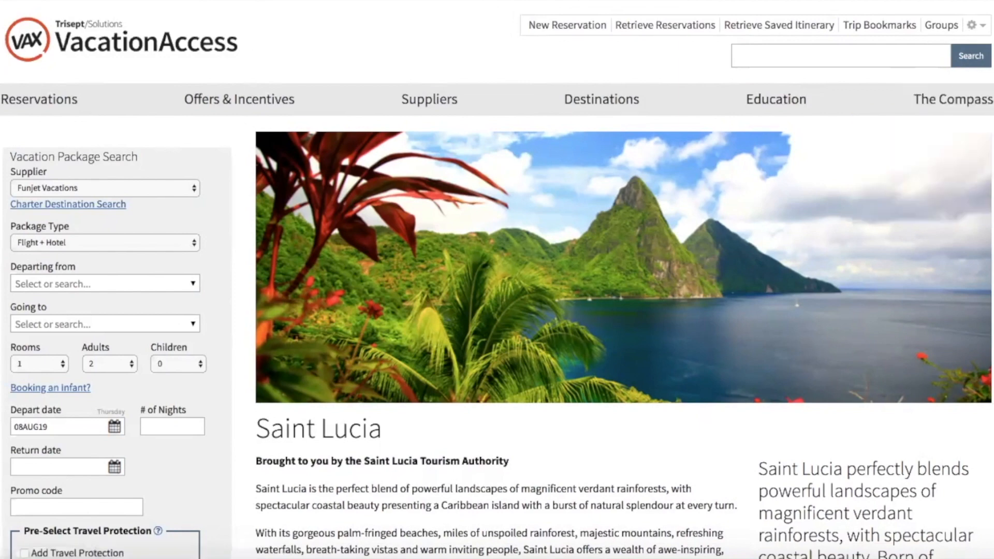
{"action": "scroll", "coordinate": [77, 130], "scroll_direction": "down", "scroll_amount": 1}
{"action": "scroll", "coordinate": [51, 103], "scroll_direction": "up", "scroll_amount": 1}
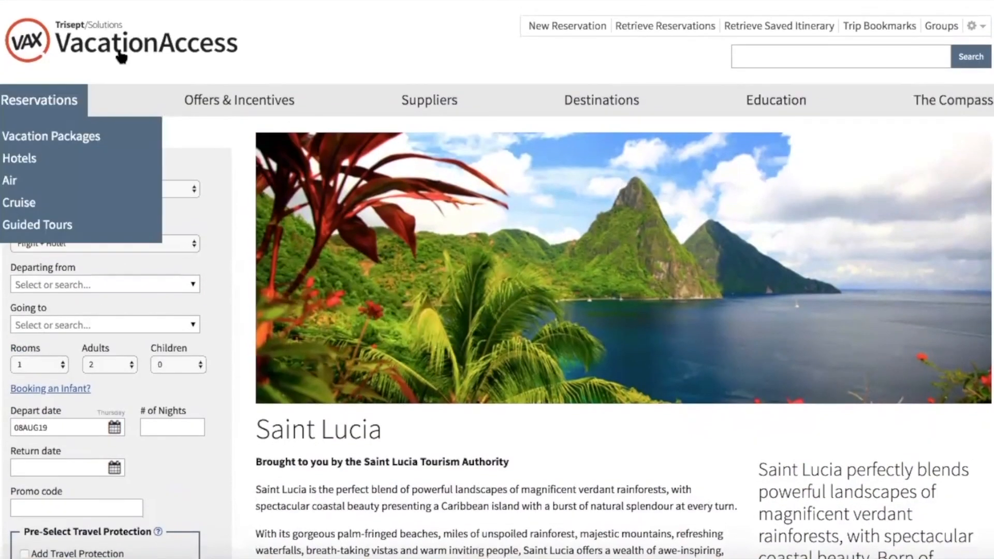
Return to the home page via the logo and browse promotions, webinars and best offers.
{"action": "left_click", "coordinate": [121, 58]}
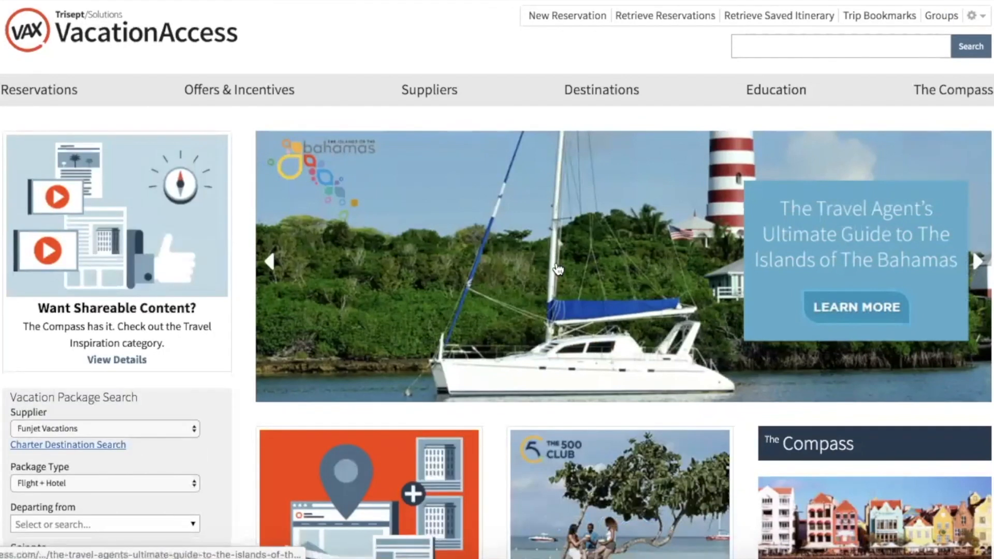
{"action": "scroll", "coordinate": [671, 273], "scroll_direction": "down", "scroll_amount": 1}
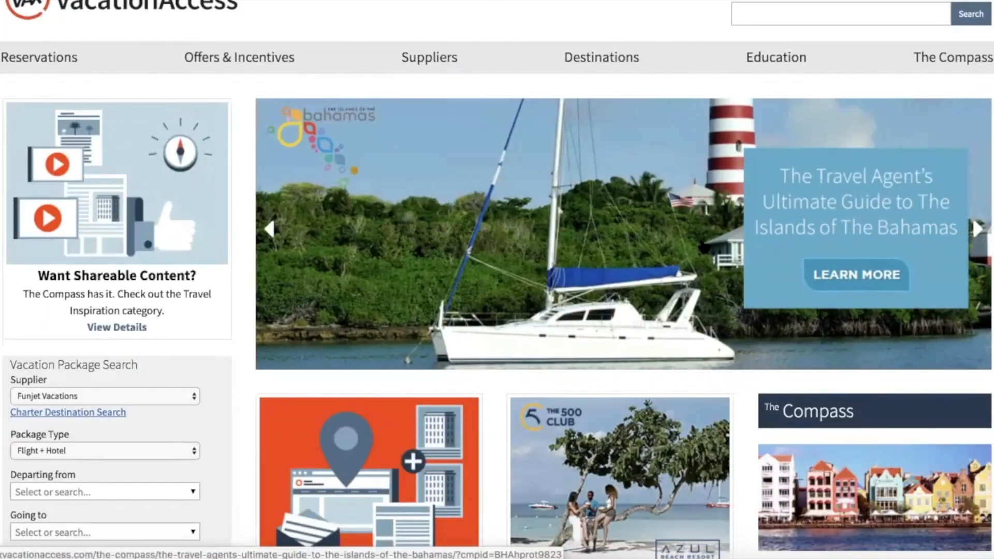
{"action": "scroll", "coordinate": [353, 328], "scroll_direction": "down", "scroll_amount": 6}
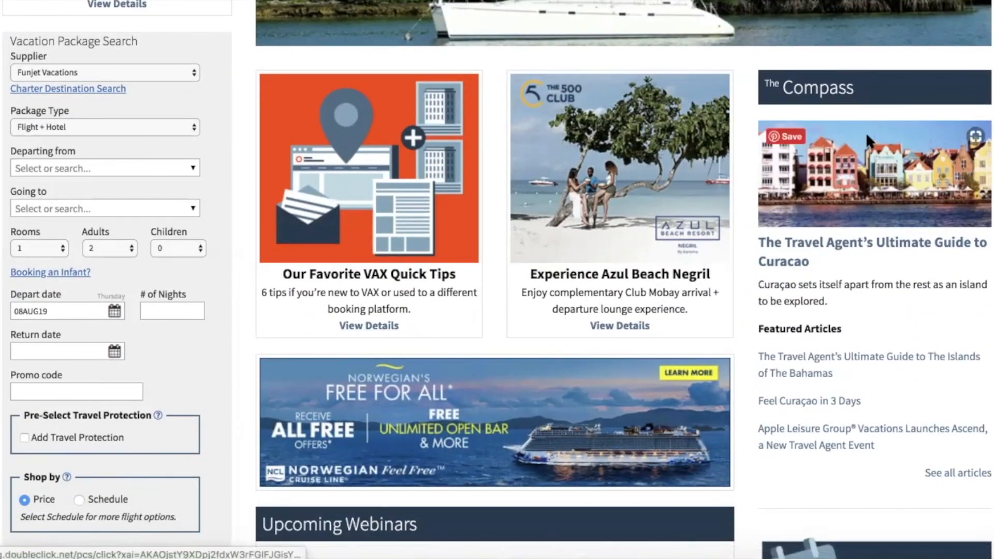
{"action": "scroll", "coordinate": [866, 132], "scroll_direction": "up", "scroll_amount": 7}
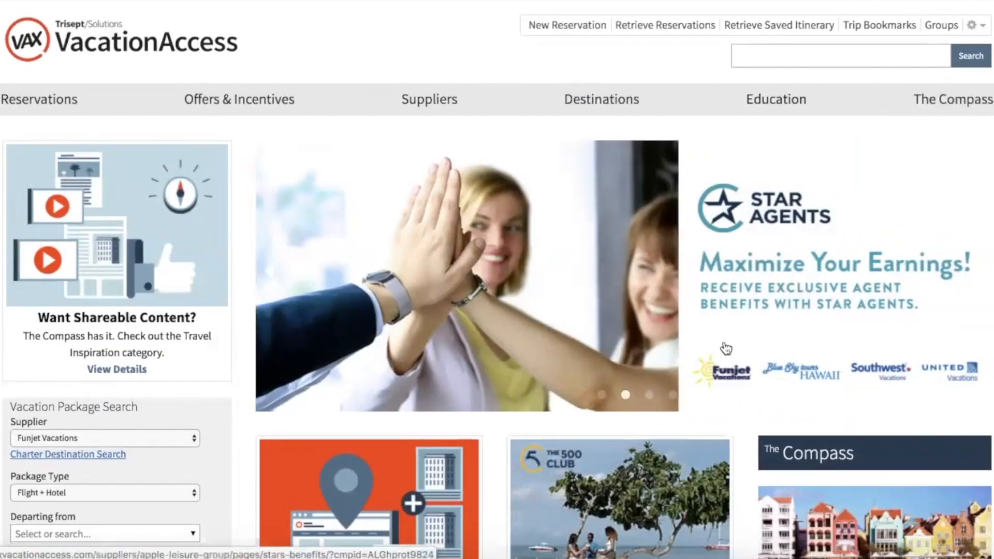
{"action": "scroll", "coordinate": [725, 347], "scroll_direction": "down", "scroll_amount": 10}
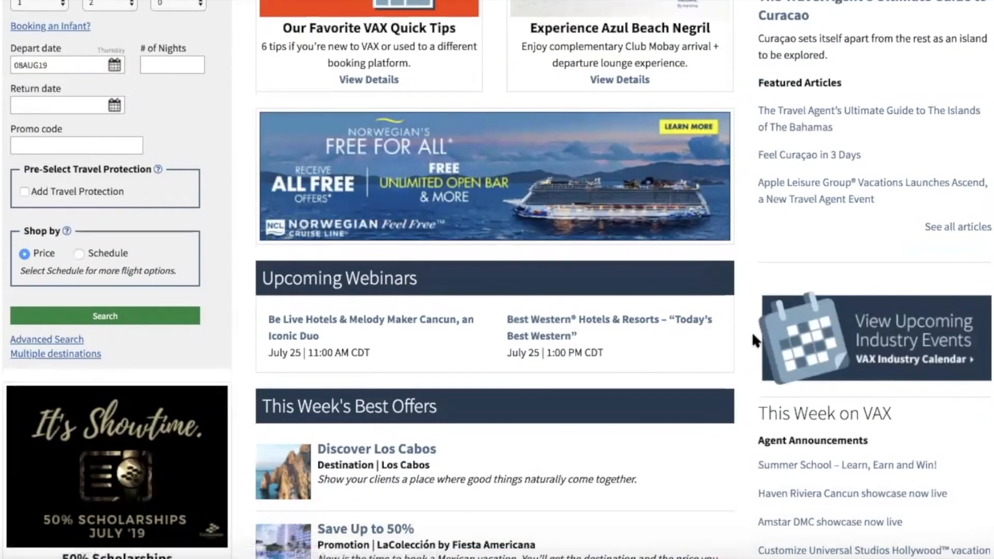
{"action": "scroll", "coordinate": [742, 321], "scroll_direction": "up", "scroll_amount": 10}
{"action": "scroll", "coordinate": [616, 352], "scroll_direction": "down", "scroll_amount": 15}
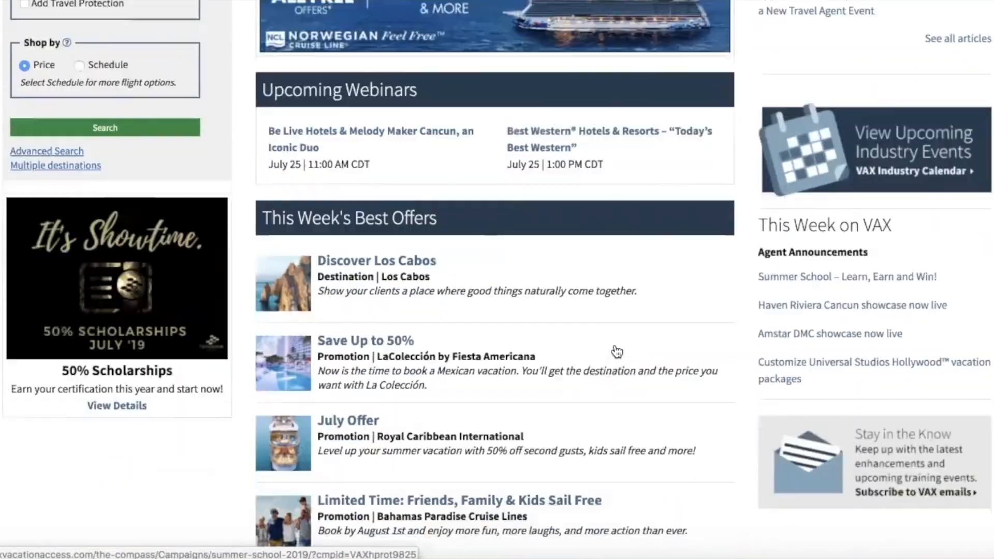
{"action": "scroll", "coordinate": [616, 352], "scroll_direction": "up", "scroll_amount": 15}
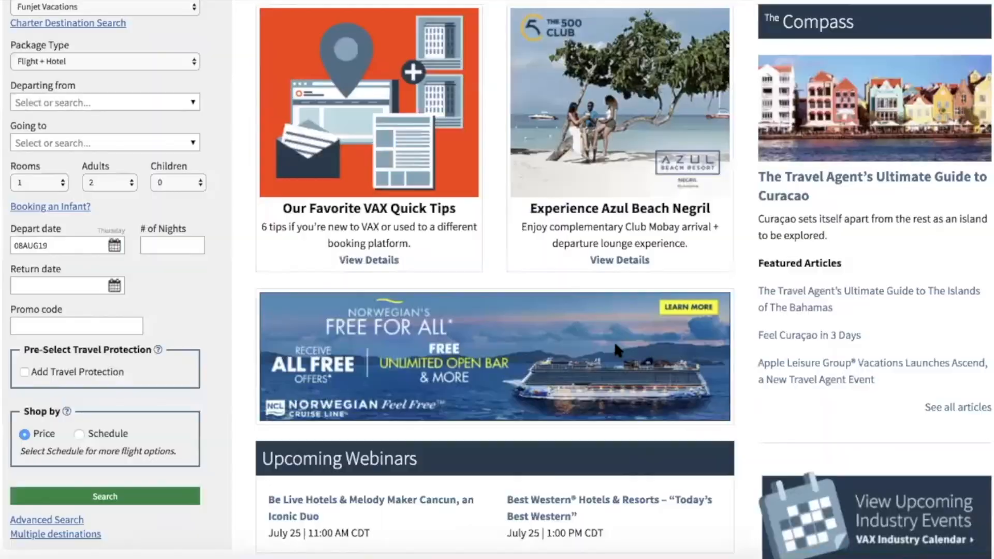
{"action": "mouse_move", "coordinate": [448, 99]}
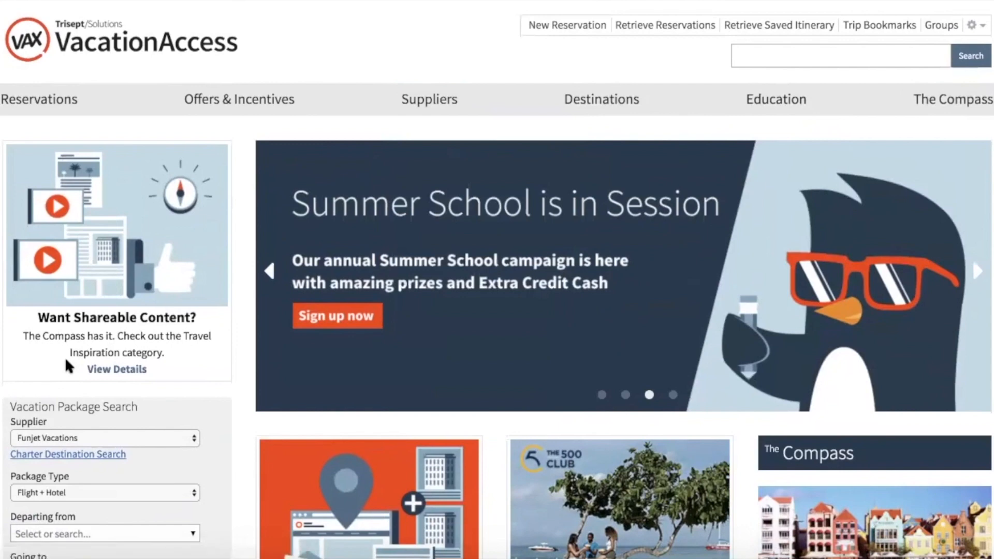
{"action": "scroll", "coordinate": [18, 316], "scroll_direction": "down", "scroll_amount": 5}
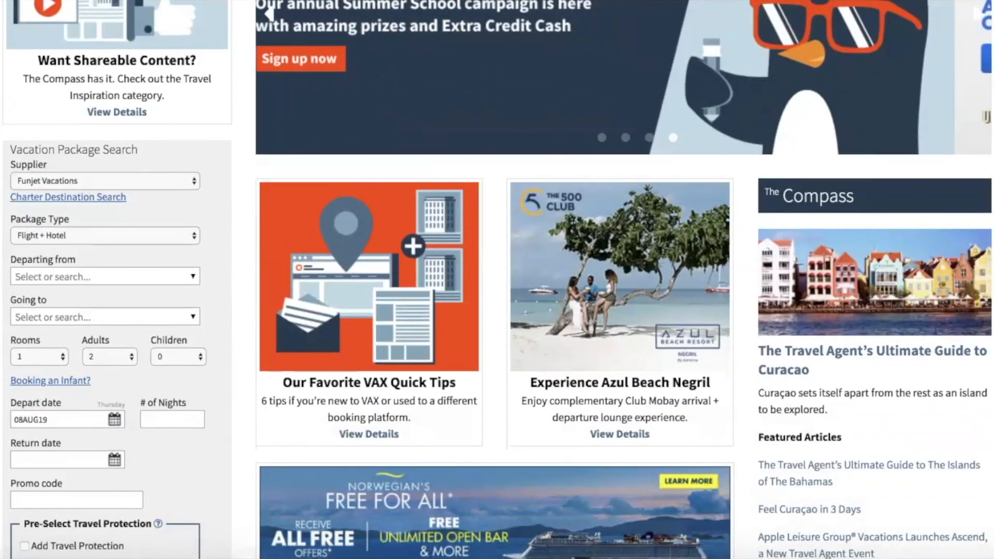
Keep Funjet Vacations as supplier, try Charter Search, then go back to the home page.
{"action": "left_click", "coordinate": [77, 180]}
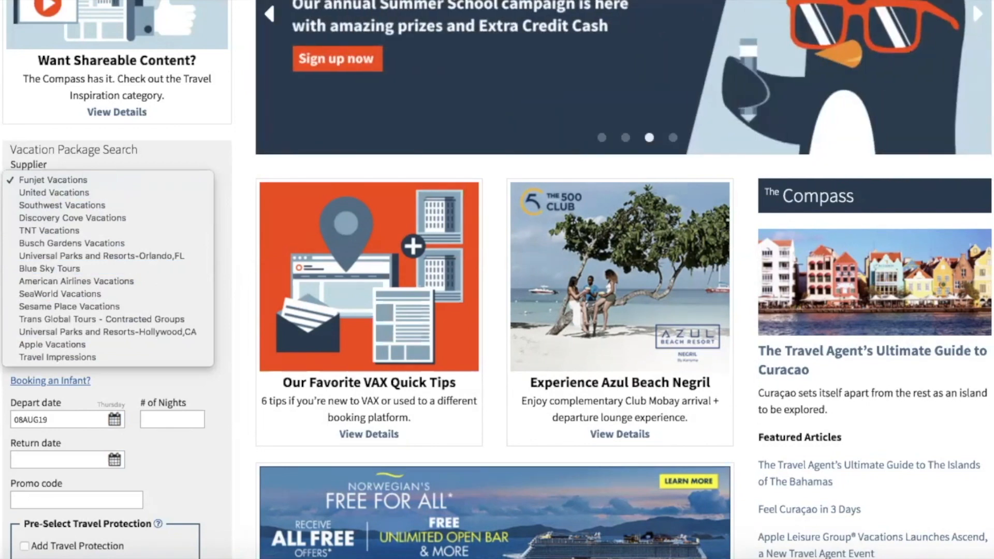
{"action": "left_click", "coordinate": [29, 178]}
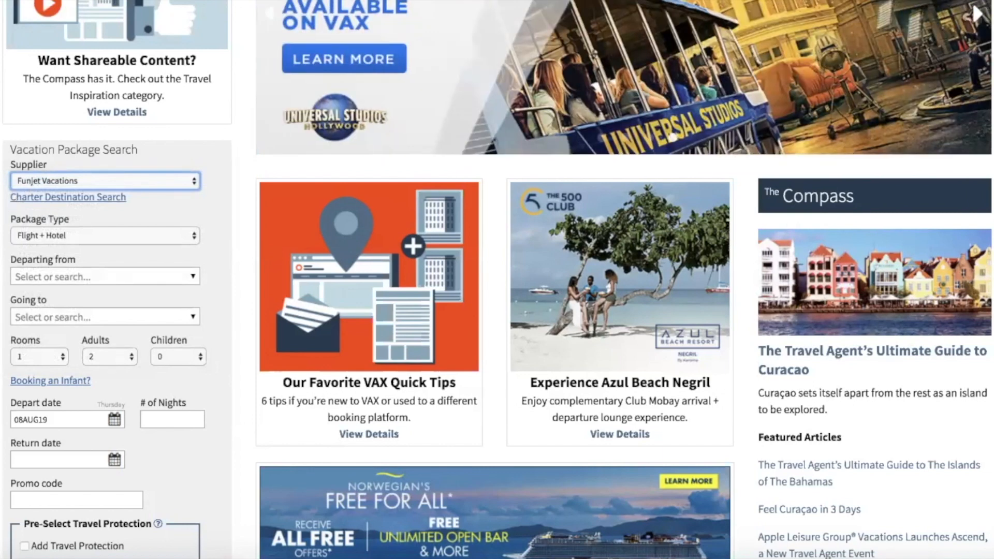
{"action": "left_click", "coordinate": [43, 197]}
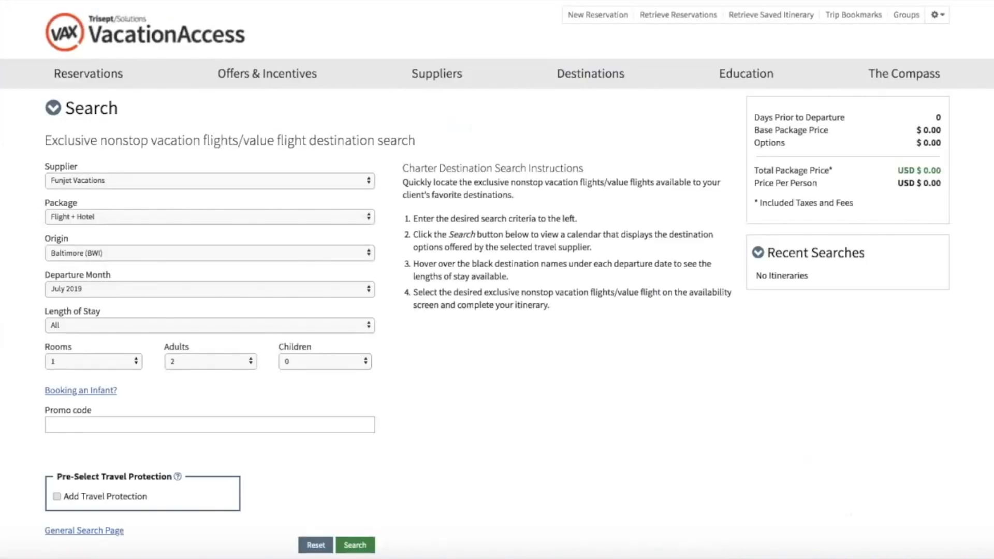
{"action": "key", "text": "alt+Left"}
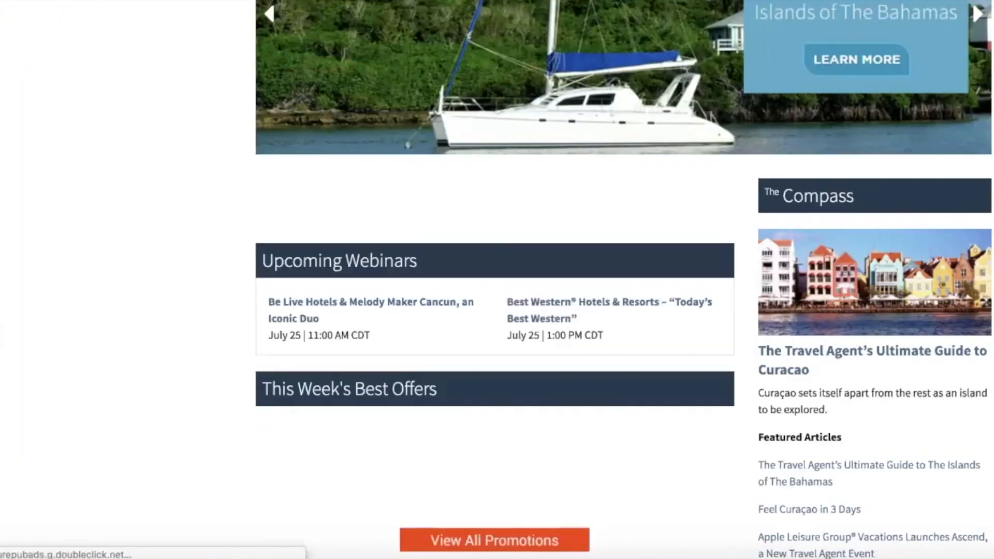
{"action": "scroll", "coordinate": [497, 280], "scroll_direction": "up", "scroll_amount": 5}
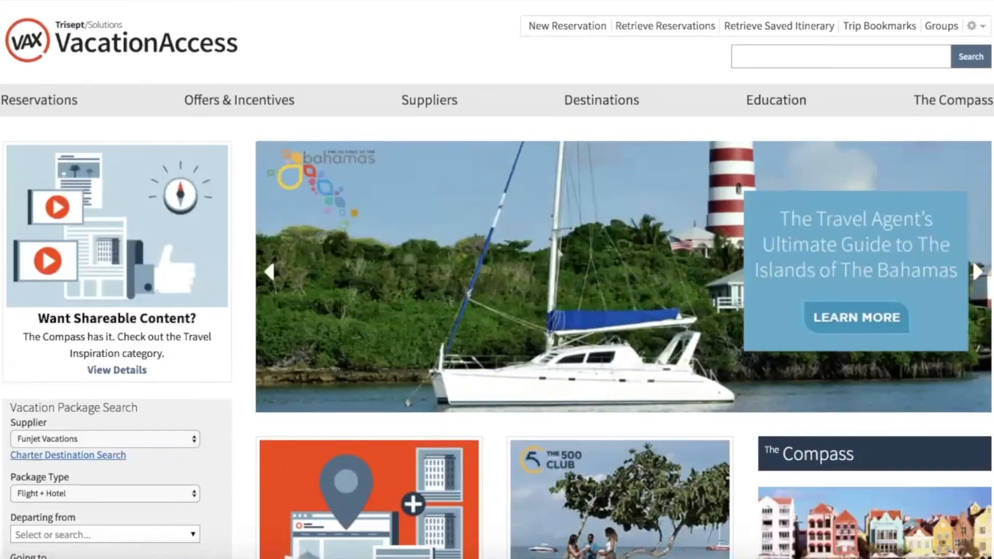
{"action": "scroll", "coordinate": [497, 280], "scroll_direction": "down", "scroll_amount": 5}
Switch the package type from Flight + Hotel to Hotel Only and view the Going to list.
{"action": "scroll", "coordinate": [73, 186], "scroll_direction": "down", "scroll_amount": 1}
{"action": "left_click", "coordinate": [73, 196]}
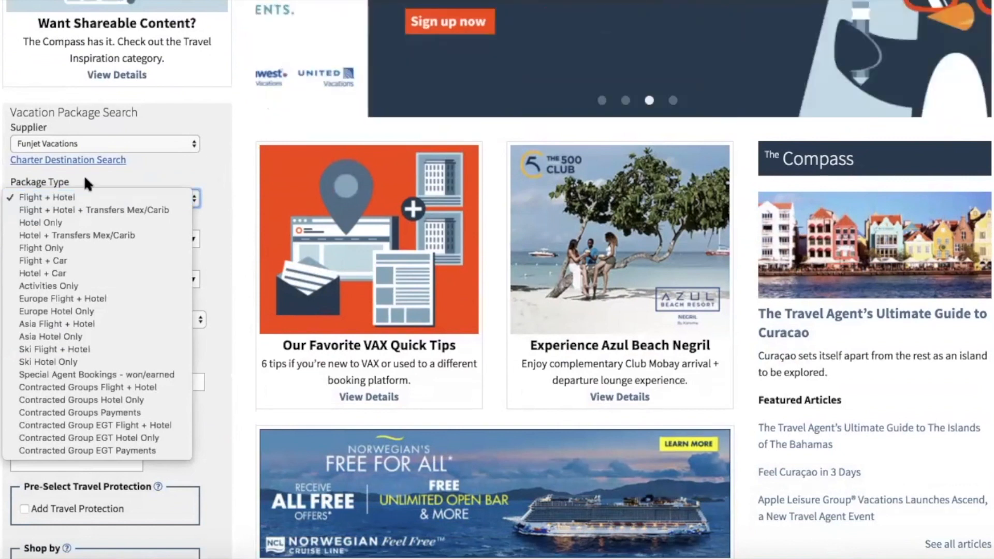
{"action": "left_click", "coordinate": [20, 222]}
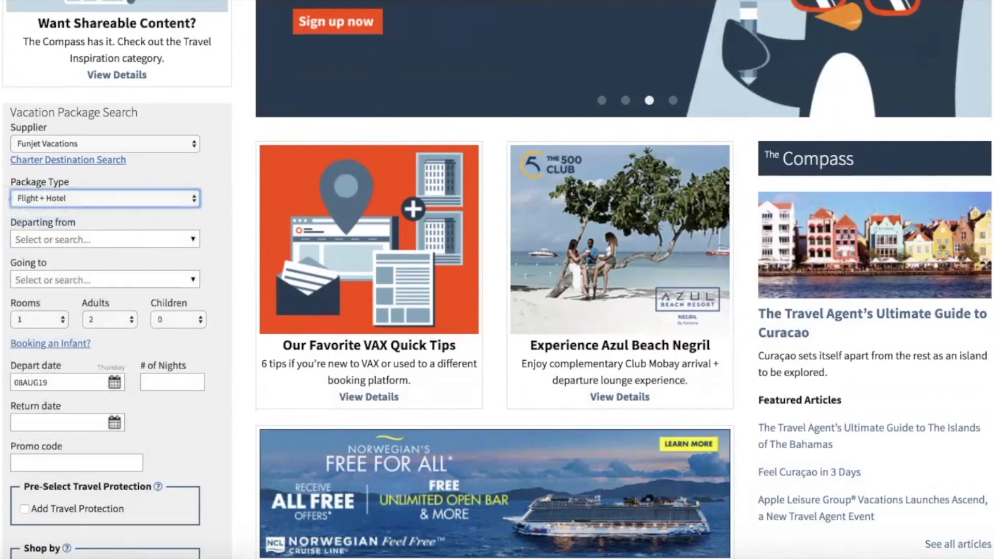
{"action": "scroll", "coordinate": [37, 156], "scroll_direction": "down", "scroll_amount": 7}
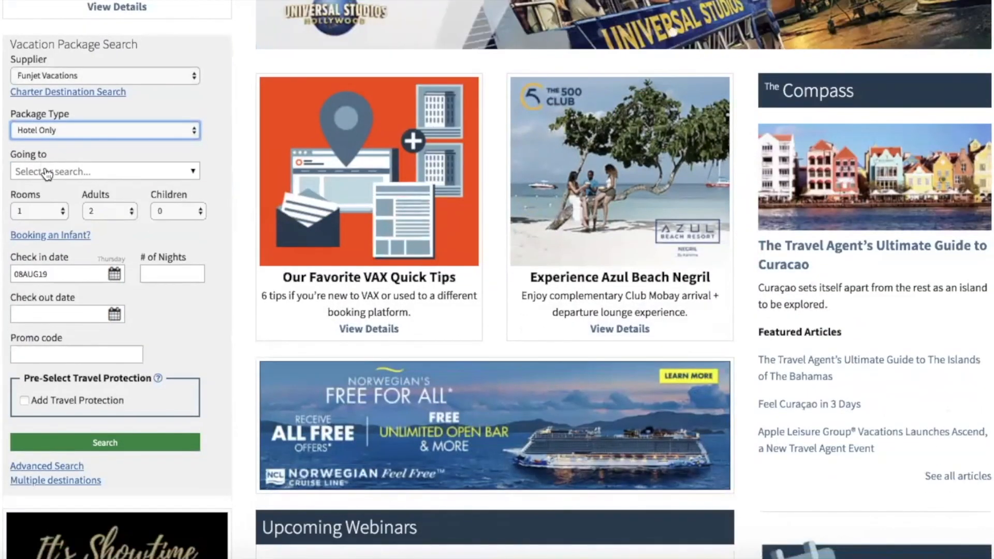
{"action": "left_click", "coordinate": [47, 172]}
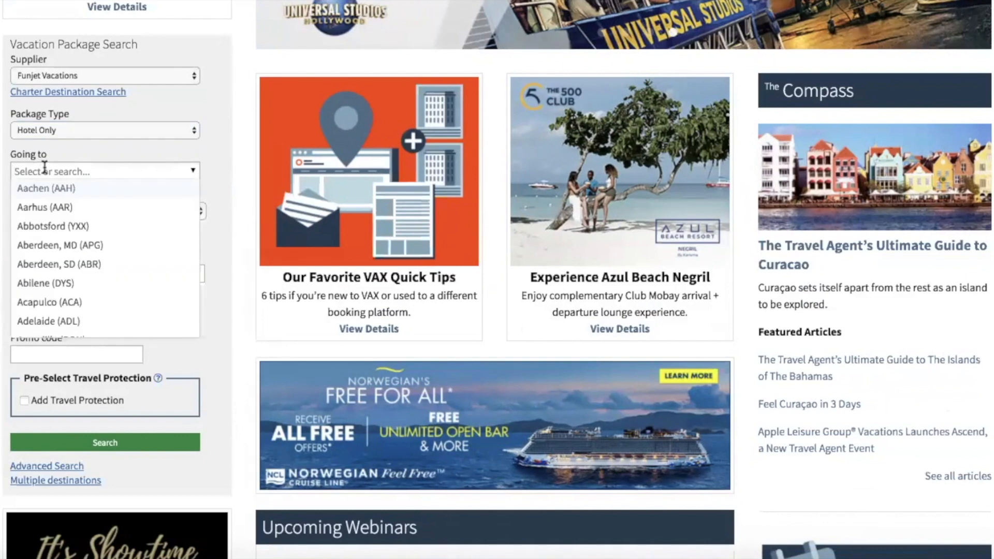
{"action": "scroll", "coordinate": [692, 100], "scroll_direction": "up", "scroll_amount": 7}
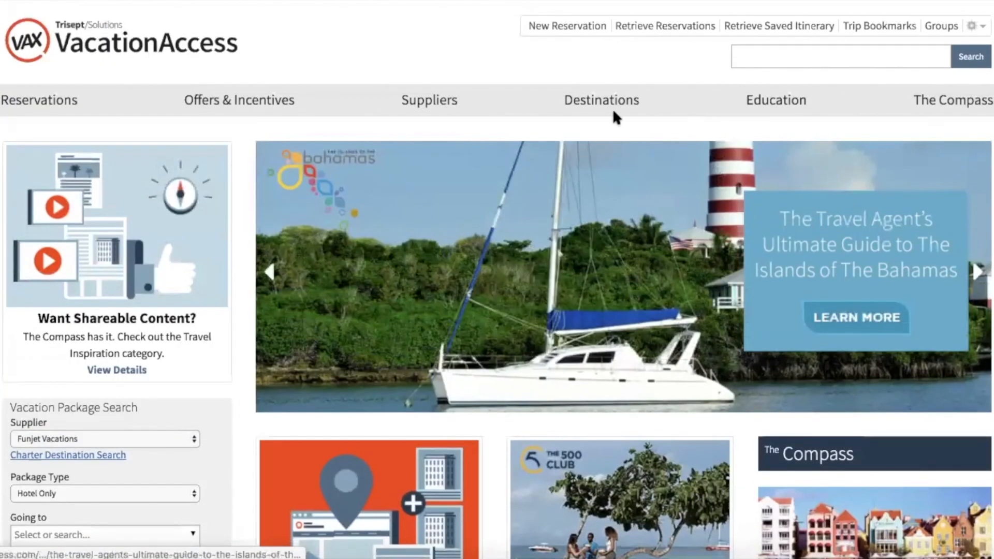
Show the Destinations menu with featured Mexico, Caribbean, Hawaii and U.S. Cities resorts.
{"action": "mouse_move", "coordinate": [584, 111]}
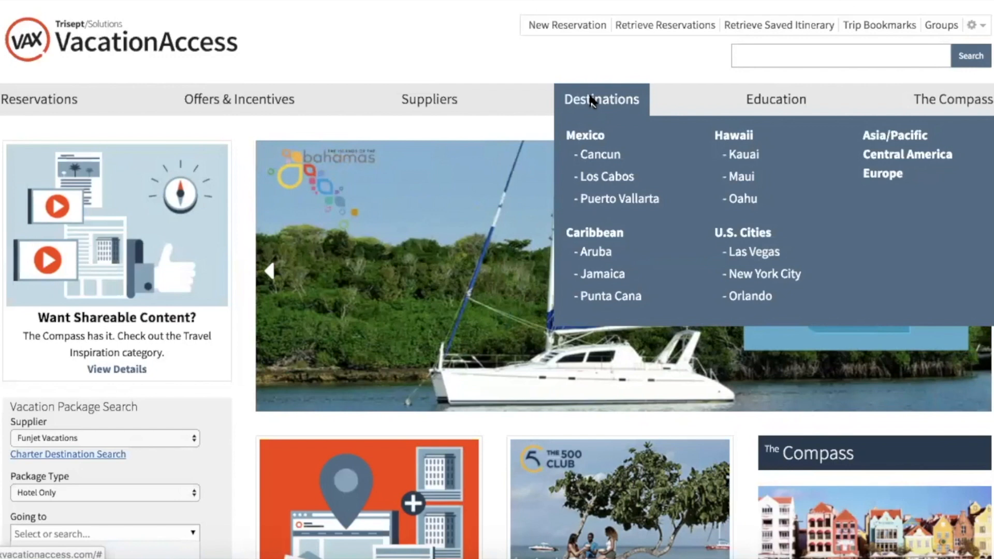
Search 'mbj' in Going to and choose Jamaica, Montego Bay (MBJ) as the destination.
{"action": "left_click", "coordinate": [103, 534]}
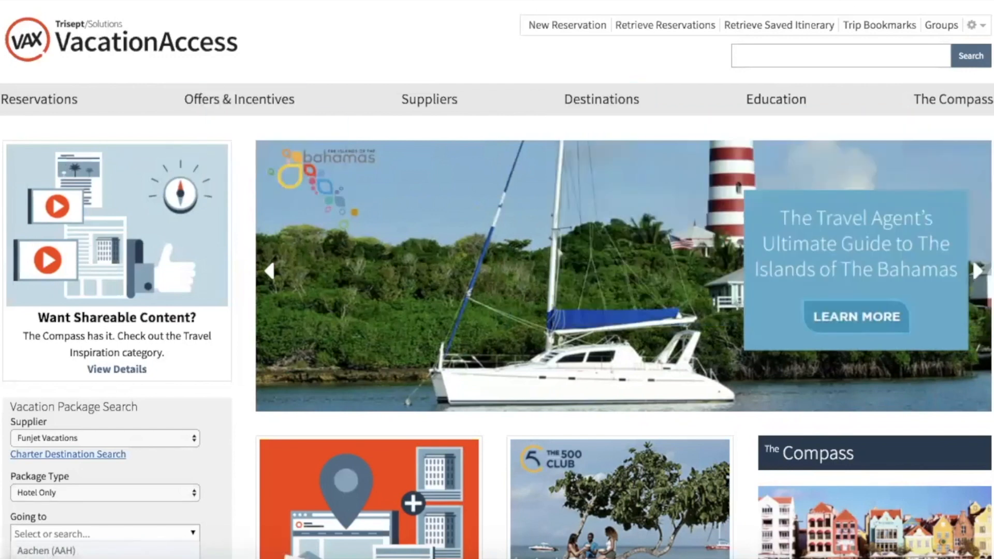
{"action": "scroll", "coordinate": [2, 337], "scroll_direction": "down", "scroll_amount": 6}
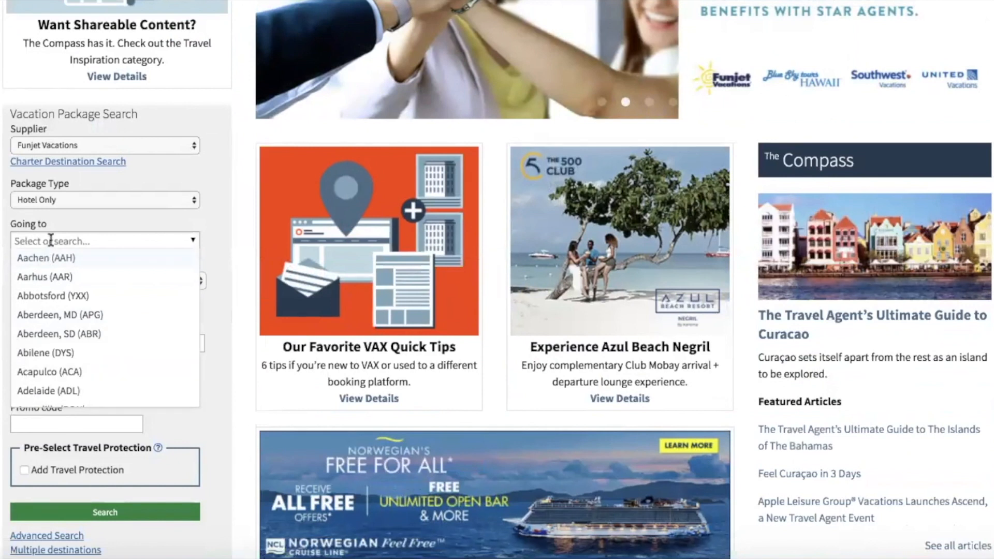
{"action": "type", "text": "mbj"}
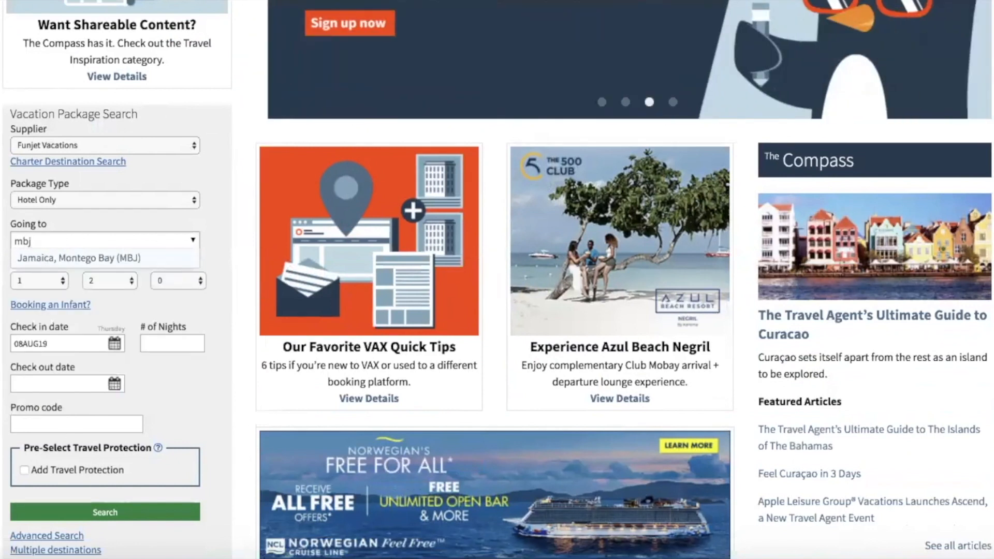
{"action": "left_click", "coordinate": [87, 258]}
{"action": "left_click", "coordinate": [85, 247]}
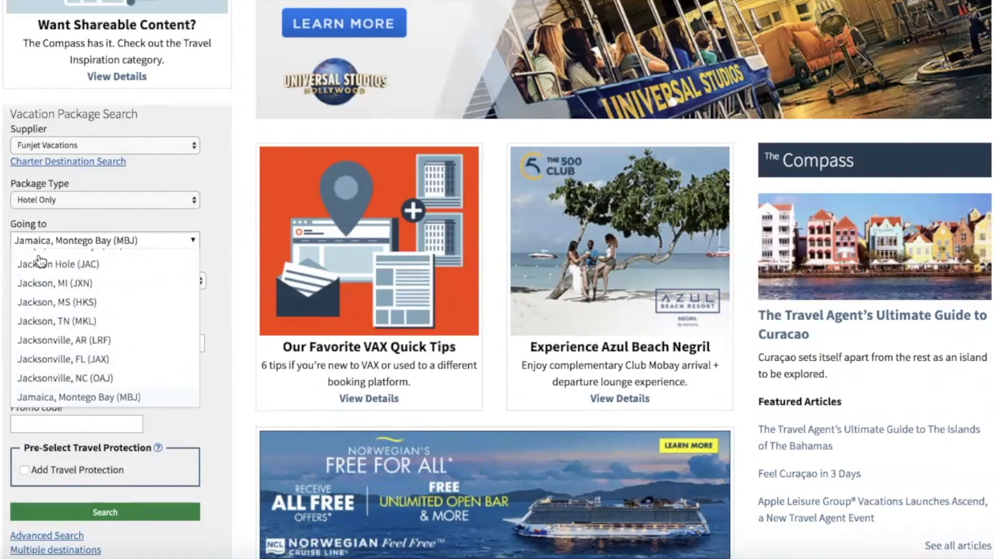
{"action": "left_click", "coordinate": [1, 274]}
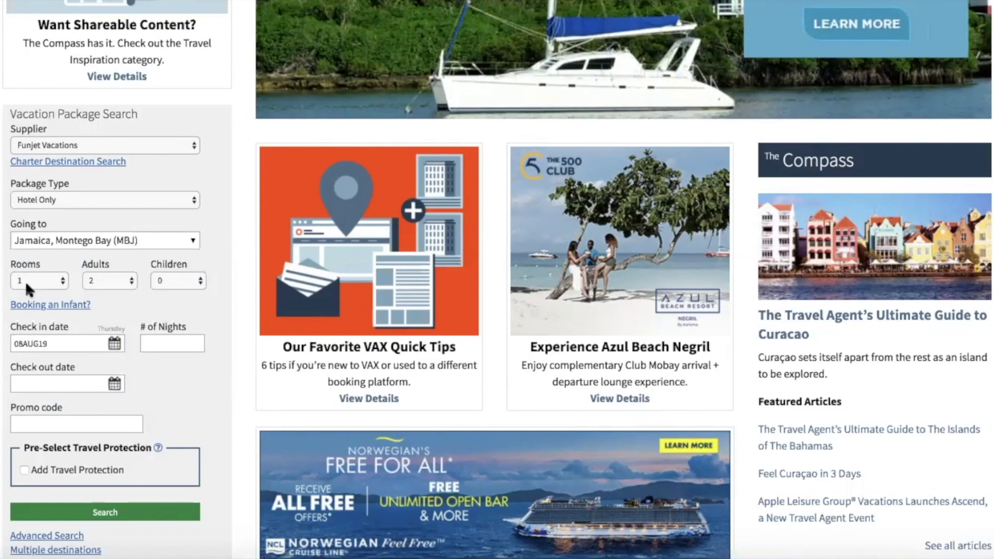
{"action": "left_click", "coordinate": [25, 282]}
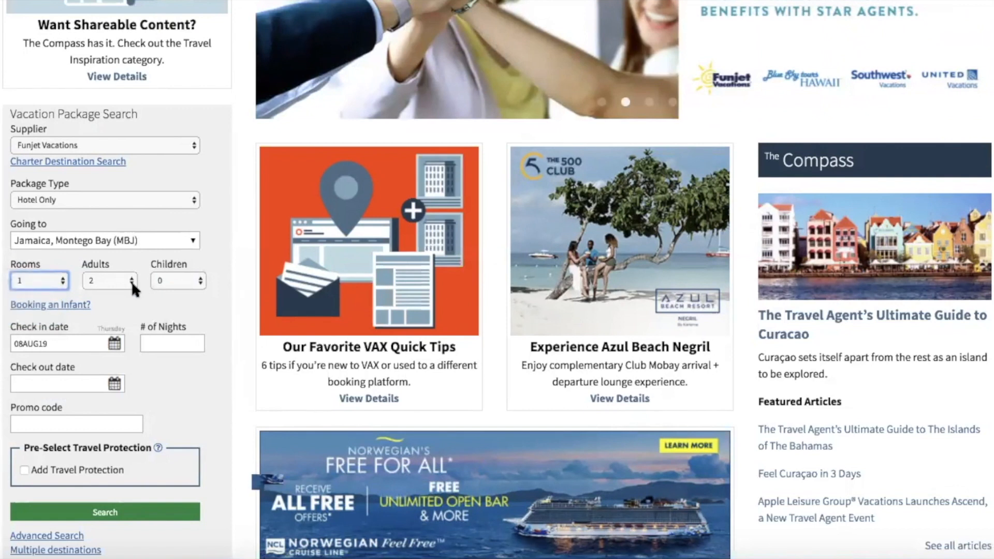
{"action": "left_click", "coordinate": [44, 280]}
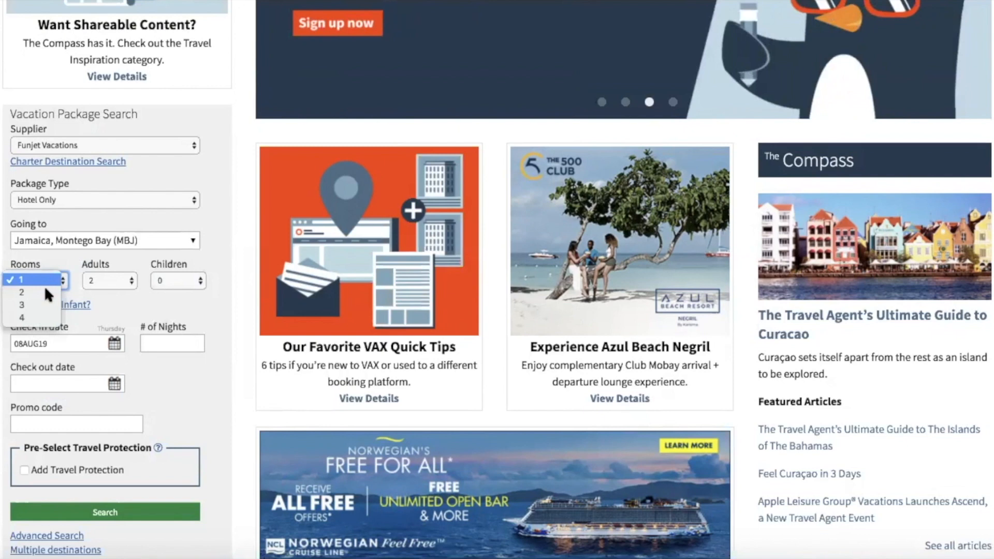
{"action": "left_click", "coordinate": [46, 291]}
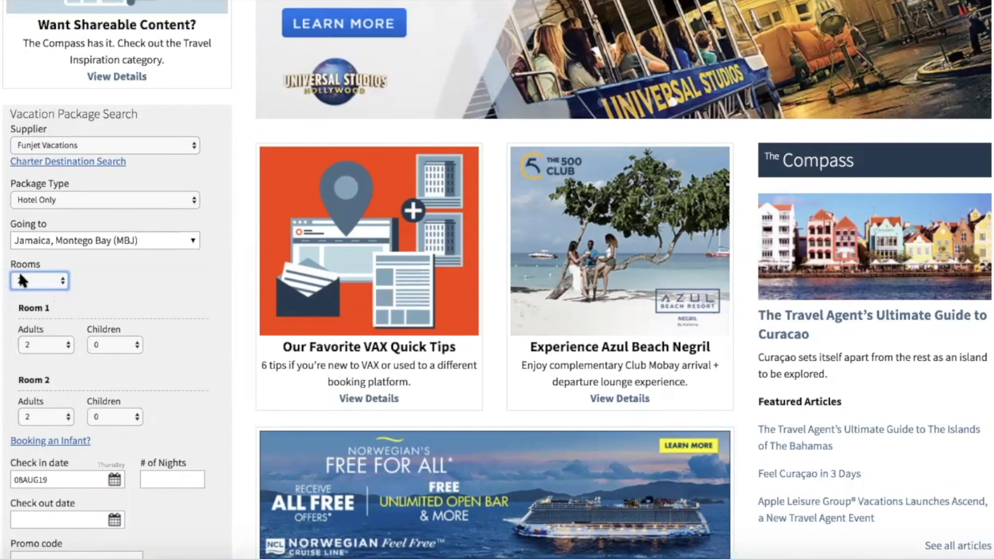
{"action": "left_click", "coordinate": [19, 275]}
{"action": "left_click", "coordinate": [18, 269]}
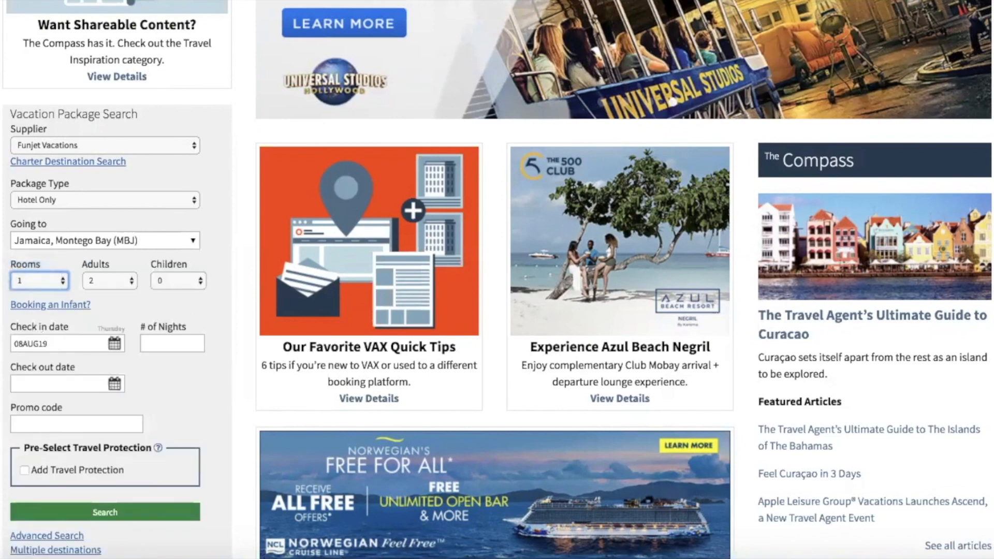
{"action": "scroll", "coordinate": [63, 165], "scroll_direction": "down", "scroll_amount": 3}
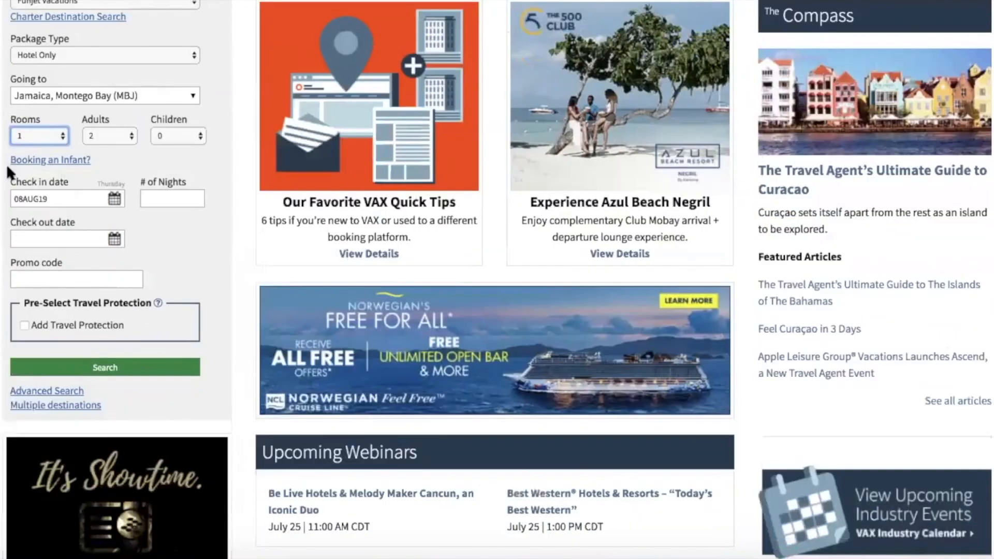
{"action": "left_click", "coordinate": [62, 162]}
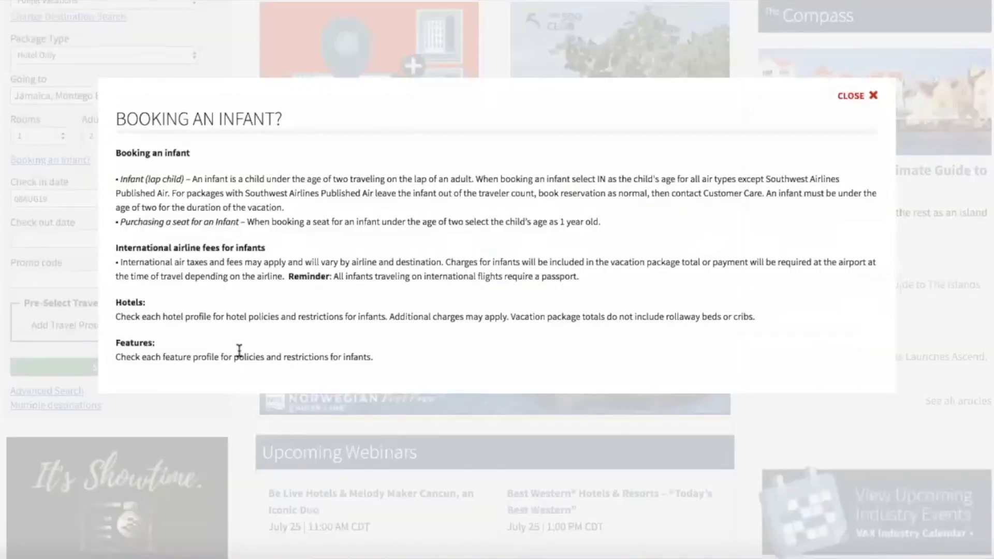
{"action": "left_click", "coordinate": [847, 98]}
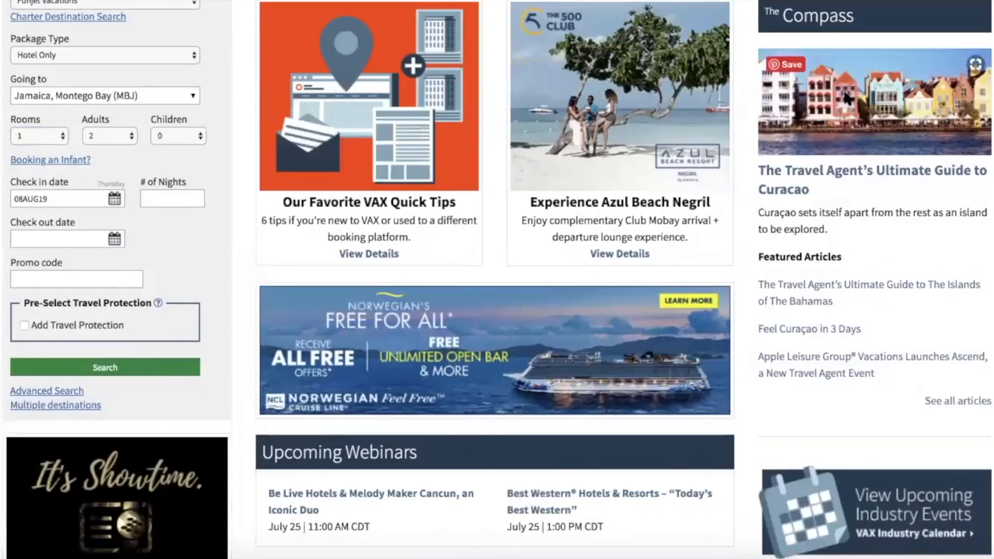
Set check-in to 01DEC19 and check-out to 07DEC19 for a six-night stay.
{"action": "left_click", "coordinate": [115, 200]}
{"action": "double_click", "coordinate": [171, 221]}
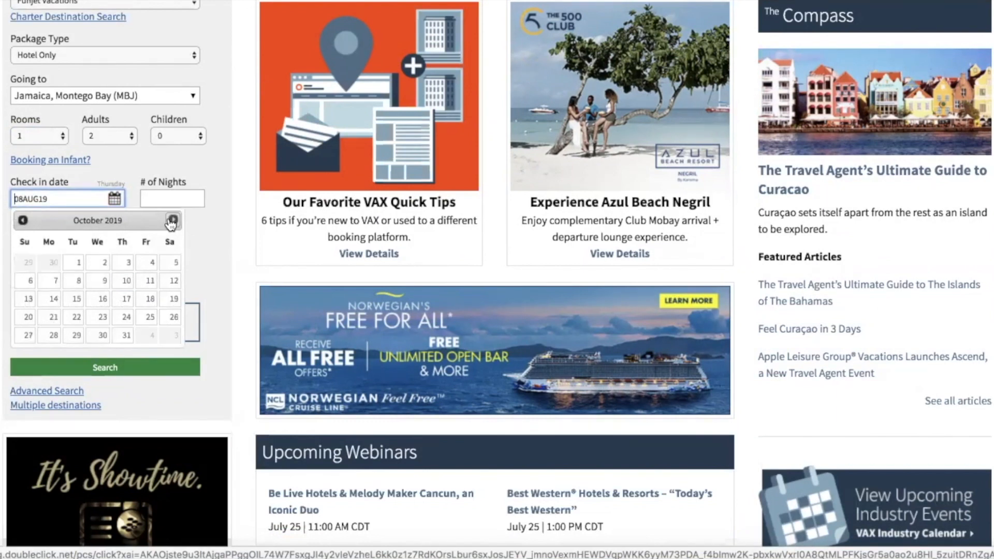
{"action": "left_click", "coordinate": [172, 220]}
{"action": "left_click", "coordinate": [172, 221]}
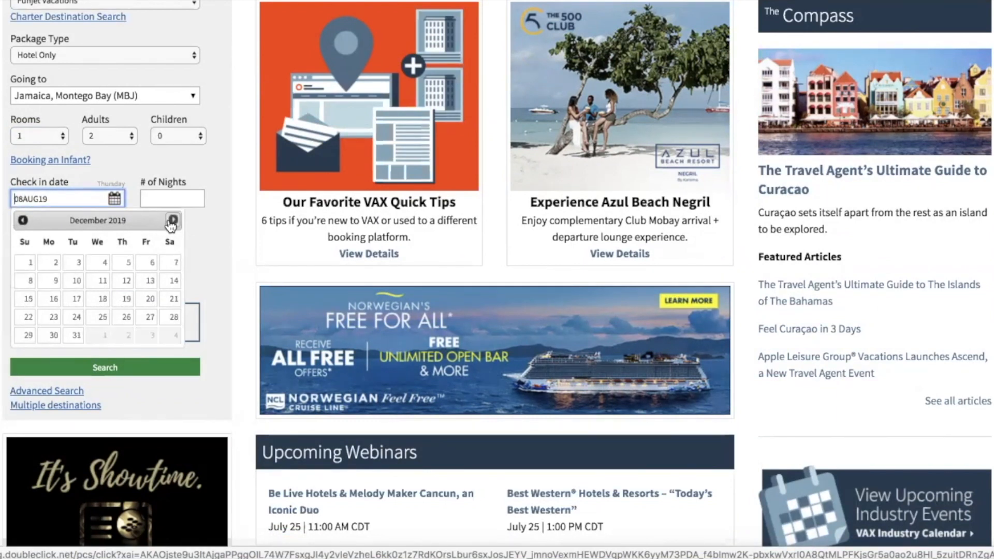
{"action": "left_click", "coordinate": [24, 263]}
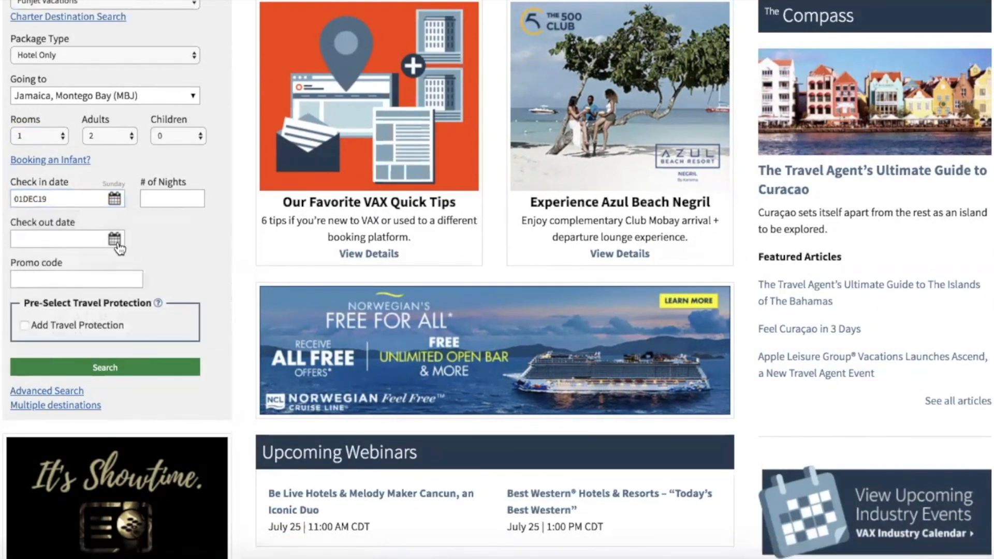
{"action": "left_click", "coordinate": [115, 239]}
{"action": "left_click", "coordinate": [171, 304]}
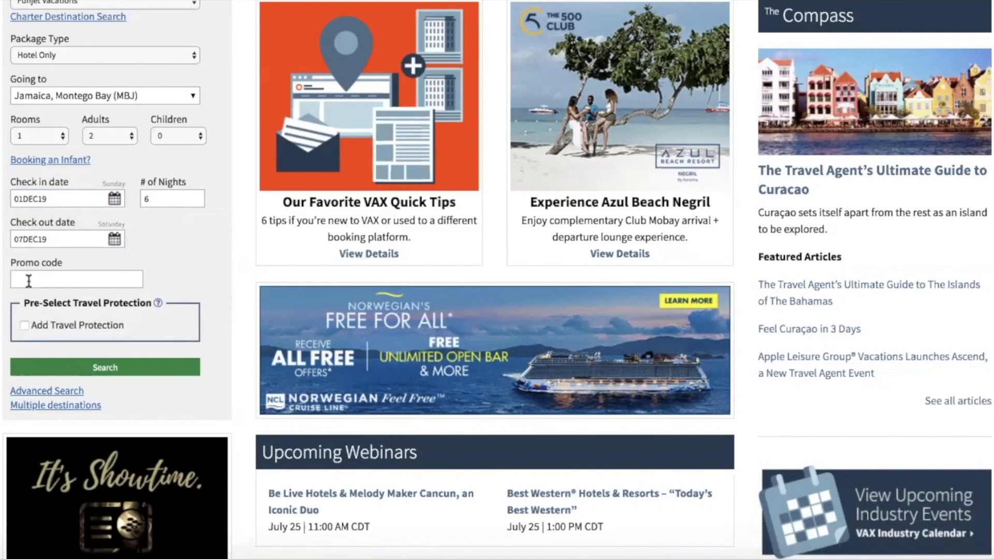
{"action": "scroll", "coordinate": [271, 314], "scroll_direction": "up", "scroll_amount": 10}
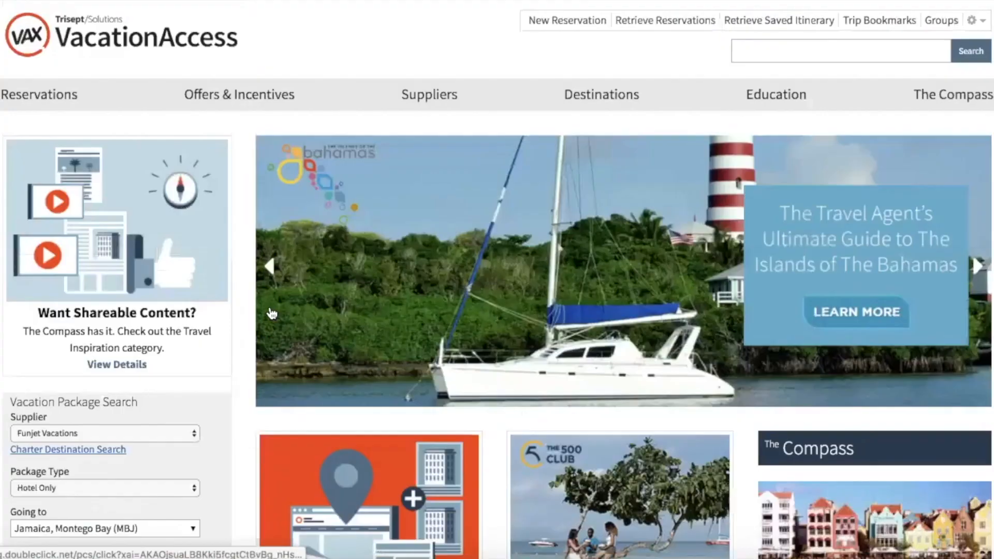
{"action": "mouse_move", "coordinate": [256, 99]}
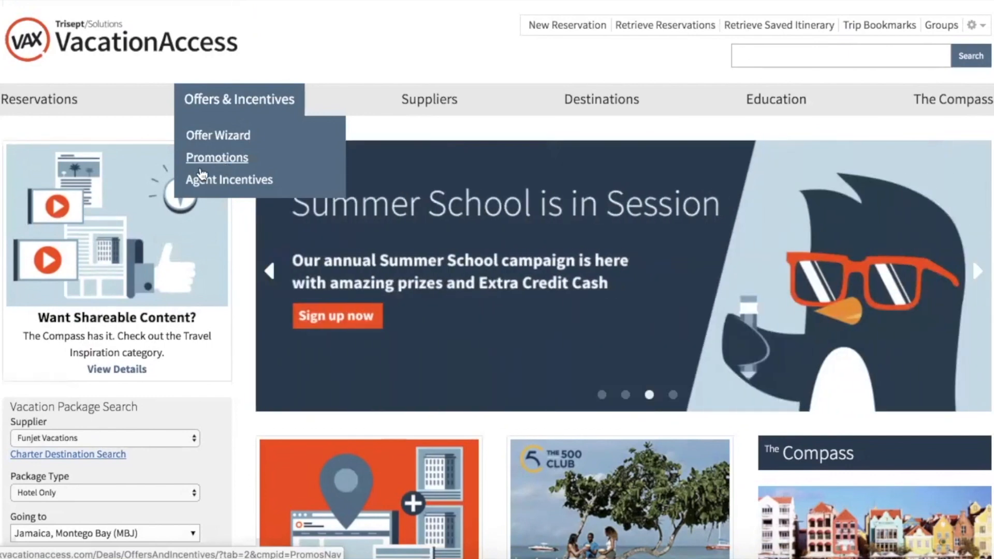
{"action": "scroll", "coordinate": [27, 330], "scroll_direction": "down", "scroll_amount": 8}
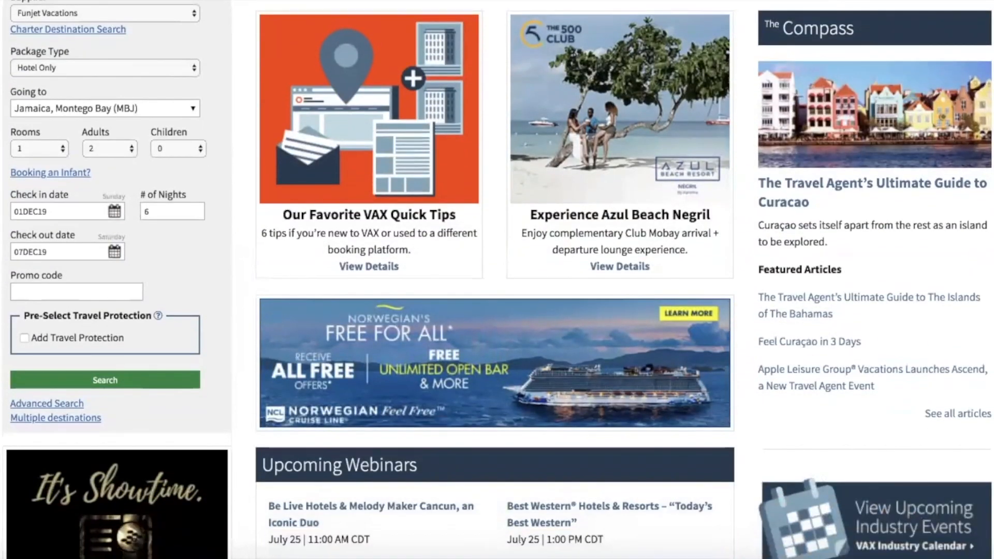
{"action": "left_click", "coordinate": [58, 293]}
{"action": "type", "text": "DISCOUNT"}
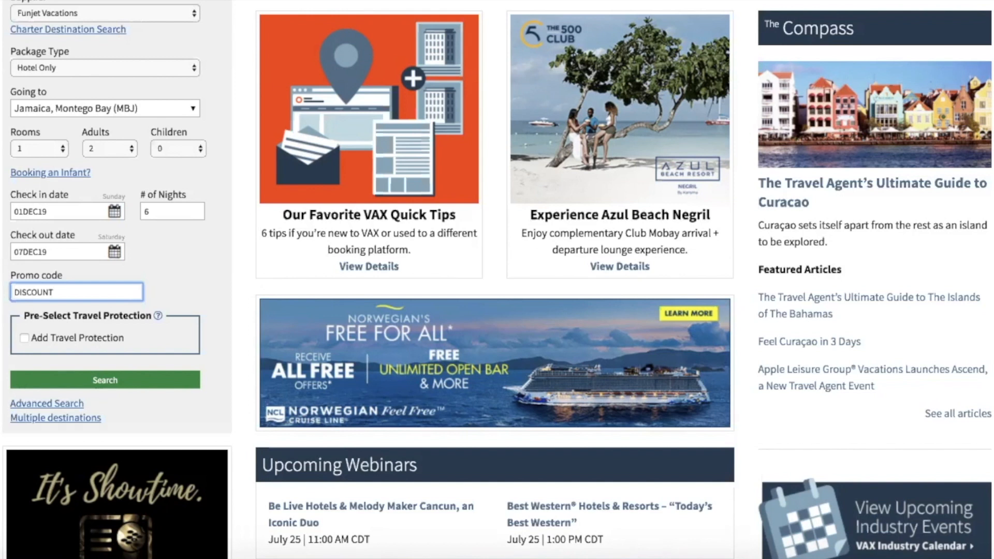
{"action": "left_click_drag", "start_coordinate": [73, 288], "coordinate": [4, 284]}
{"action": "key", "text": "BackSpace"}
{"action": "mouse_move", "coordinate": [157, 315]}
{"action": "left_click", "coordinate": [67, 383]}
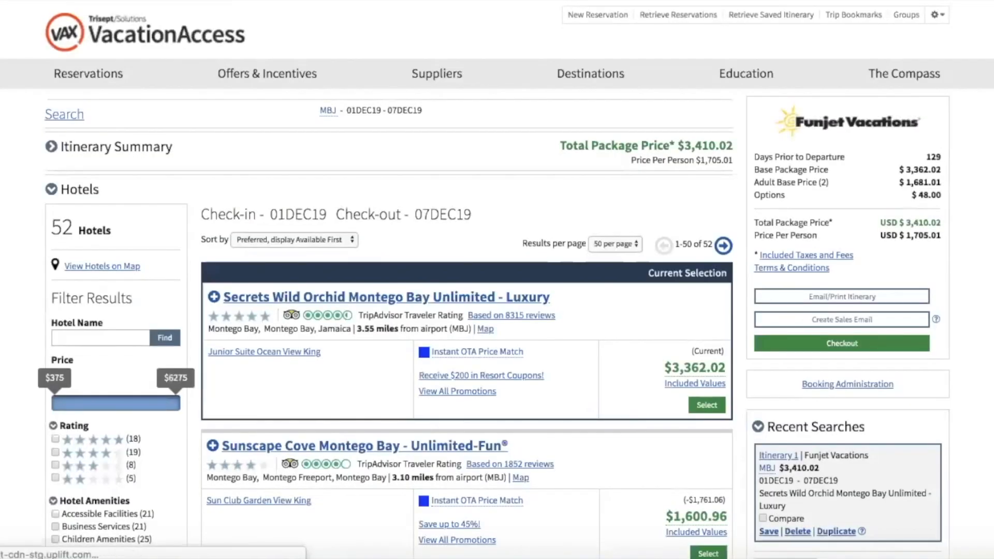
{"action": "scroll", "coordinate": [497, 280], "scroll_direction": "down", "scroll_amount": 3}
{"action": "scroll", "coordinate": [497, 280], "scroll_direction": "down", "scroll_amount": 10}
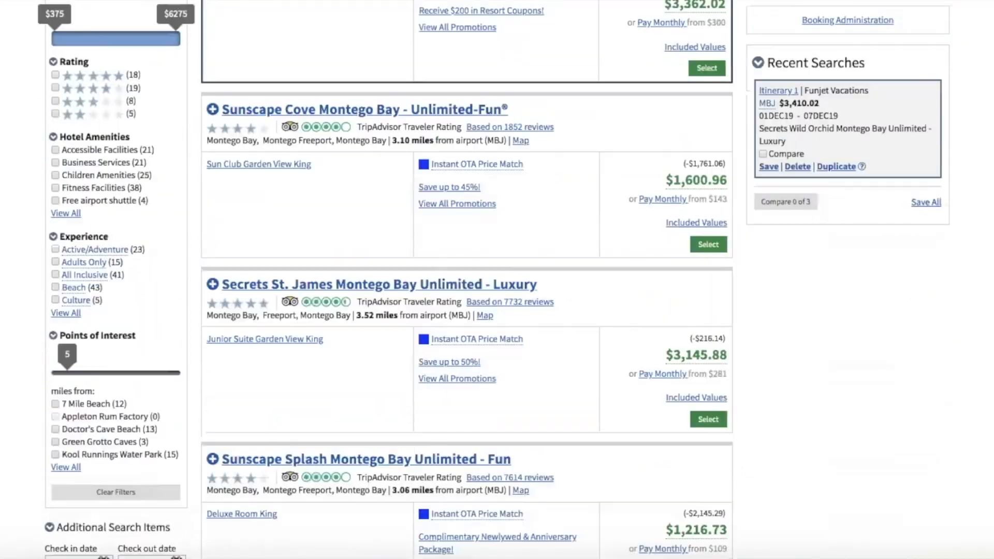
{"action": "scroll", "coordinate": [497, 280], "scroll_direction": "up", "scroll_amount": 15}
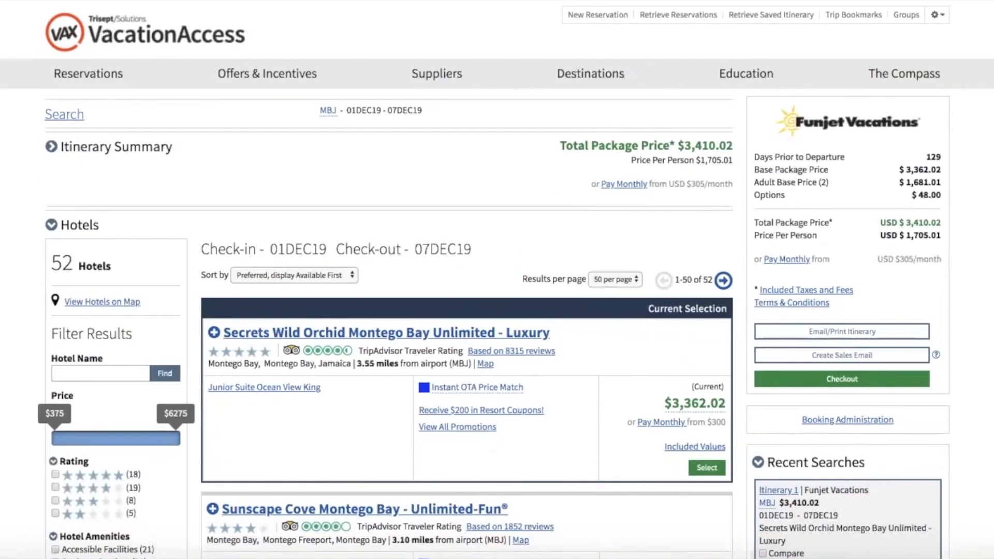
{"action": "scroll", "coordinate": [84, 309], "scroll_direction": "down", "scroll_amount": 3}
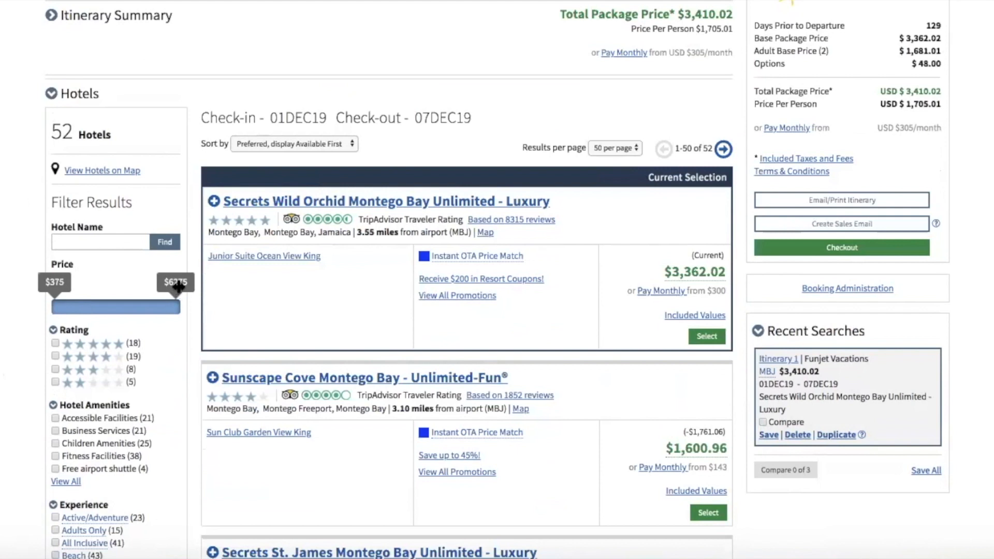
Narrow the price slider to $3000–$4025, leaving 6 hotels.
{"action": "left_click_drag", "start_coordinate": [179, 286], "coordinate": [129, 299]}
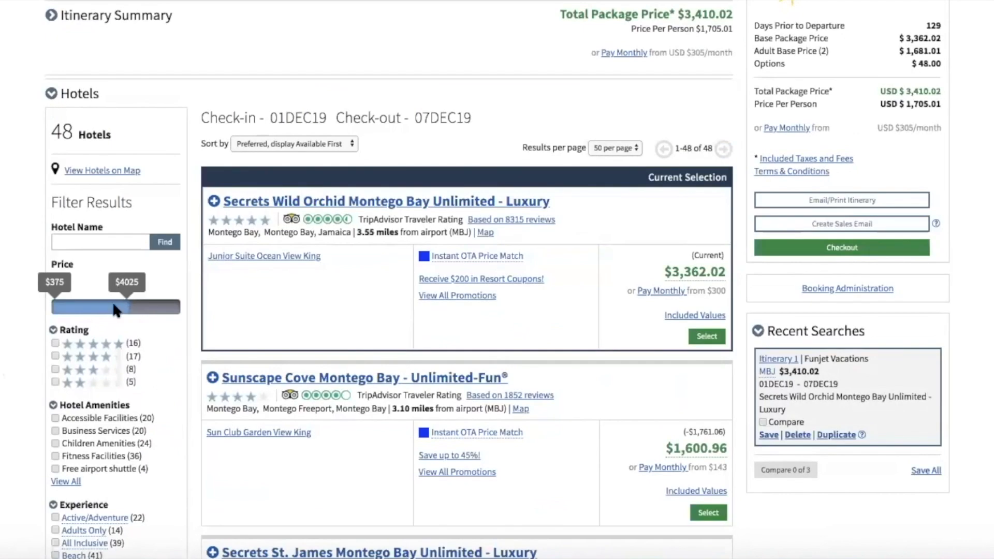
{"action": "left_click_drag", "start_coordinate": [52, 290], "coordinate": [109, 303]}
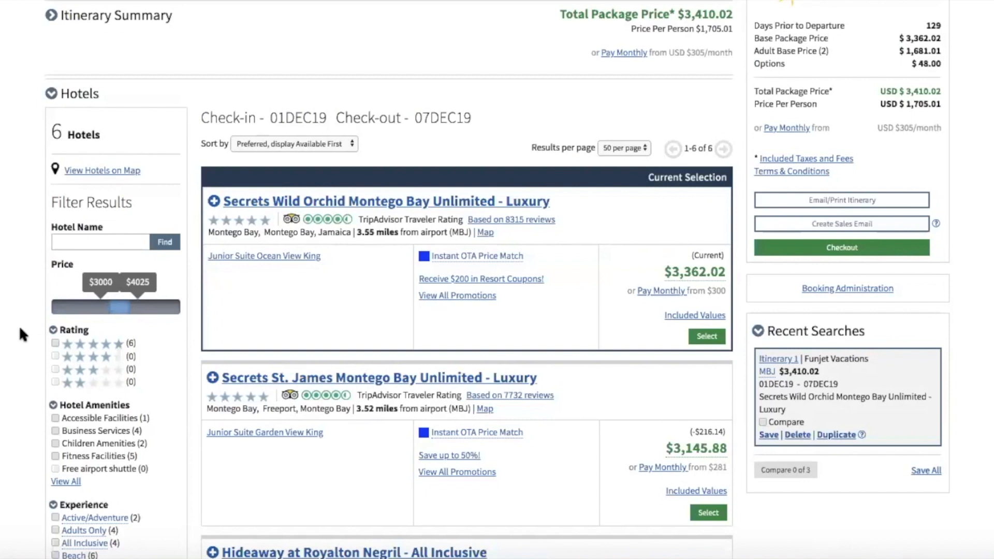
Filter the hotel results to 5-star ratings only.
{"action": "scroll", "coordinate": [20, 330], "scroll_direction": "down", "scroll_amount": 1}
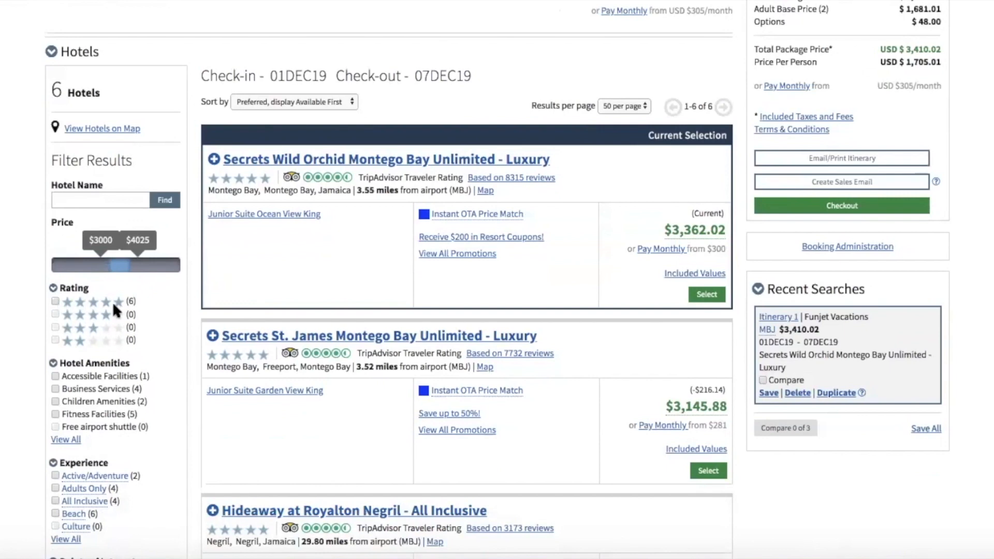
{"action": "left_click", "coordinate": [54, 301]}
{"action": "scroll", "coordinate": [23, 316], "scroll_direction": "down", "scroll_amount": 3}
{"action": "scroll", "coordinate": [23, 315], "scroll_direction": "down", "scroll_amount": 1}
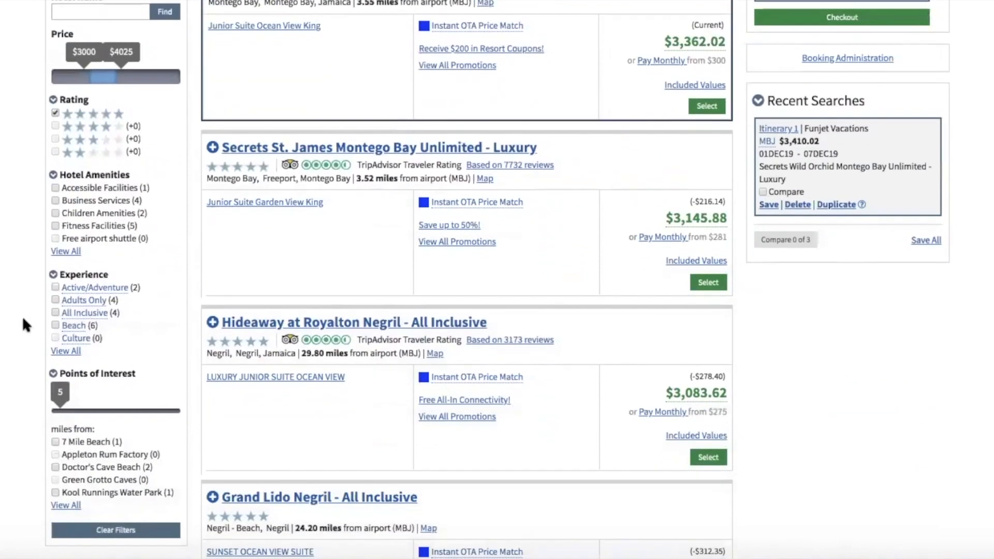
Expand the full Hotel Amenities filter list with View All and scroll through it.
{"action": "left_click", "coordinate": [62, 252]}
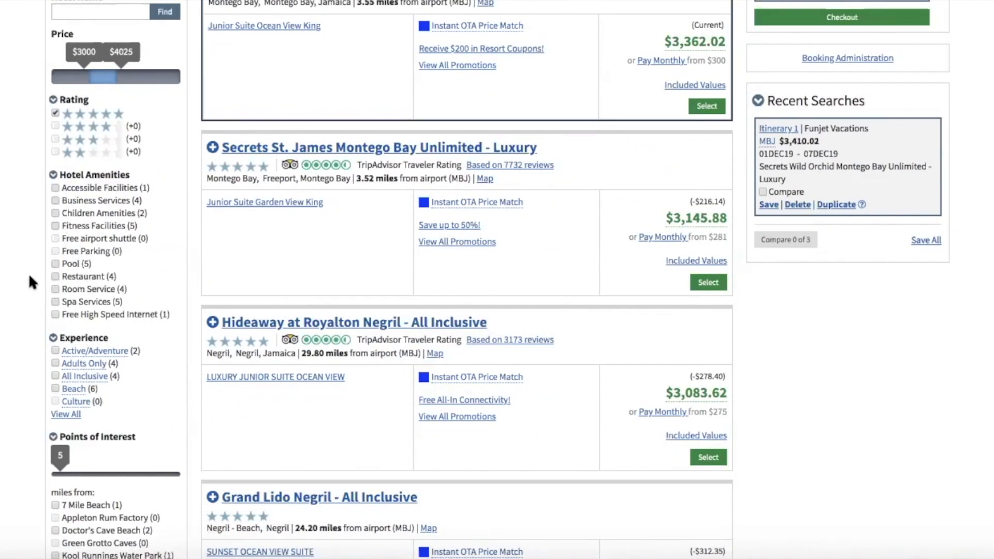
{"action": "scroll", "coordinate": [30, 276], "scroll_direction": "down", "scroll_amount": 3}
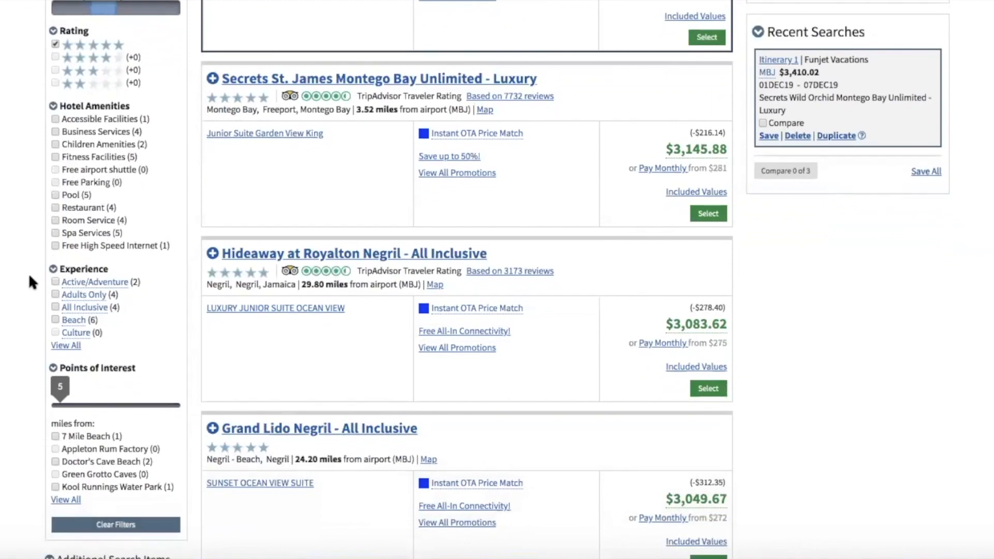
{"action": "scroll", "coordinate": [30, 279], "scroll_direction": "down", "scroll_amount": 1}
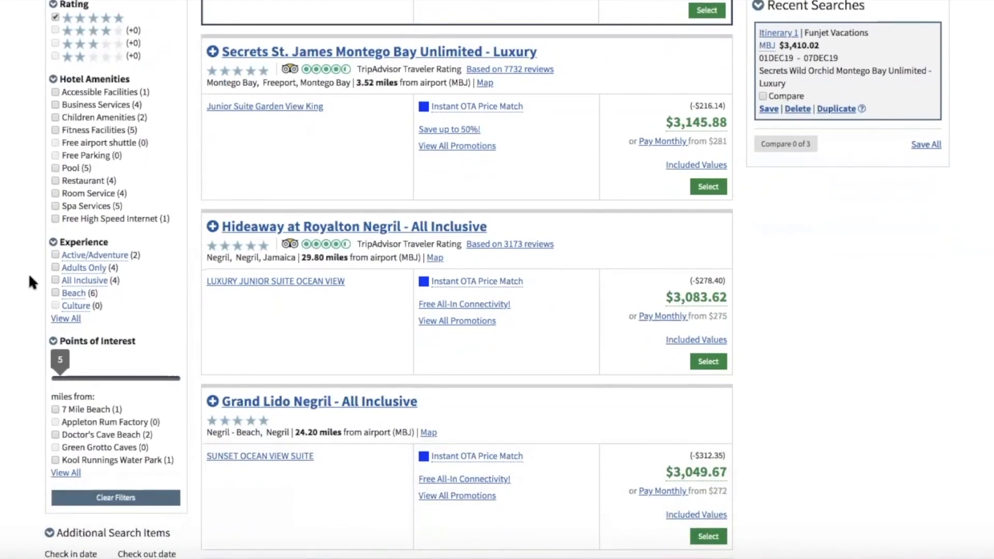
{"action": "scroll", "coordinate": [29, 276], "scroll_direction": "down", "scroll_amount": 2}
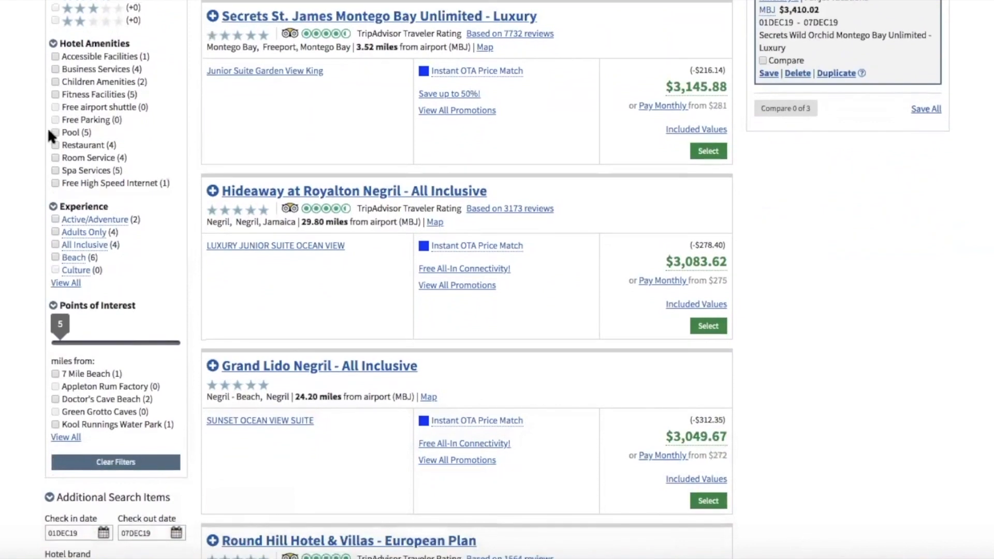
Filter to Adults Only and All Inclusive hotels and list all experience options.
{"action": "left_click", "coordinate": [55, 232]}
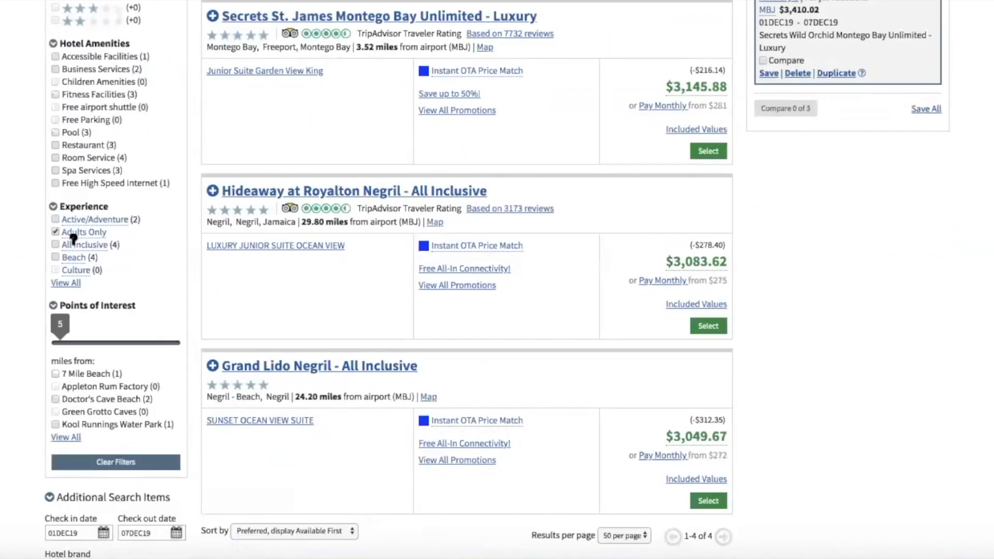
{"action": "left_click", "coordinate": [55, 244]}
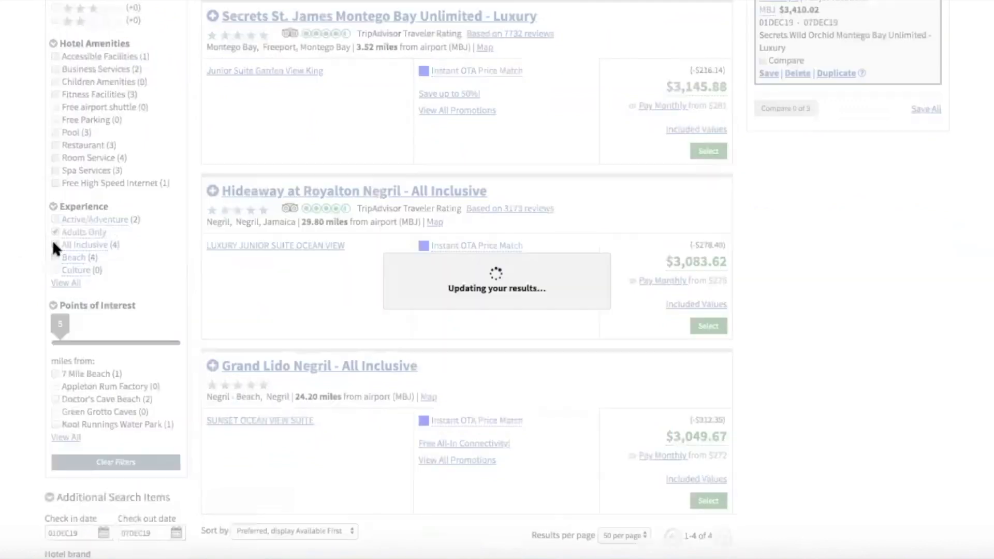
{"action": "left_click", "coordinate": [58, 284]}
List every Points of Interest filter option, from 7 Mile Beach to White Witch House.
{"action": "scroll", "coordinate": [27, 274], "scroll_direction": "down", "scroll_amount": 2}
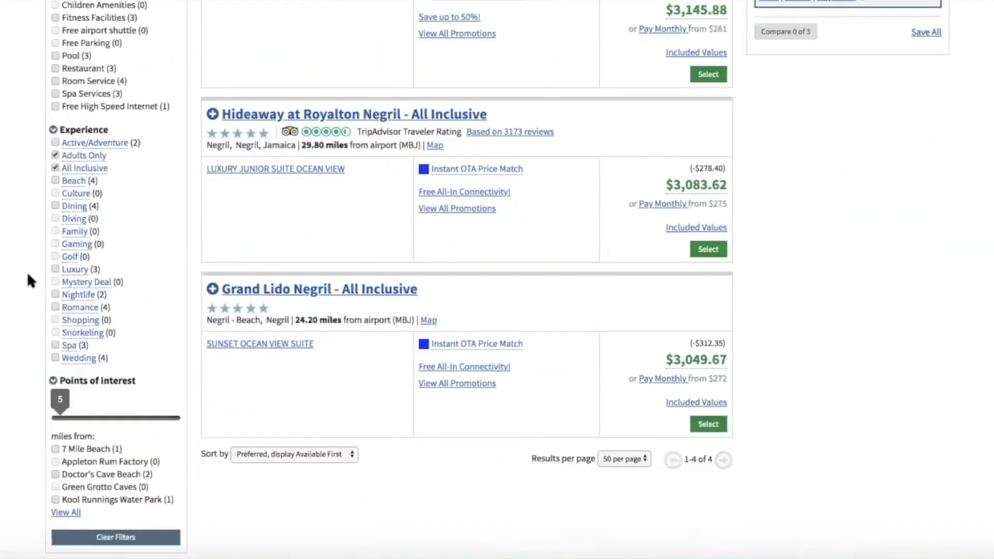
{"action": "scroll", "coordinate": [27, 272], "scroll_direction": "down", "scroll_amount": 1}
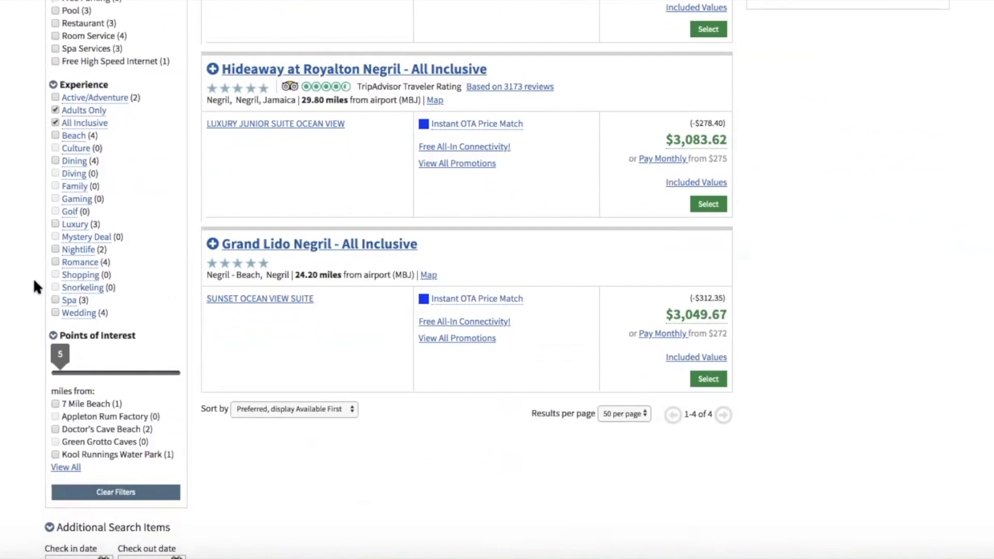
{"action": "scroll", "coordinate": [33, 285], "scroll_direction": "up", "scroll_amount": 5}
{"action": "scroll", "coordinate": [34, 282], "scroll_direction": "down", "scroll_amount": 5}
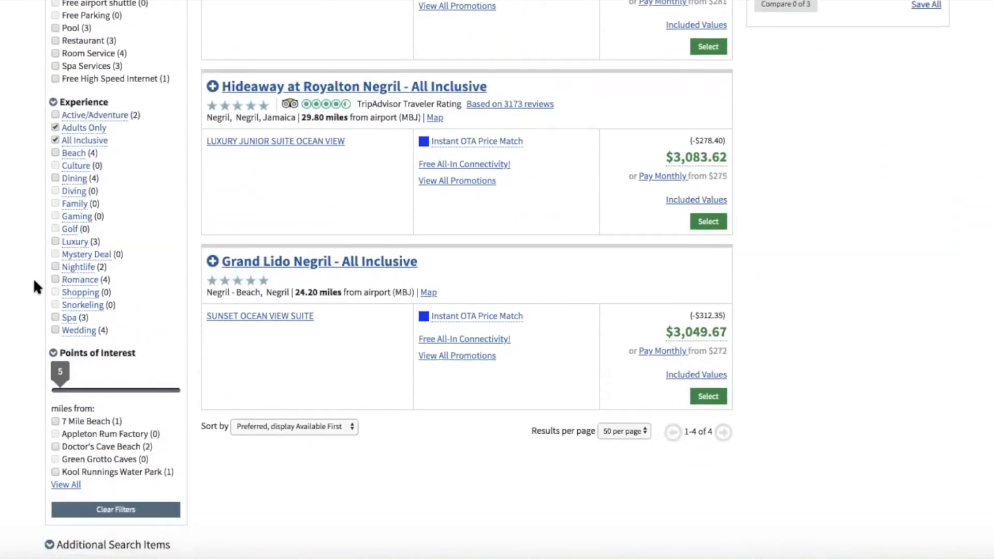
{"action": "scroll", "coordinate": [34, 282], "scroll_direction": "up", "scroll_amount": 2}
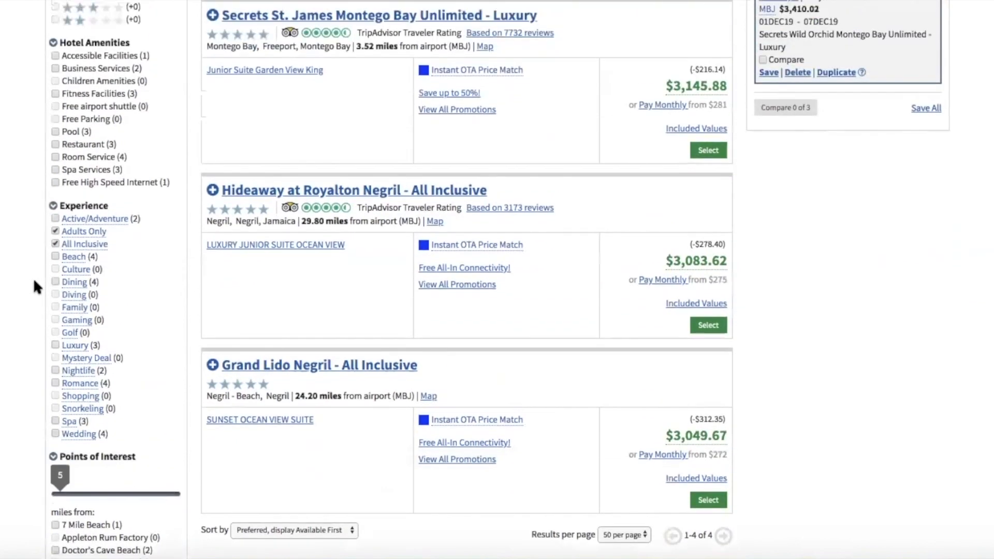
{"action": "scroll", "coordinate": [34, 284], "scroll_direction": "down", "scroll_amount": 1}
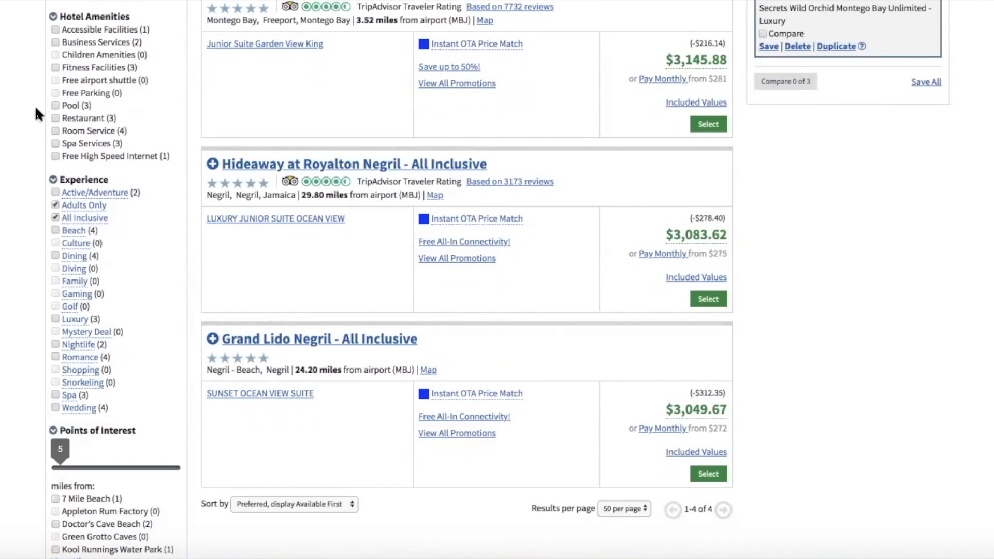
{"action": "scroll", "coordinate": [35, 104], "scroll_direction": "down", "scroll_amount": 3}
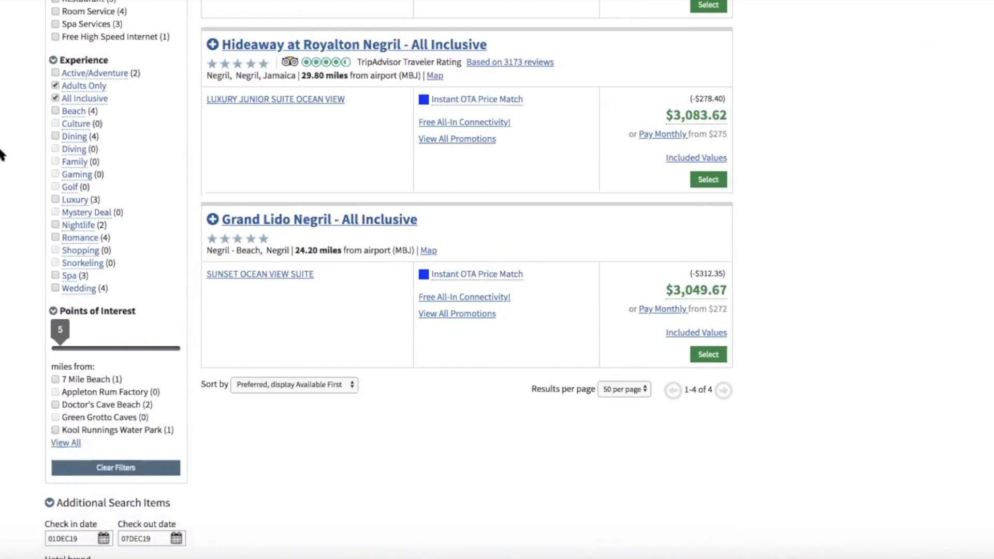
{"action": "scroll", "coordinate": [2, 154], "scroll_direction": "down", "scroll_amount": 5}
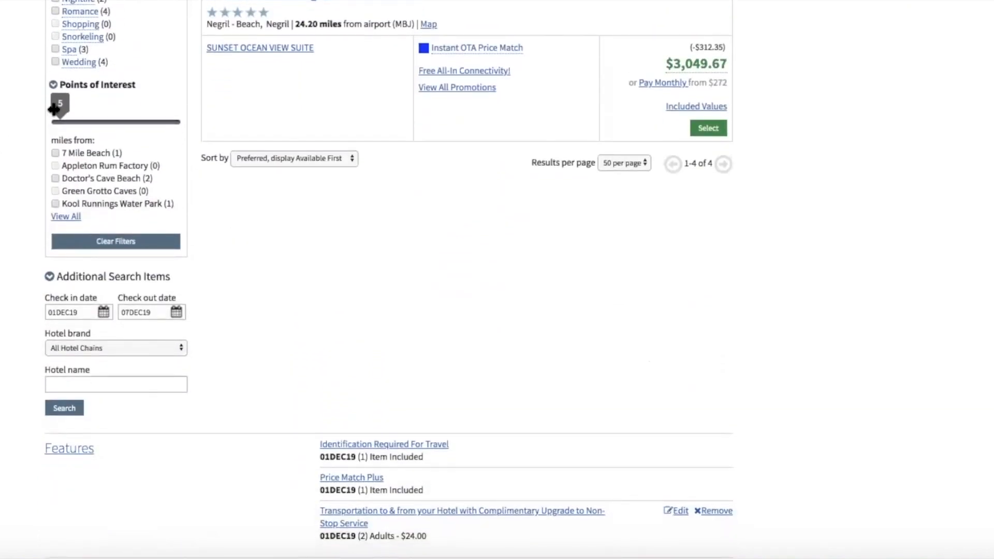
{"action": "left_click", "coordinate": [55, 222]}
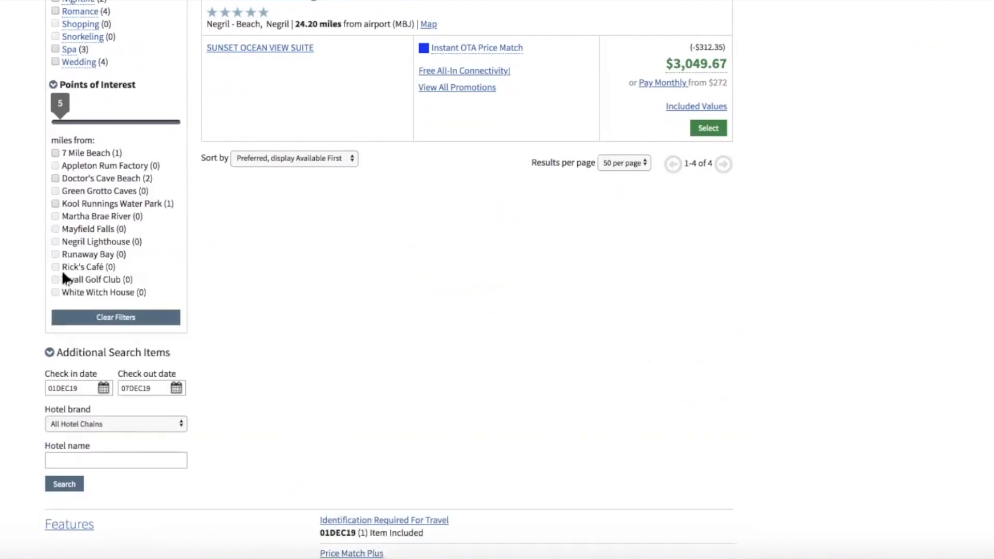
Widen the points-of-interest distance to 14 miles and keep all hotel chains as the brand.
{"action": "scroll", "coordinate": [23, 230], "scroll_direction": "up", "scroll_amount": 1}
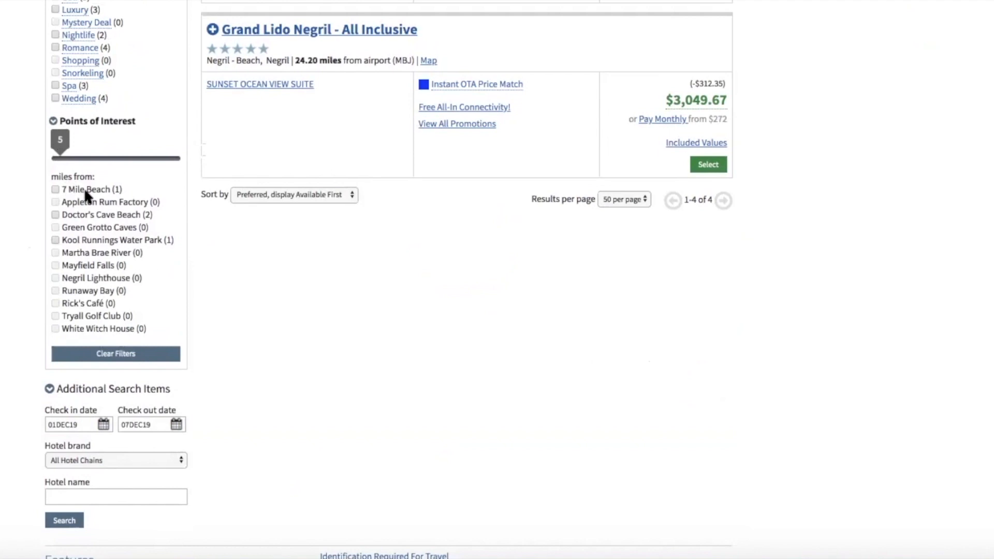
{"action": "left_click_drag", "start_coordinate": [62, 149], "coordinate": [37, 155]}
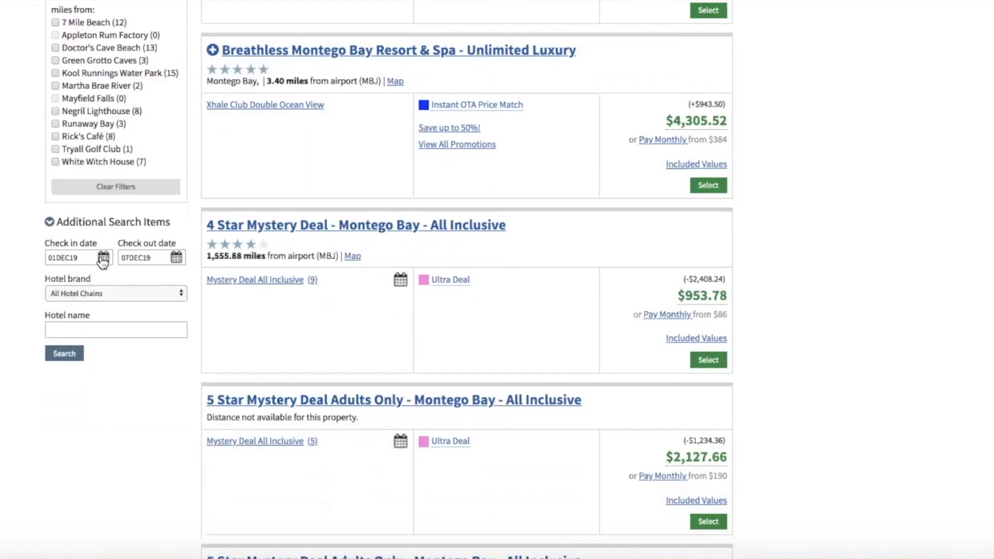
{"action": "left_click", "coordinate": [101, 294]}
{"action": "left_click", "coordinate": [99, 294]}
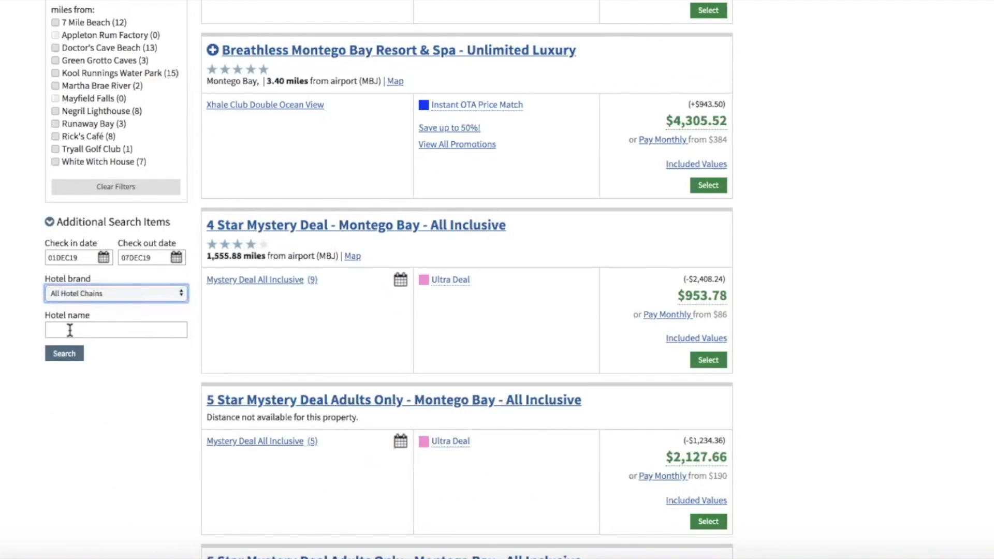
{"action": "scroll", "coordinate": [184, 377], "scroll_direction": "up", "scroll_amount": 15}
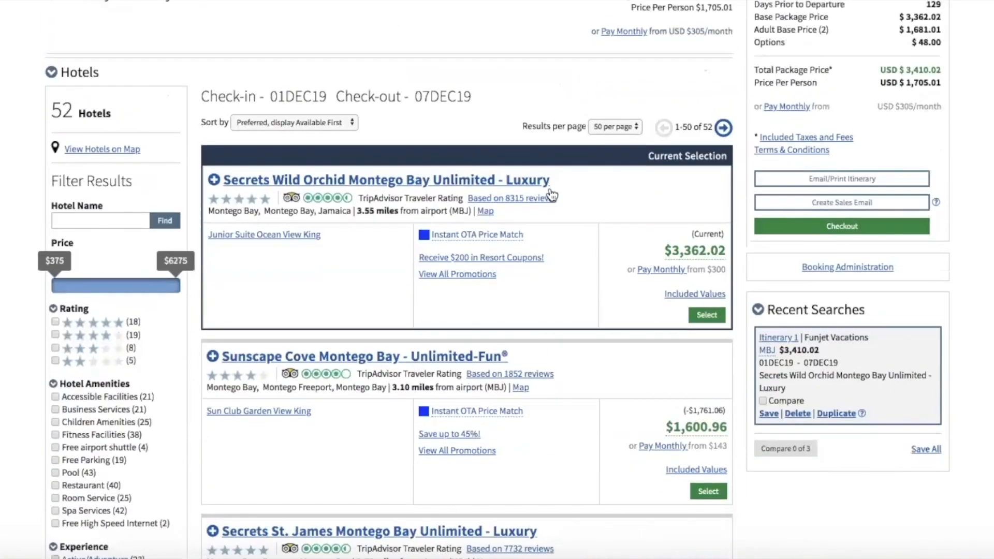
Sort hotels by price low to high, then by price high to low.
{"action": "left_click", "coordinate": [273, 120]}
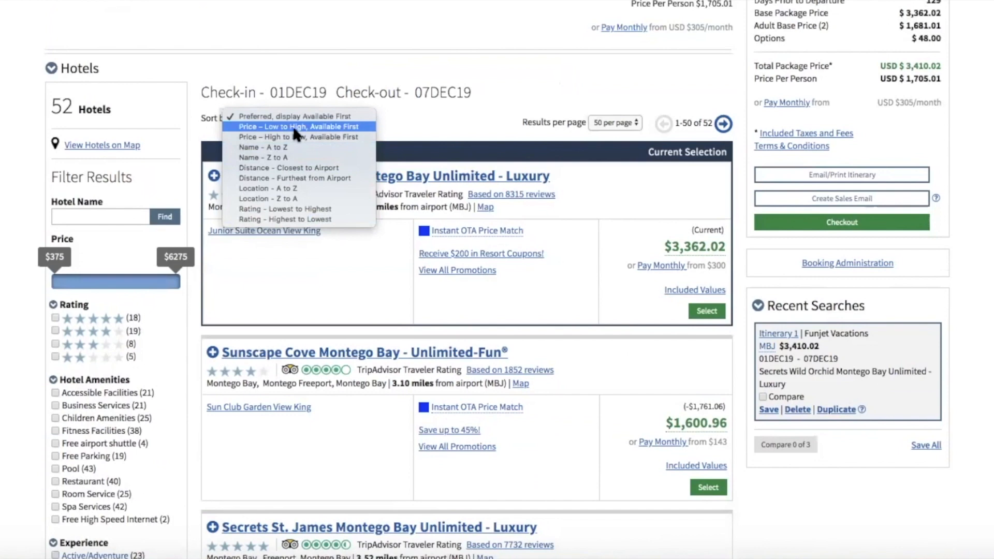
{"action": "left_click", "coordinate": [293, 127]}
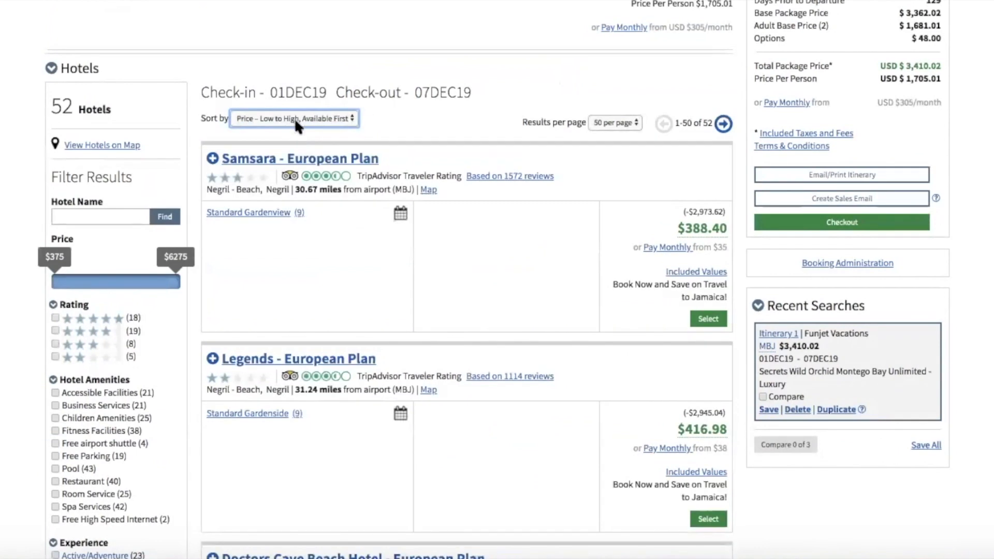
{"action": "left_click", "coordinate": [295, 118]}
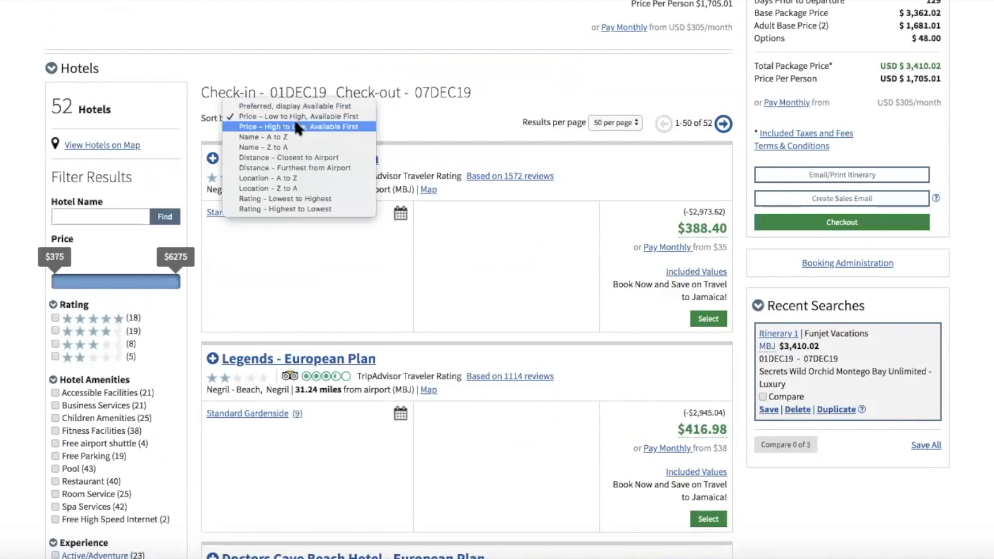
{"action": "left_click", "coordinate": [298, 127]}
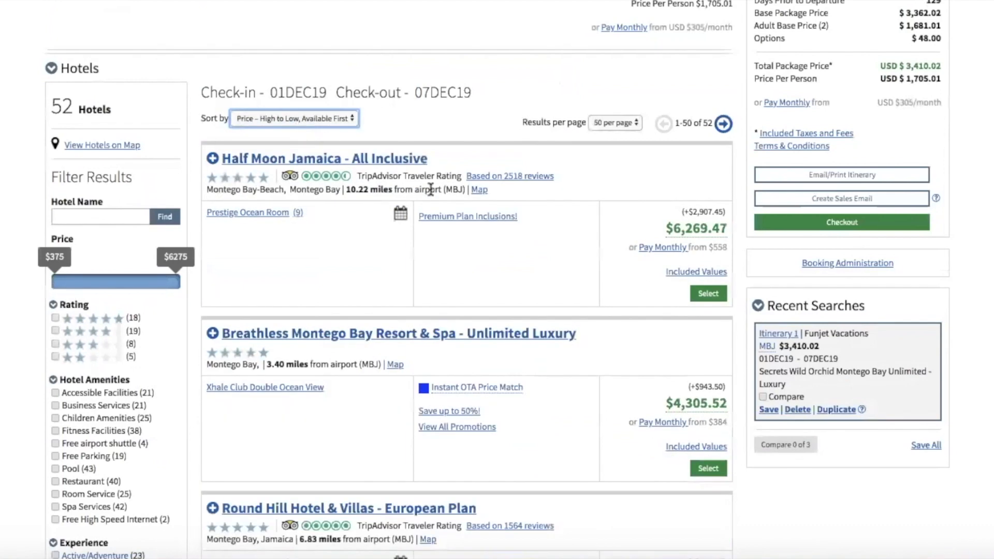
Review the high-to-low results led by Half Moon Jamaica and list the sort orders.
{"action": "scroll", "coordinate": [430, 190], "scroll_direction": "down", "scroll_amount": 10}
{"action": "scroll", "coordinate": [430, 190], "scroll_direction": "down", "scroll_amount": 20}
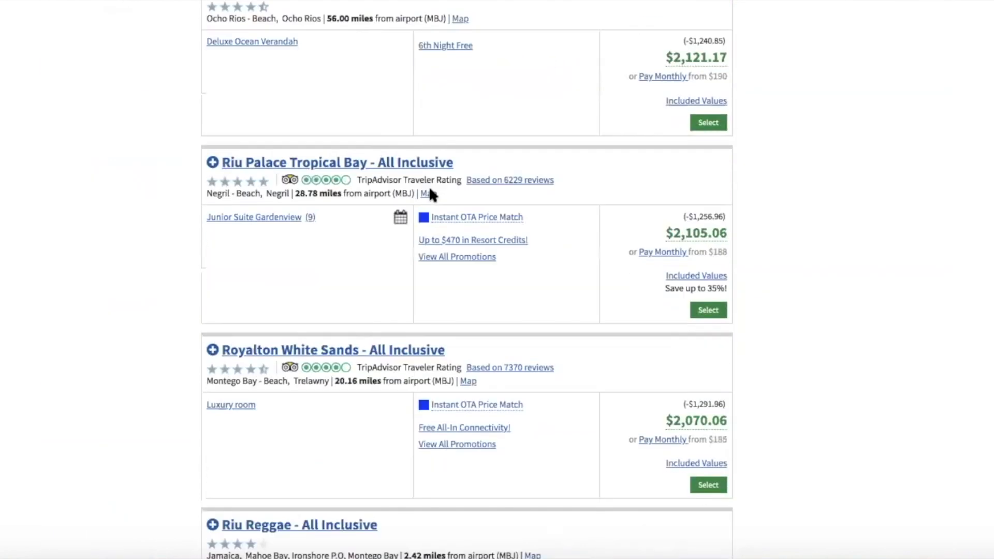
{"action": "scroll", "coordinate": [429, 185], "scroll_direction": "down", "scroll_amount": 15}
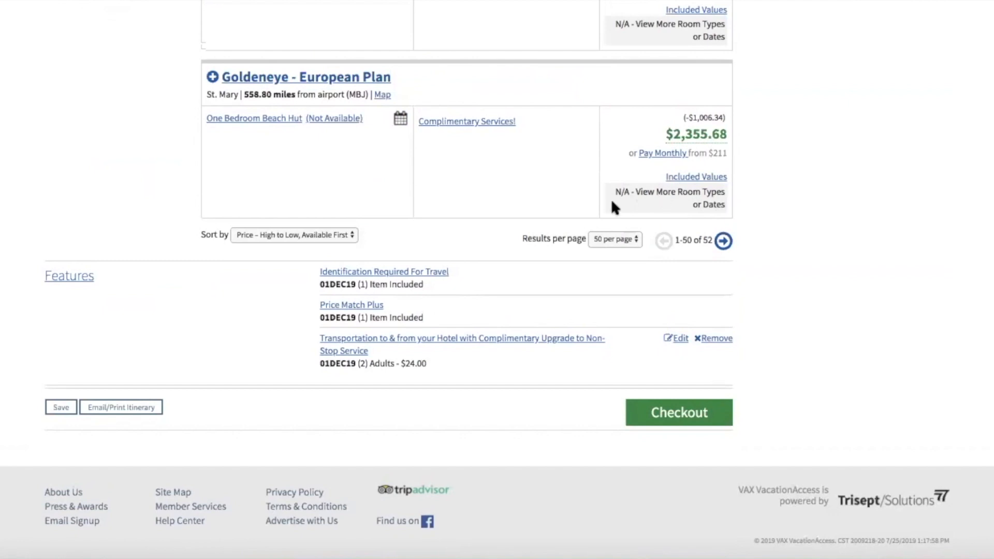
{"action": "scroll", "coordinate": [454, 176], "scroll_direction": "up", "scroll_amount": 12}
{"action": "scroll", "coordinate": [453, 176], "scroll_direction": "down", "scroll_amount": 3}
{"action": "scroll", "coordinate": [511, 238], "scroll_direction": "down", "scroll_amount": 8}
{"action": "scroll", "coordinate": [512, 239], "scroll_direction": "up", "scroll_amount": 6}
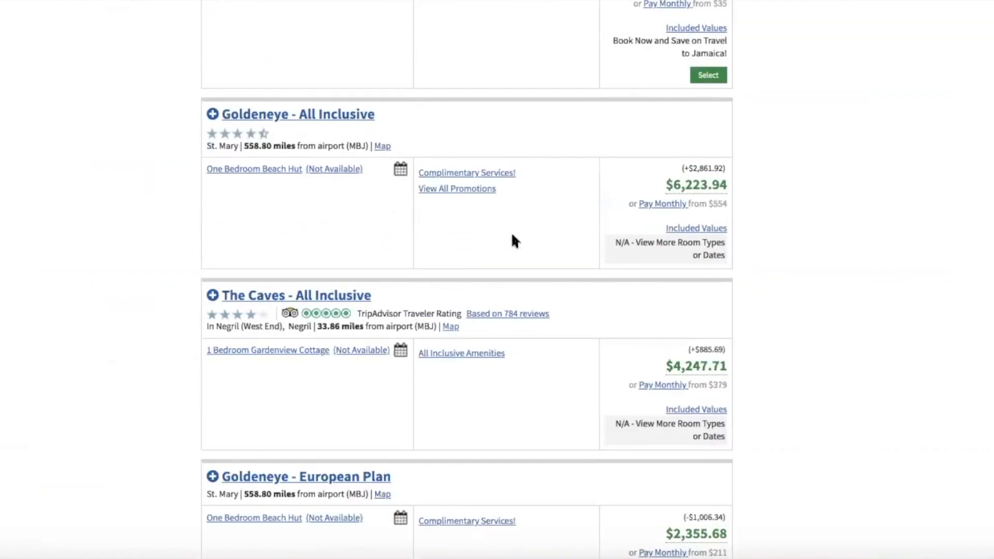
{"action": "scroll", "coordinate": [512, 236], "scroll_direction": "up", "scroll_amount": 5}
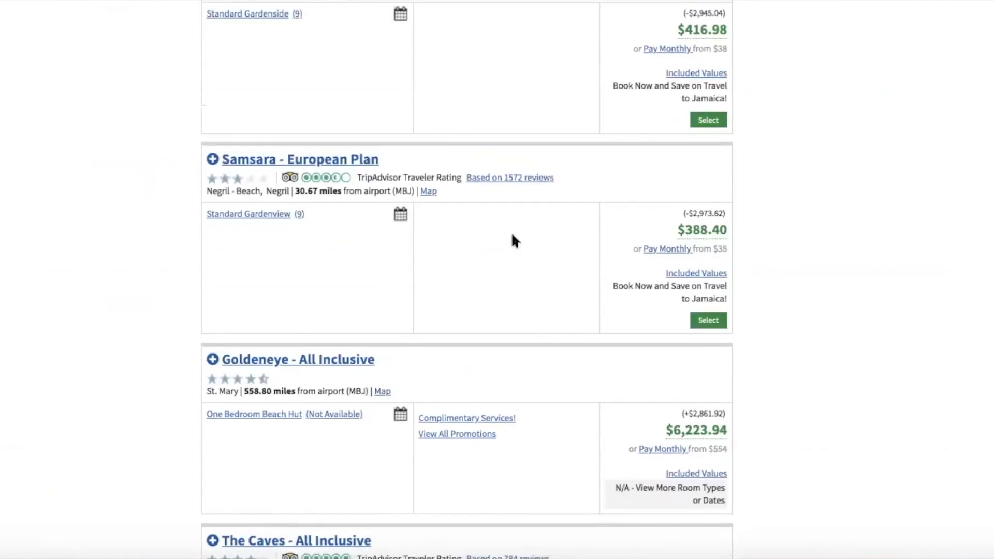
{"action": "scroll", "coordinate": [512, 234], "scroll_direction": "up", "scroll_amount": 1}
{"action": "scroll", "coordinate": [318, 124], "scroll_direction": "up", "scroll_amount": 20}
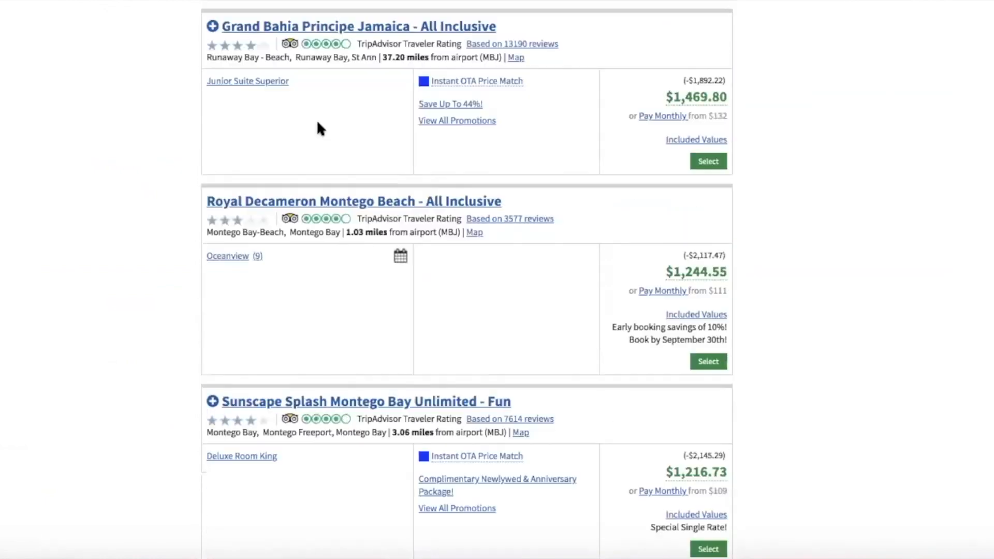
{"action": "scroll", "coordinate": [318, 126], "scroll_direction": "up", "scroll_amount": 15}
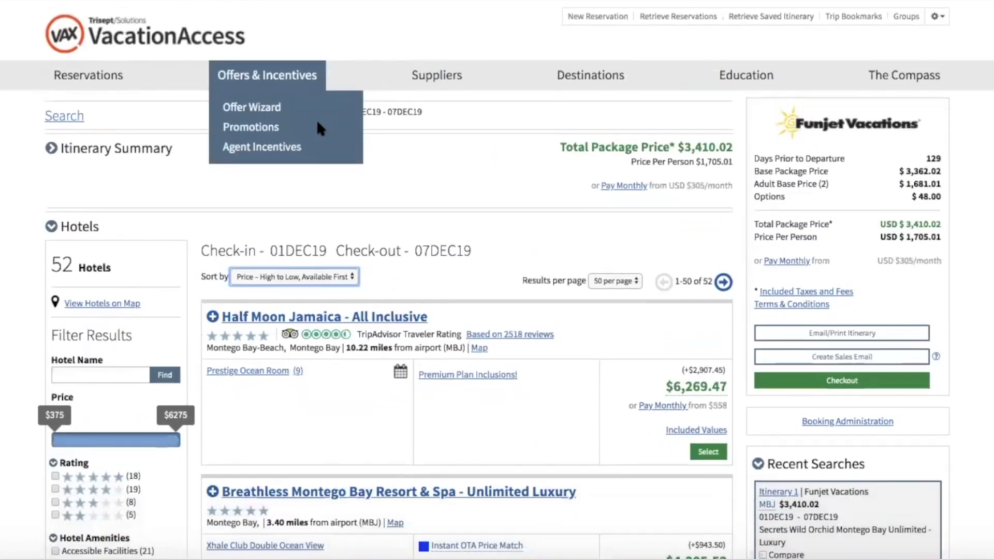
{"action": "scroll", "coordinate": [290, 62], "scroll_direction": "down", "scroll_amount": 5}
{"action": "left_click", "coordinate": [284, 45]}
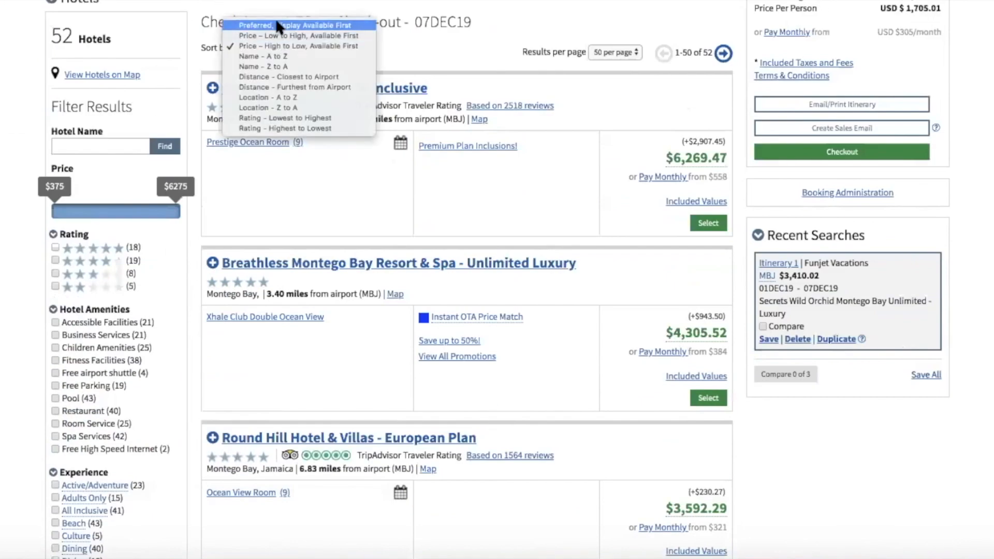
Sort results by Preferred, display Available First and read the Instant OTA Price Match note.
{"action": "left_click", "coordinate": [277, 24]}
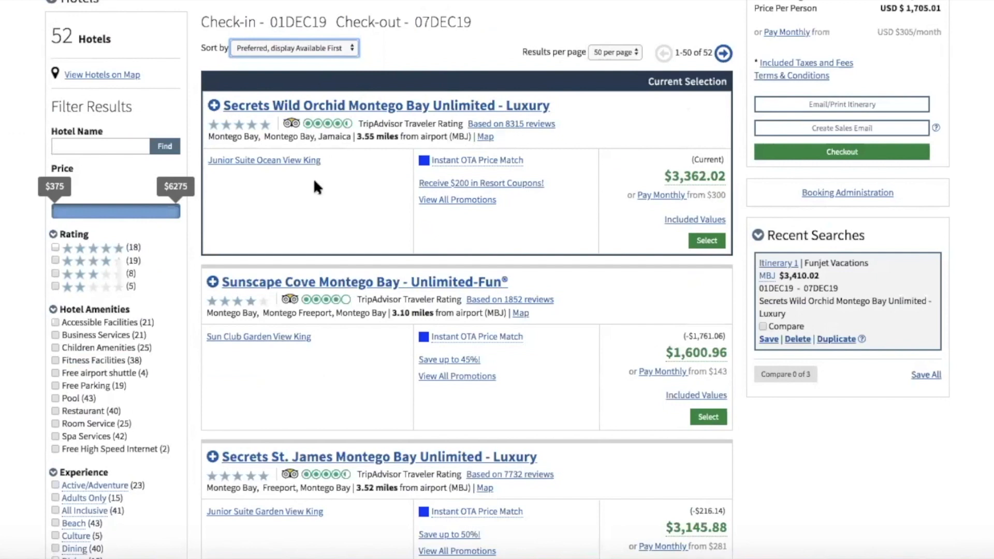
{"action": "mouse_move", "coordinate": [458, 162]}
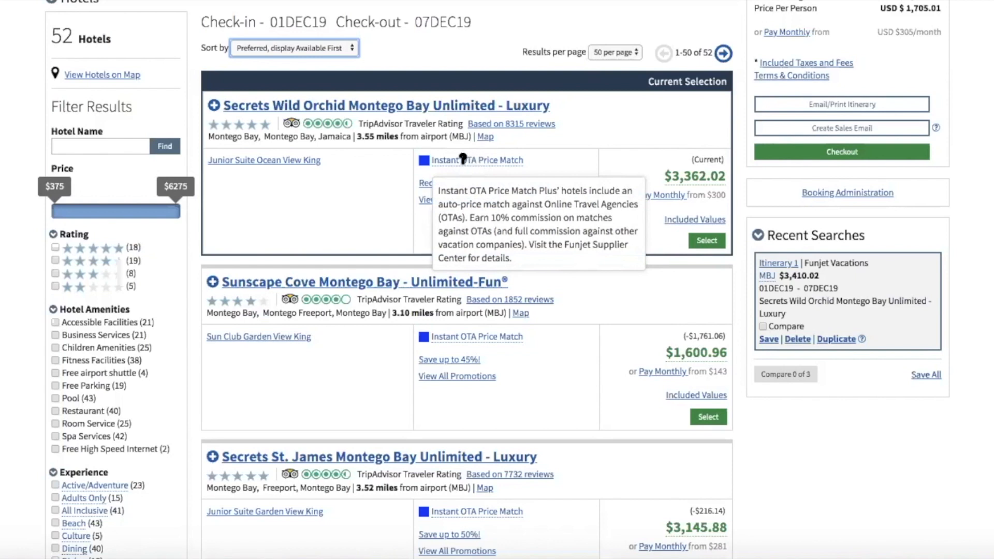
{"action": "left_click", "coordinate": [468, 159]}
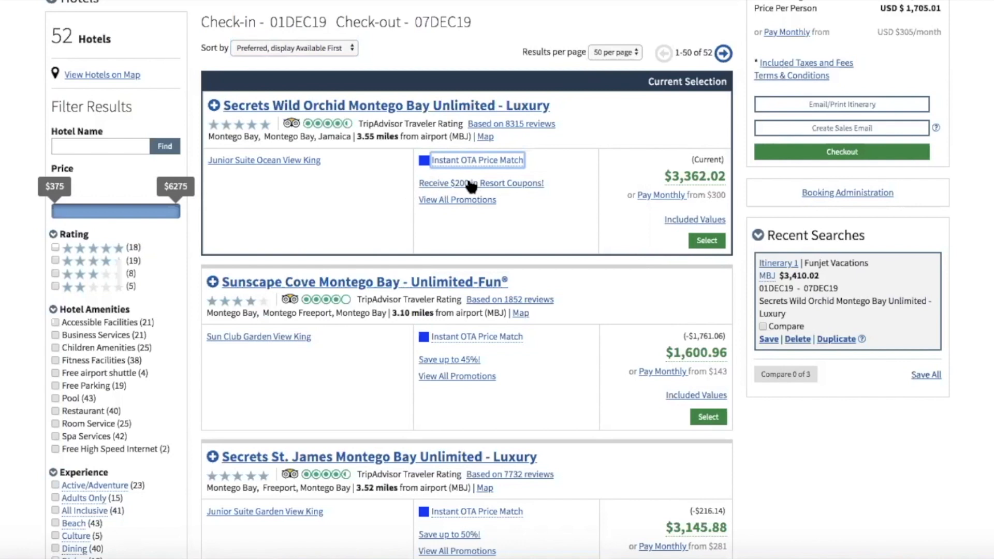
Show Secrets Wild Orchid promotions, expanding $200 resort coupons and Newlywed & Anniversary Package.
{"action": "left_click", "coordinate": [460, 200]}
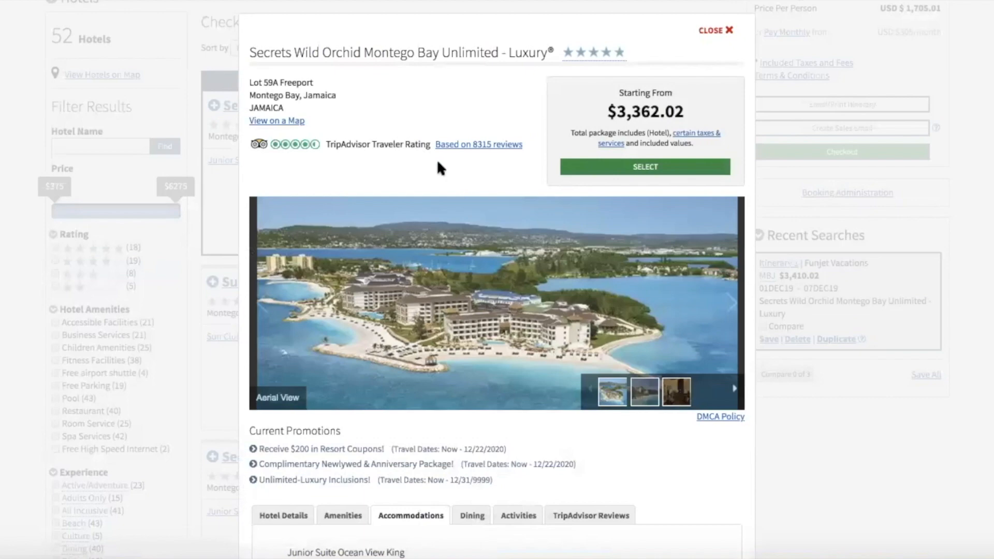
{"action": "scroll", "coordinate": [438, 162], "scroll_direction": "down", "scroll_amount": 5}
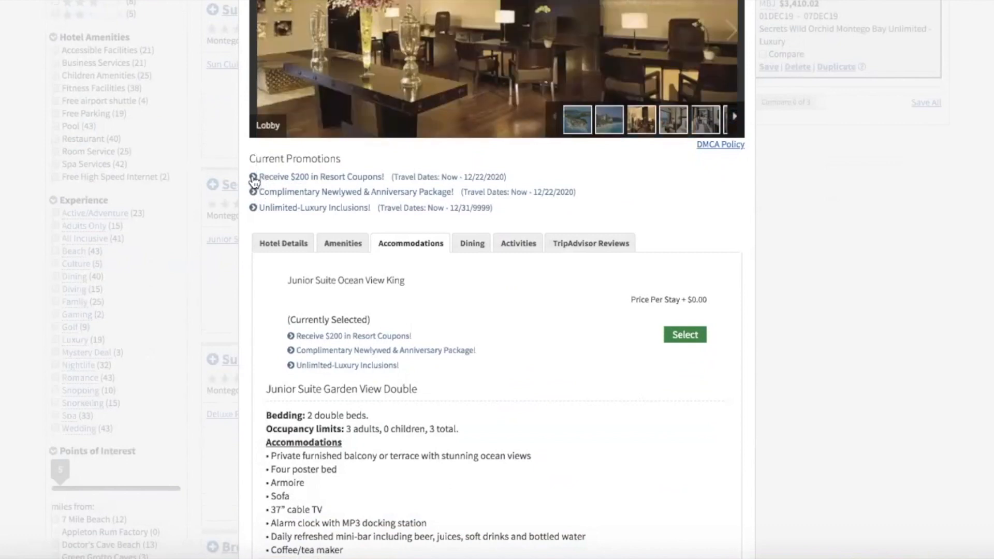
{"action": "left_click", "coordinate": [253, 177]}
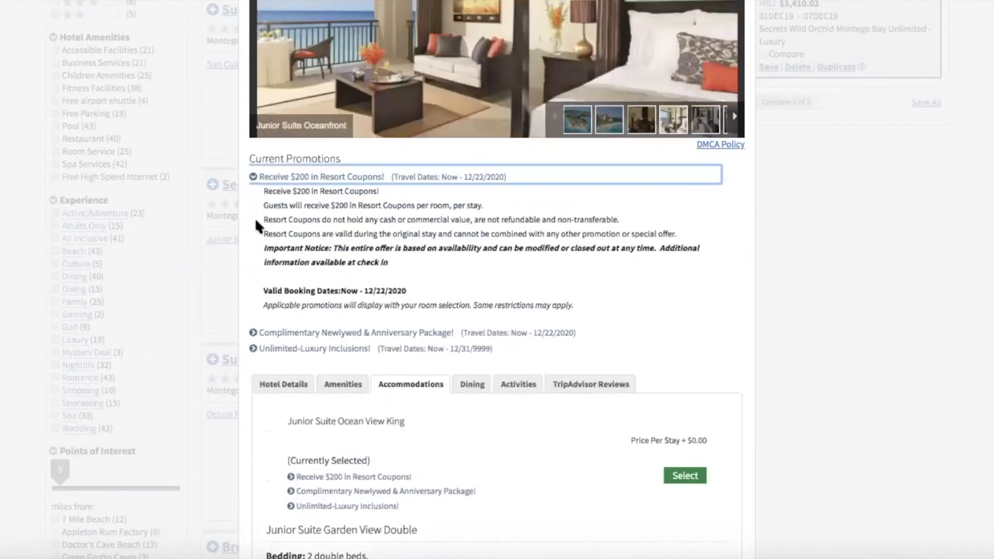
{"action": "left_click", "coordinate": [253, 333]}
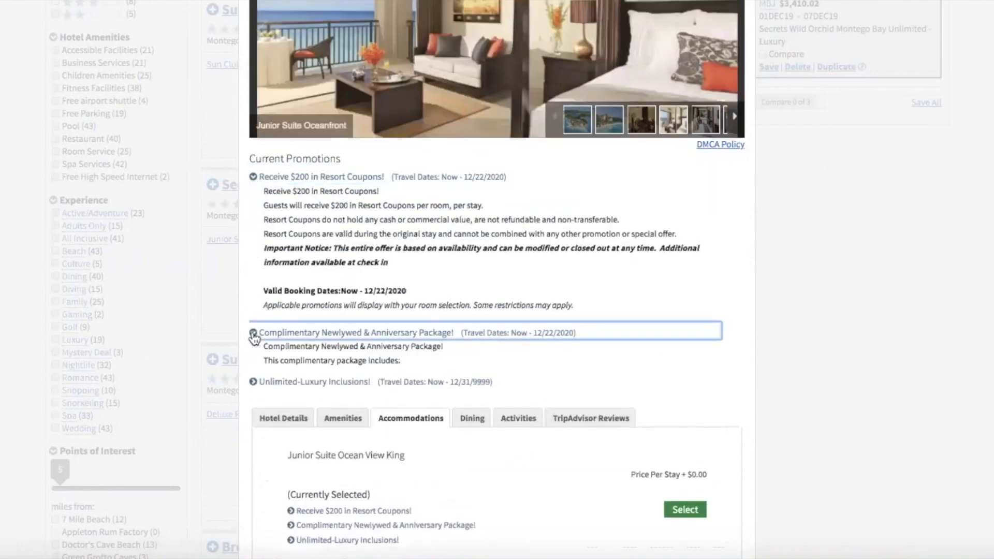
Expand the Unlimited-Luxury Inclusions promotion and read through its terms.
{"action": "scroll", "coordinate": [254, 337], "scroll_direction": "down", "scroll_amount": 2}
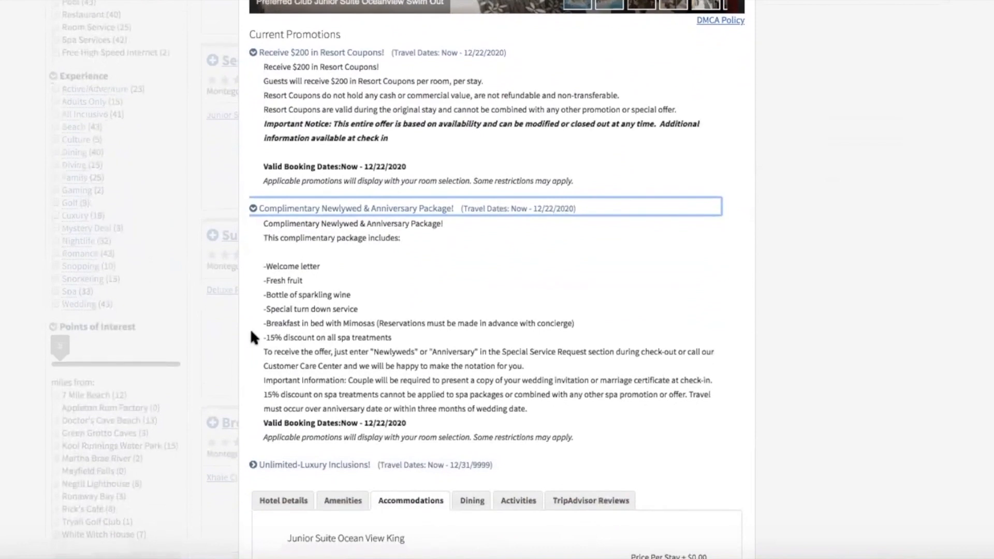
{"action": "scroll", "coordinate": [254, 337], "scroll_direction": "down", "scroll_amount": 1}
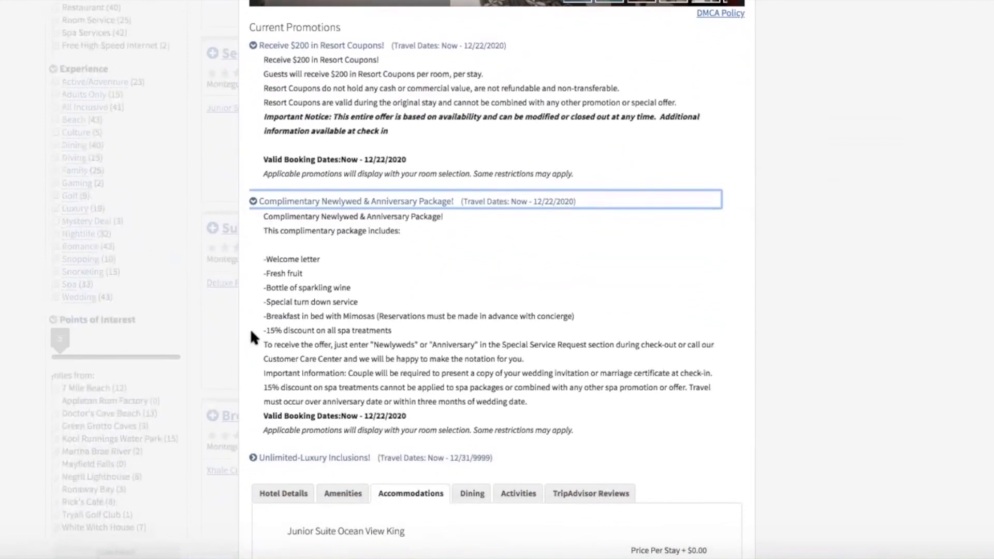
{"action": "scroll", "coordinate": [253, 336], "scroll_direction": "down", "scroll_amount": 1}
{"action": "left_click", "coordinate": [253, 390]}
{"action": "scroll", "coordinate": [255, 393], "scroll_direction": "down", "scroll_amount": 2}
{"action": "scroll", "coordinate": [280, 362], "scroll_direction": "down", "scroll_amount": 5}
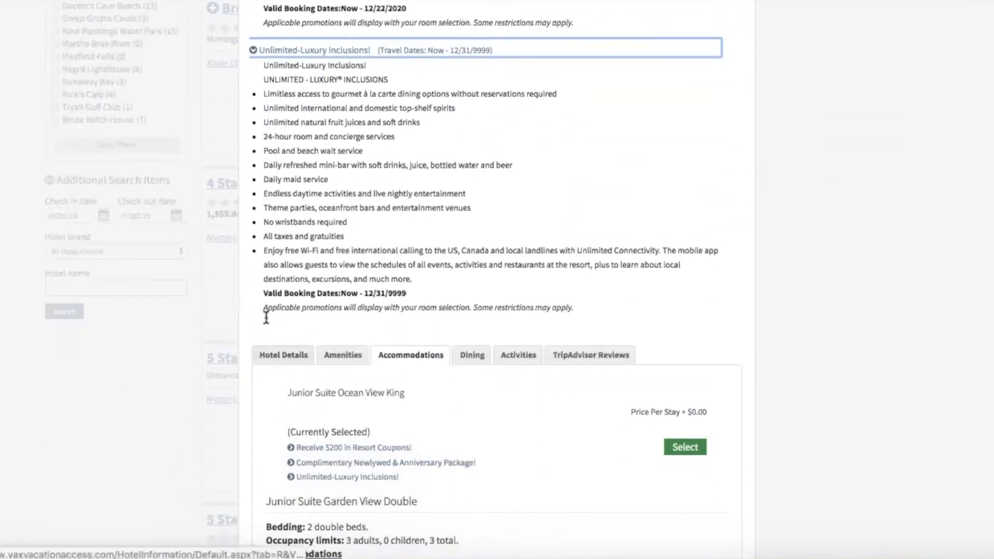
{"action": "scroll", "coordinate": [351, 262], "scroll_direction": "up", "scroll_amount": 10}
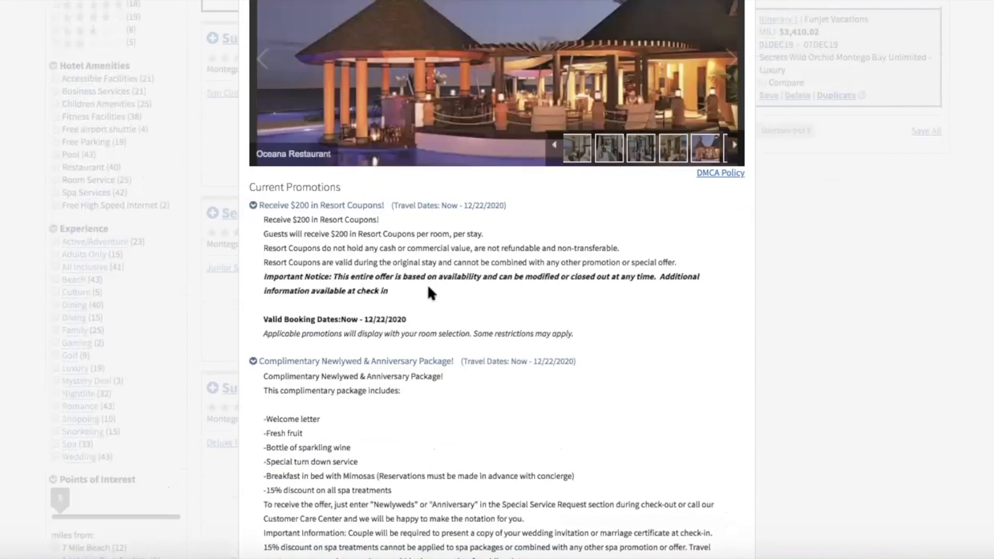
{"action": "scroll", "coordinate": [427, 284], "scroll_direction": "down", "scroll_amount": 6}
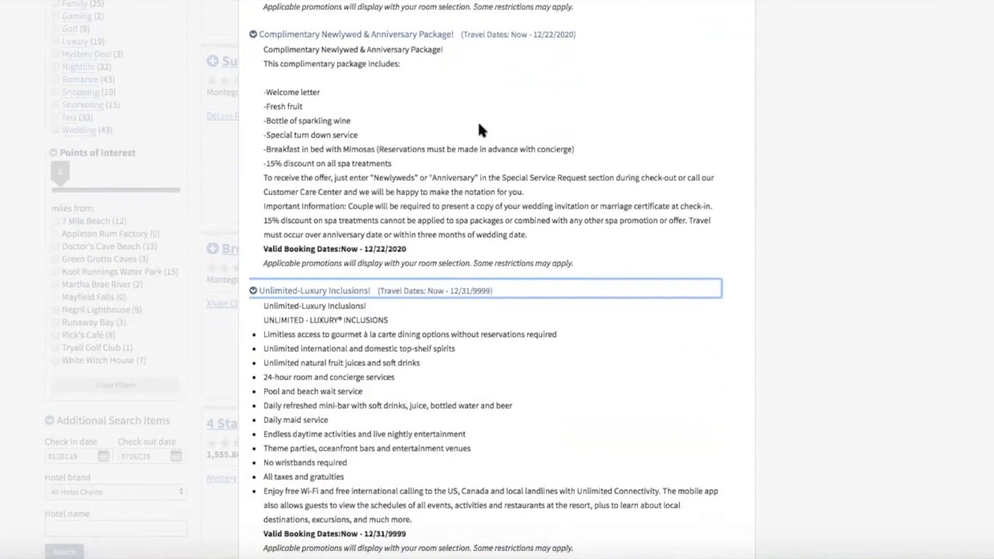
{"action": "scroll", "coordinate": [479, 127], "scroll_direction": "up", "scroll_amount": 5}
{"action": "scroll", "coordinate": [479, 127], "scroll_direction": "down", "scroll_amount": 1}
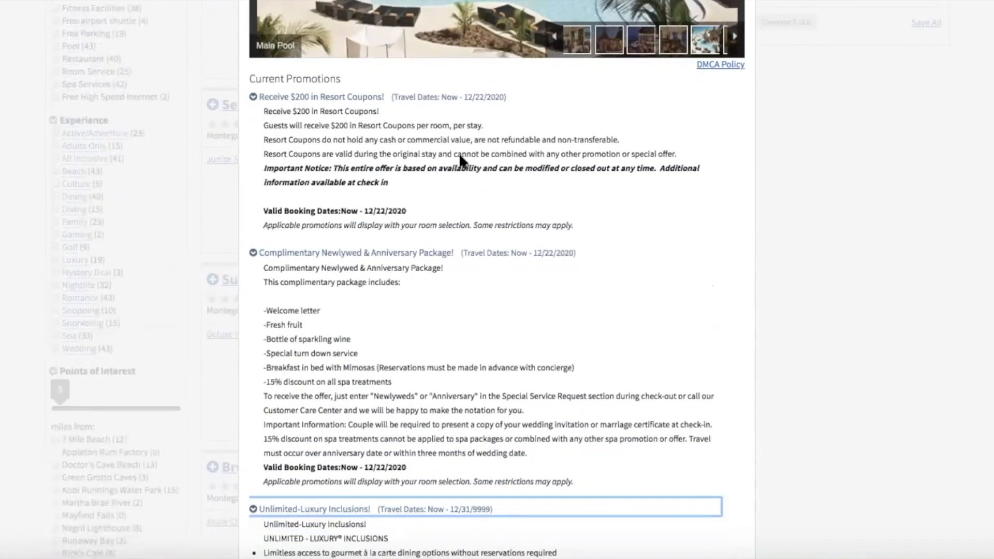
{"action": "scroll", "coordinate": [460, 158], "scroll_direction": "down", "scroll_amount": 5}
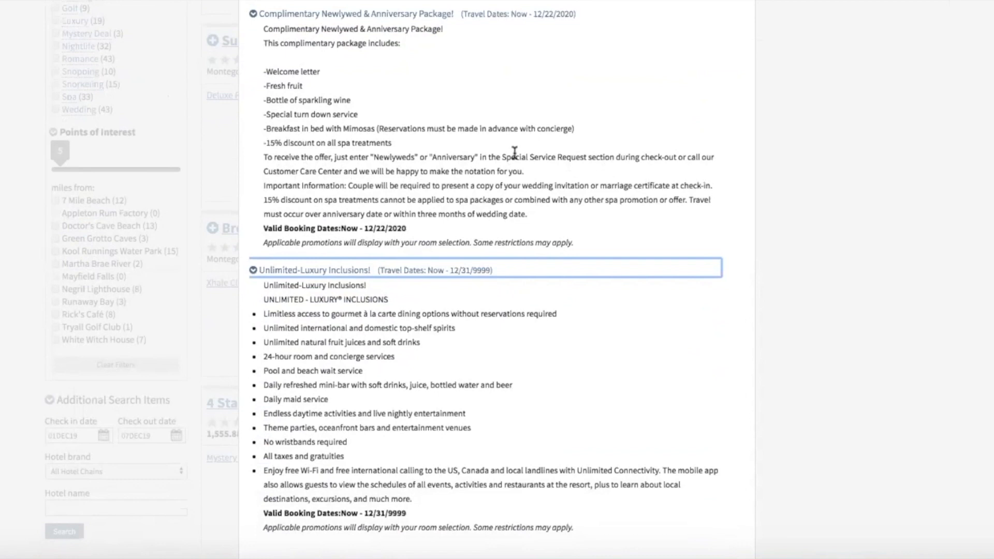
{"action": "scroll", "coordinate": [515, 166], "scroll_direction": "up", "scroll_amount": 3}
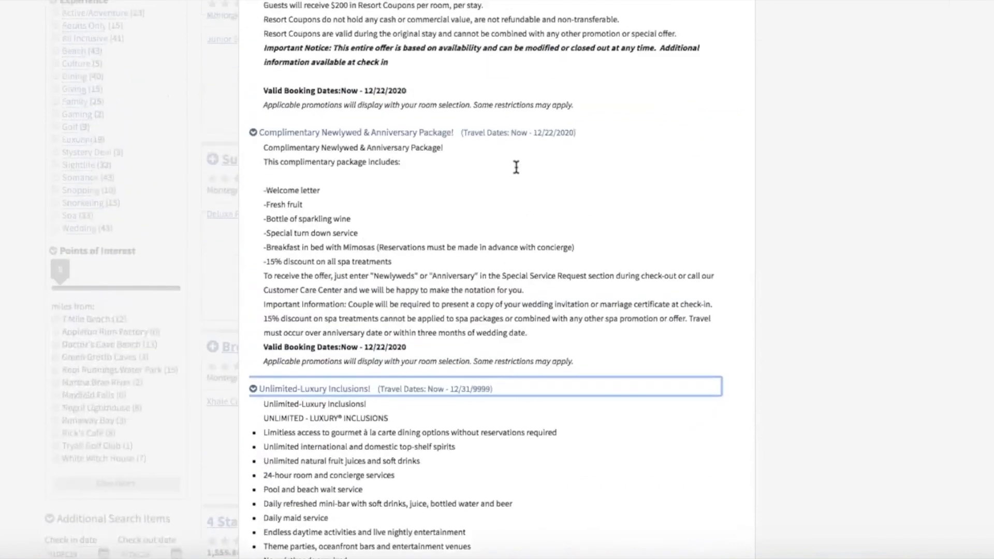
{"action": "scroll", "coordinate": [515, 169], "scroll_direction": "down", "scroll_amount": 6}
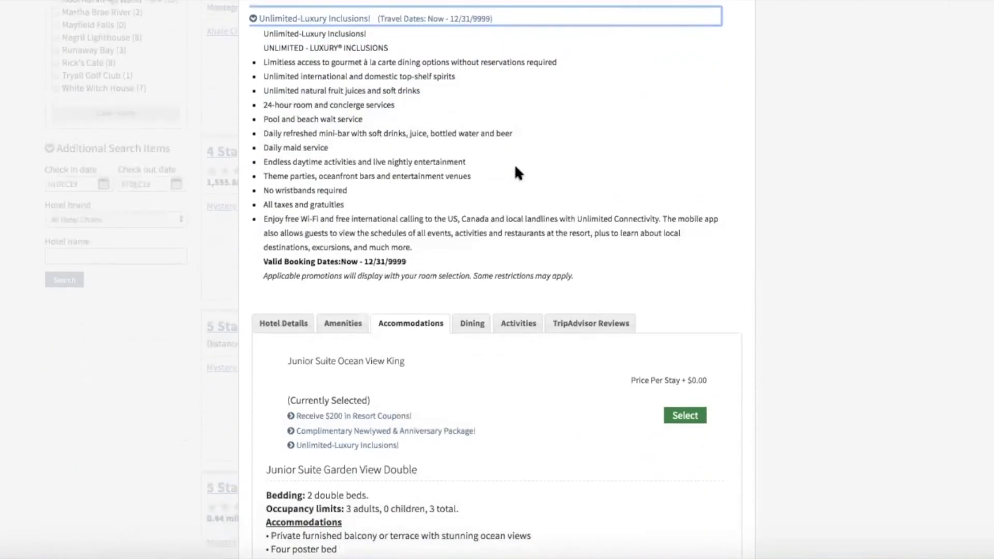
{"action": "scroll", "coordinate": [515, 168], "scroll_direction": "down", "scroll_amount": 5}
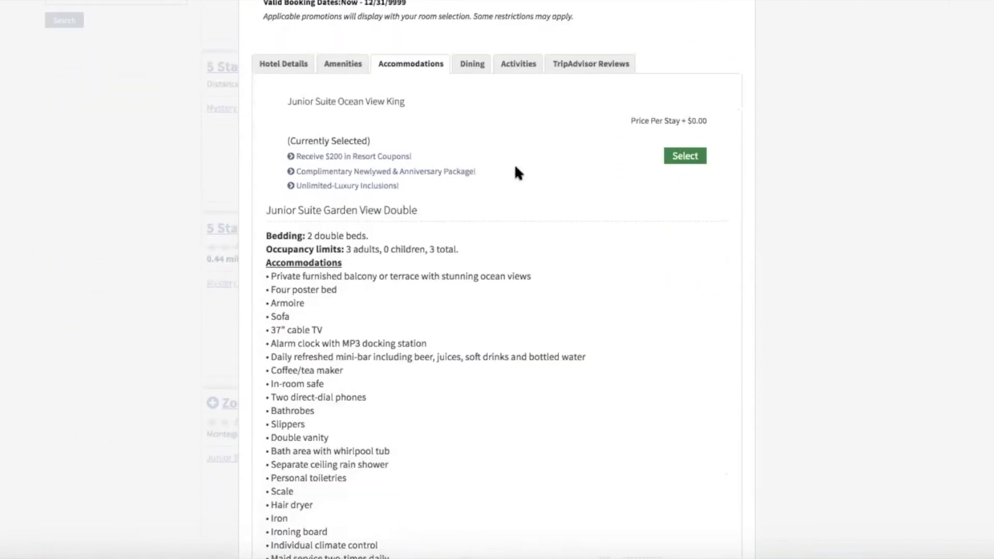
{"action": "scroll", "coordinate": [406, 139], "scroll_direction": "up", "scroll_amount": 10}
Compare Junior Suite rooms and add Junior Suite Ocean Front Double, bringing the total to $3,730.21.
{"action": "left_click", "coordinate": [714, 259]}
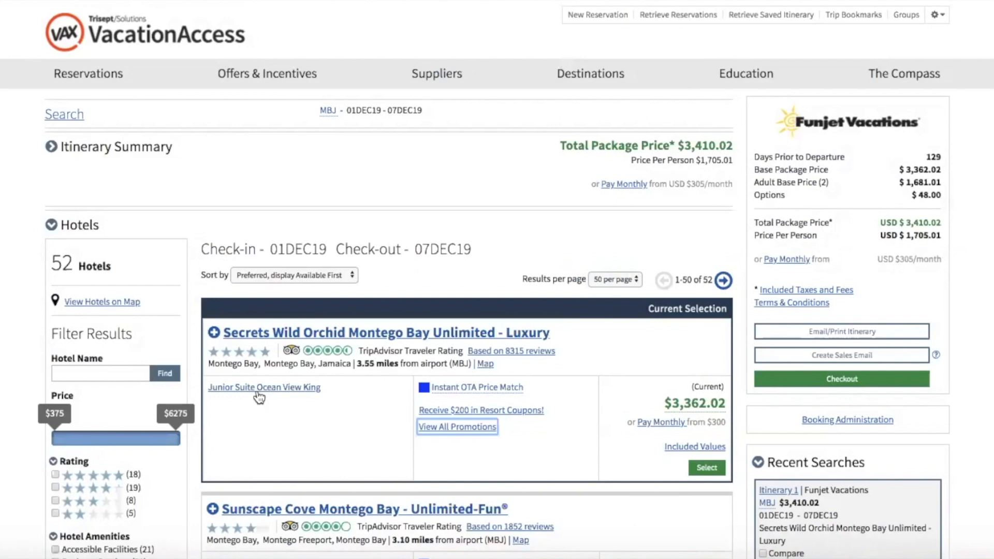
{"action": "left_click", "coordinate": [254, 390]}
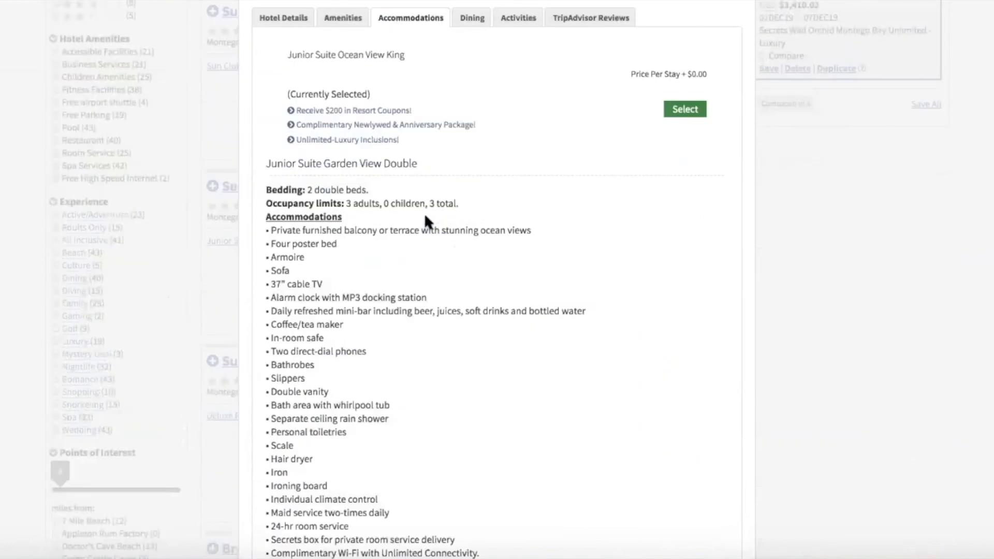
{"action": "scroll", "coordinate": [317, 241], "scroll_direction": "down", "scroll_amount": 1}
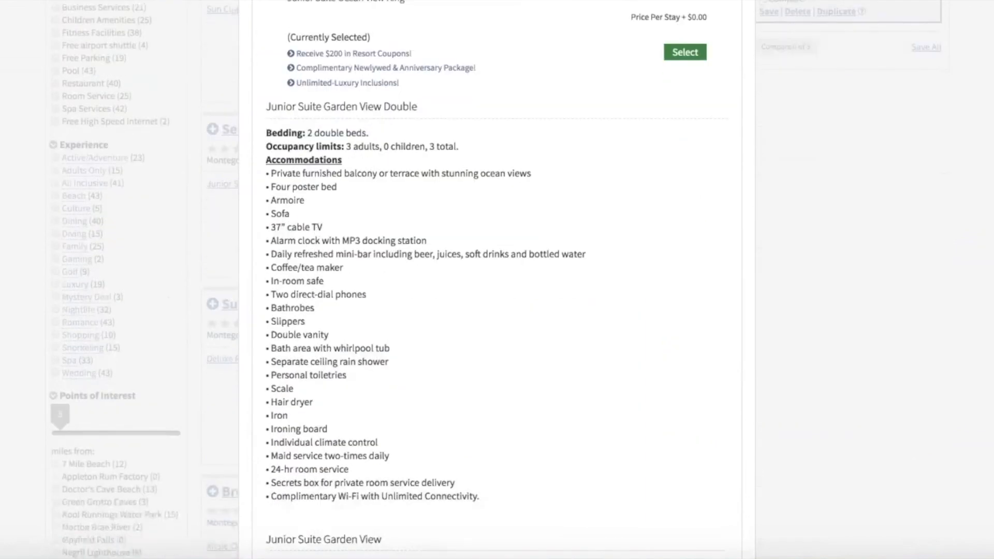
{"action": "scroll", "coordinate": [477, 87], "scroll_direction": "up", "scroll_amount": 4}
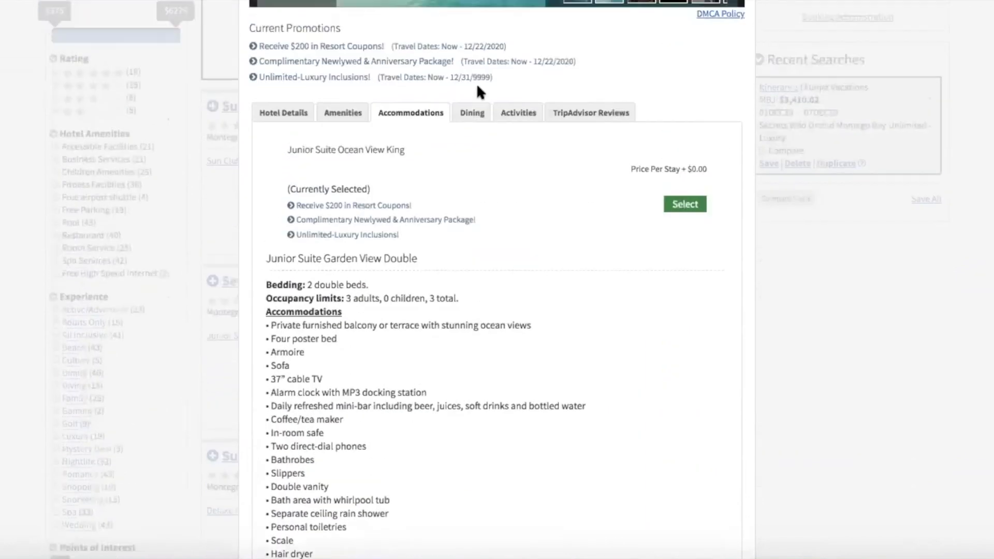
{"action": "scroll", "coordinate": [476, 88], "scroll_direction": "down", "scroll_amount": 4}
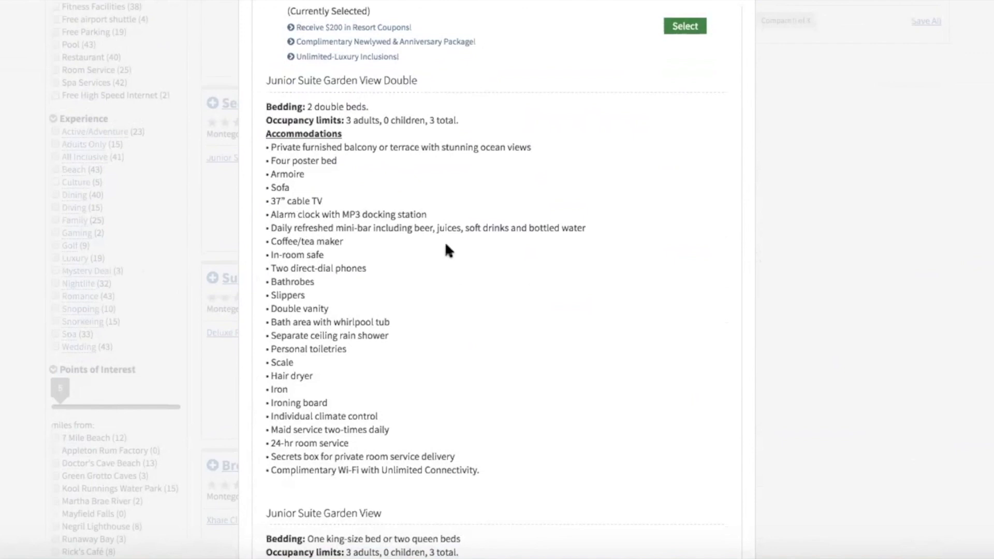
{"action": "scroll", "coordinate": [312, 191], "scroll_direction": "up", "scroll_amount": 1}
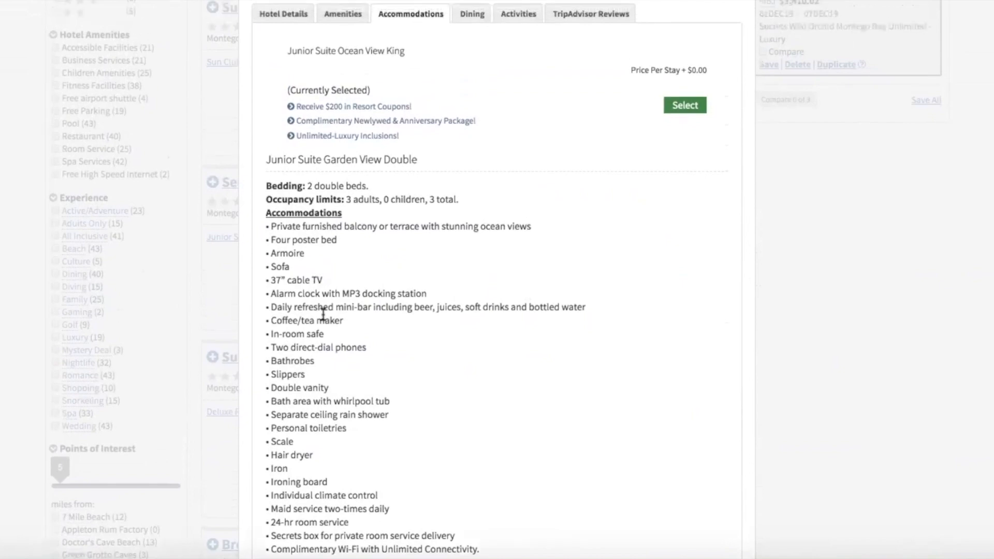
{"action": "scroll", "coordinate": [322, 314], "scroll_direction": "down", "scroll_amount": 5}
{"action": "scroll", "coordinate": [323, 314], "scroll_direction": "down", "scroll_amount": 13}
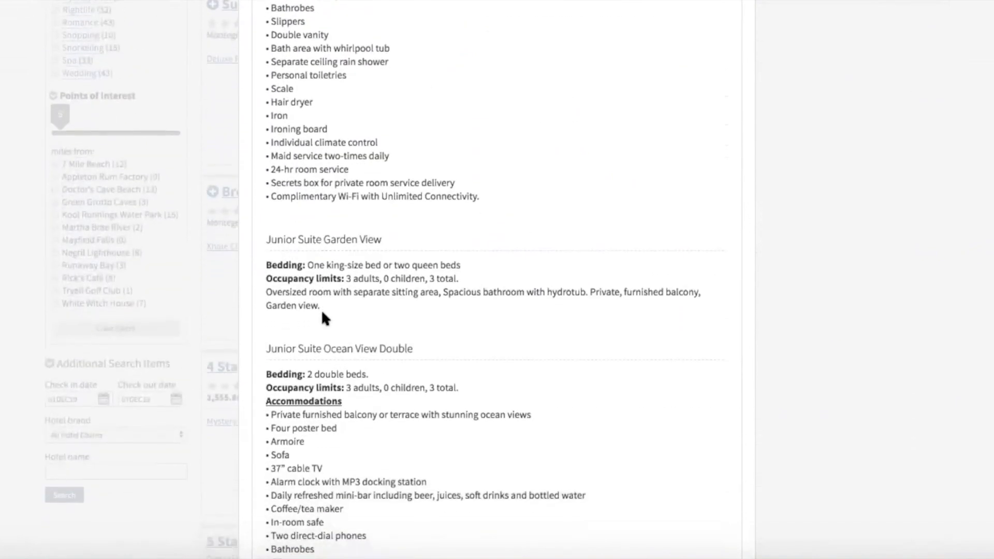
{"action": "scroll", "coordinate": [322, 314], "scroll_direction": "down", "scroll_amount": 8}
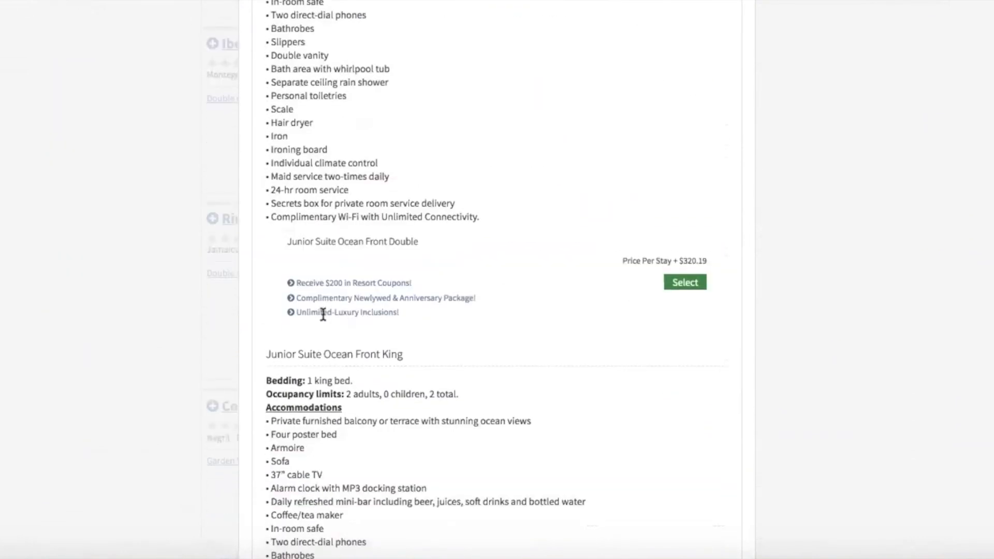
{"action": "left_click", "coordinate": [681, 172]}
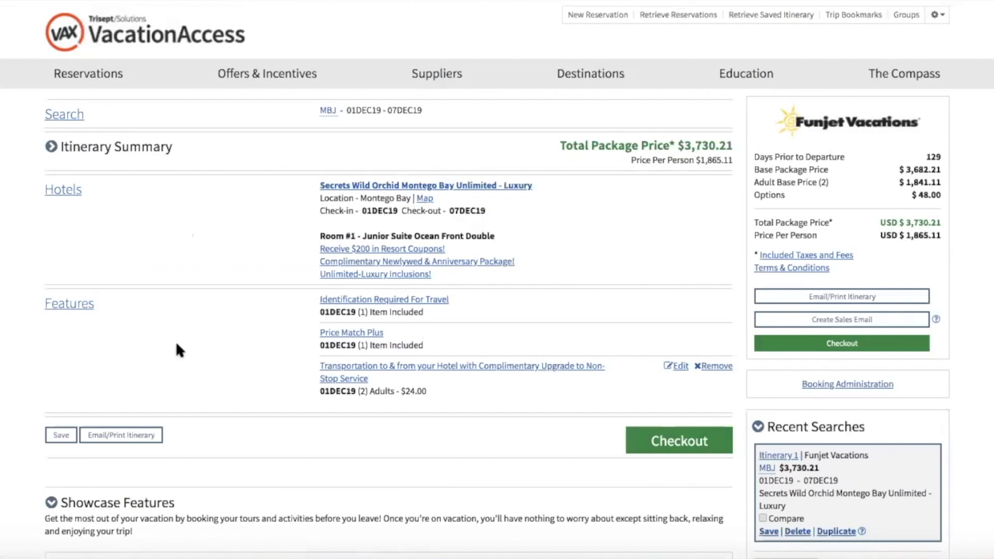
Open Secrets Wild Orchid's full details and expand Hotel Policies.
{"action": "left_click", "coordinate": [412, 183]}
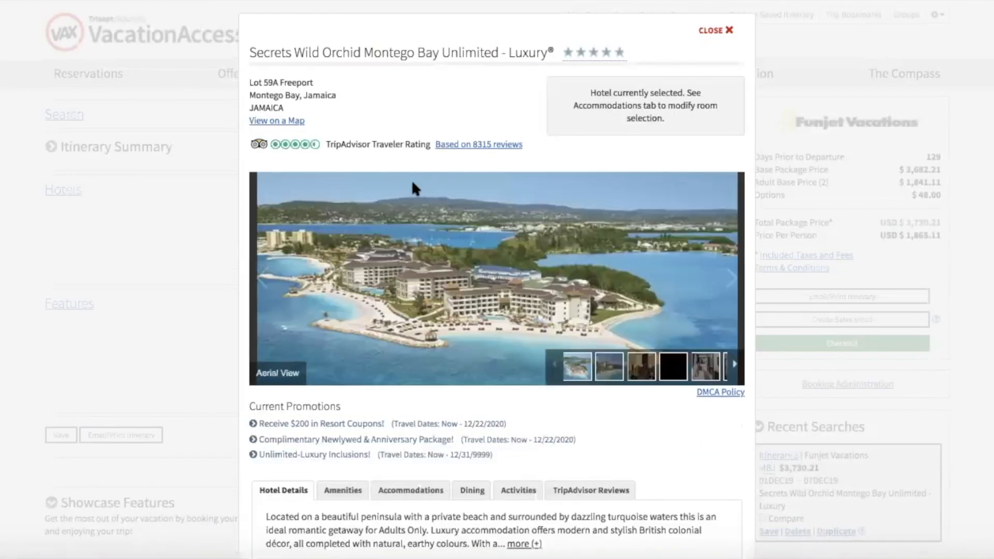
{"action": "scroll", "coordinate": [411, 179], "scroll_direction": "down", "scroll_amount": 4}
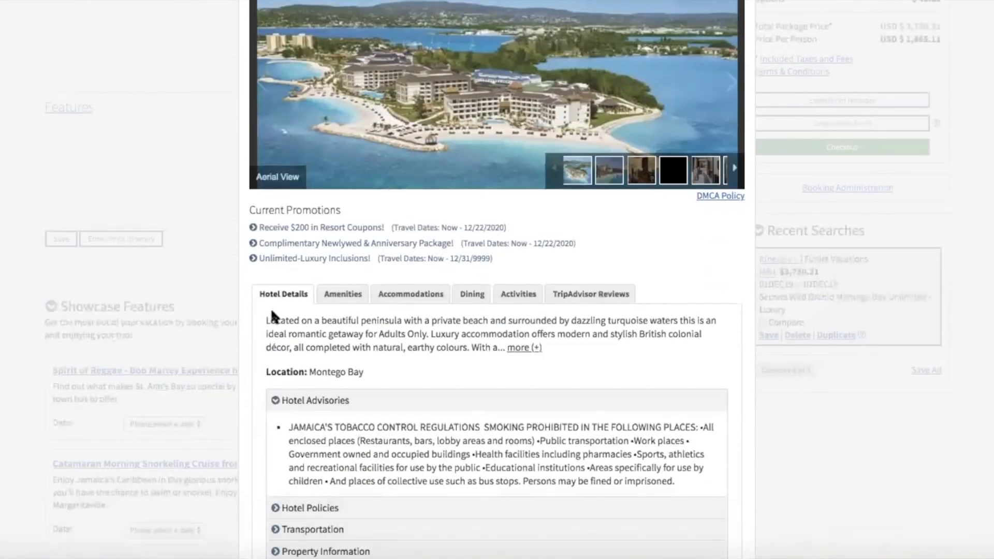
{"action": "scroll", "coordinate": [290, 349], "scroll_direction": "down", "scroll_amount": 5}
{"action": "scroll", "coordinate": [288, 348], "scroll_direction": "up", "scroll_amount": 2}
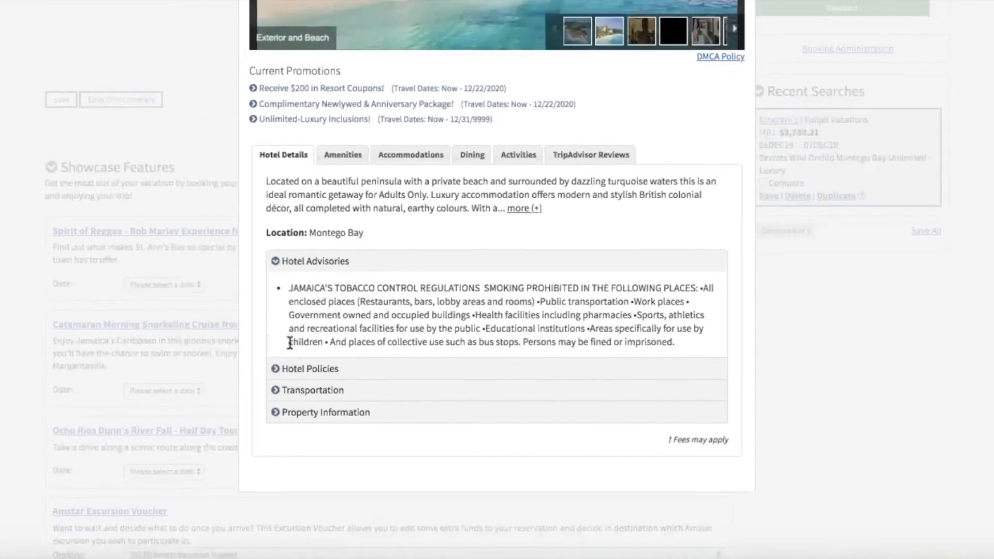
{"action": "left_click", "coordinate": [286, 370]}
{"action": "scroll", "coordinate": [284, 370], "scroll_direction": "down", "scroll_amount": 5}
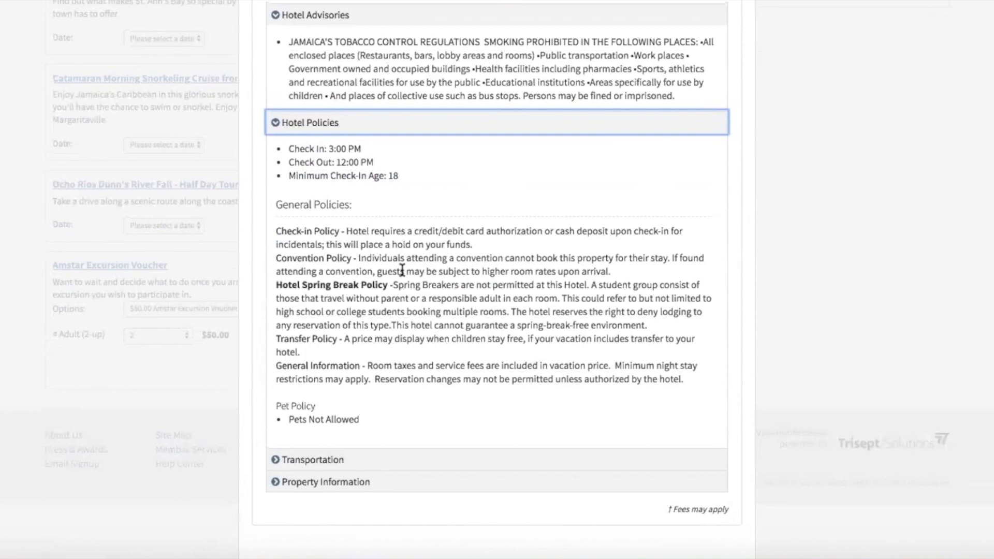
{"action": "scroll", "coordinate": [389, 273], "scroll_direction": "up", "scroll_amount": 4}
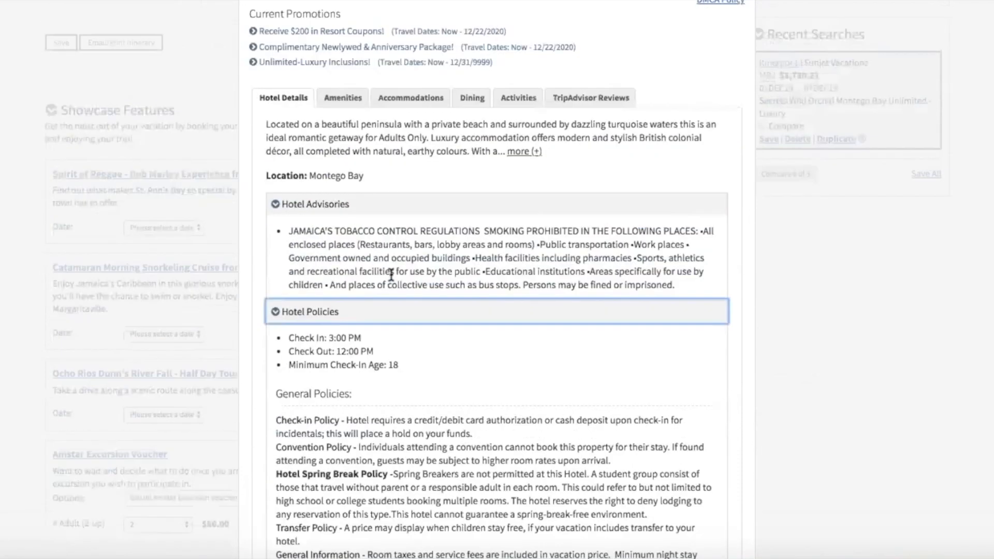
Browse the Amenities (wedding services), Accommodations, Dining and Activities tabs.
{"action": "left_click", "coordinate": [345, 162]}
{"action": "left_click", "coordinate": [301, 383]}
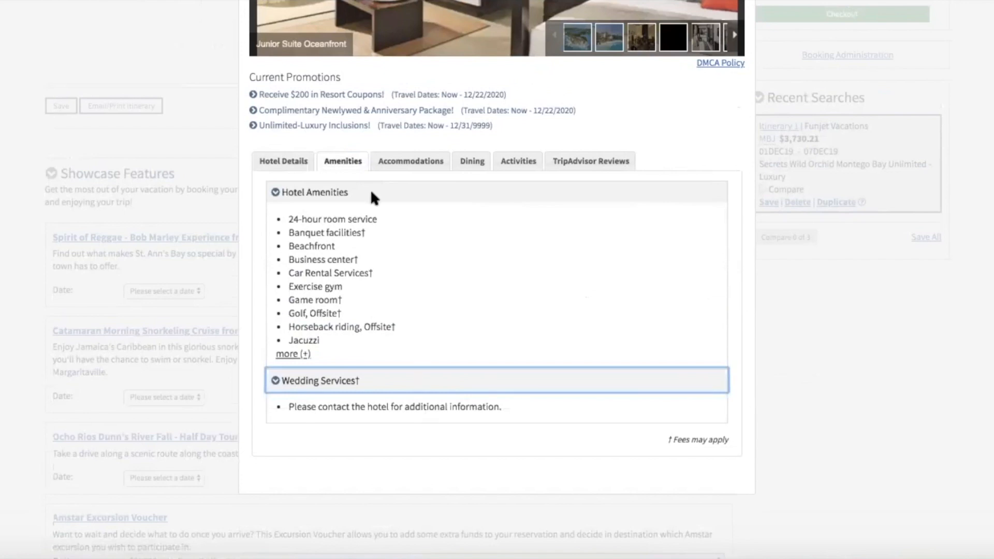
{"action": "left_click", "coordinate": [414, 161]}
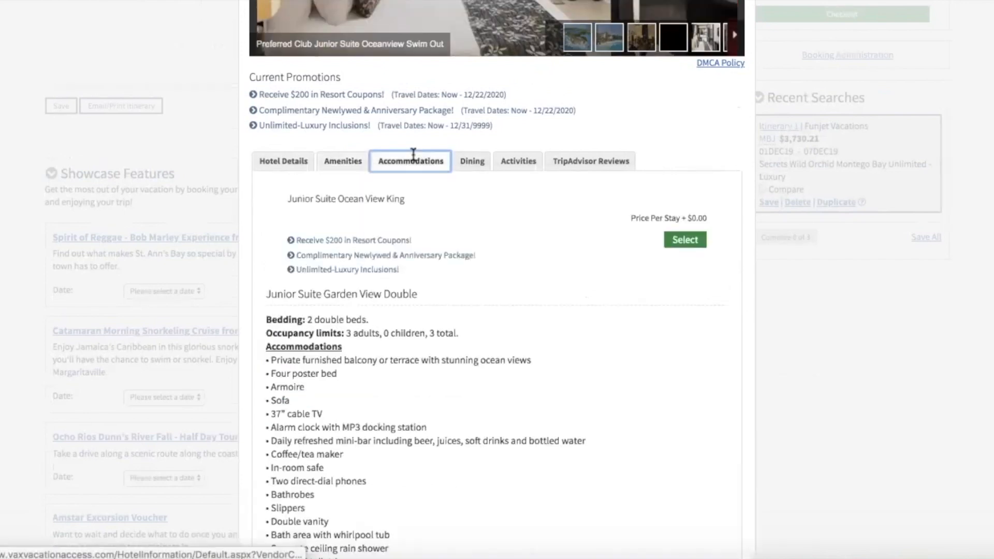
{"action": "left_click", "coordinate": [470, 163]}
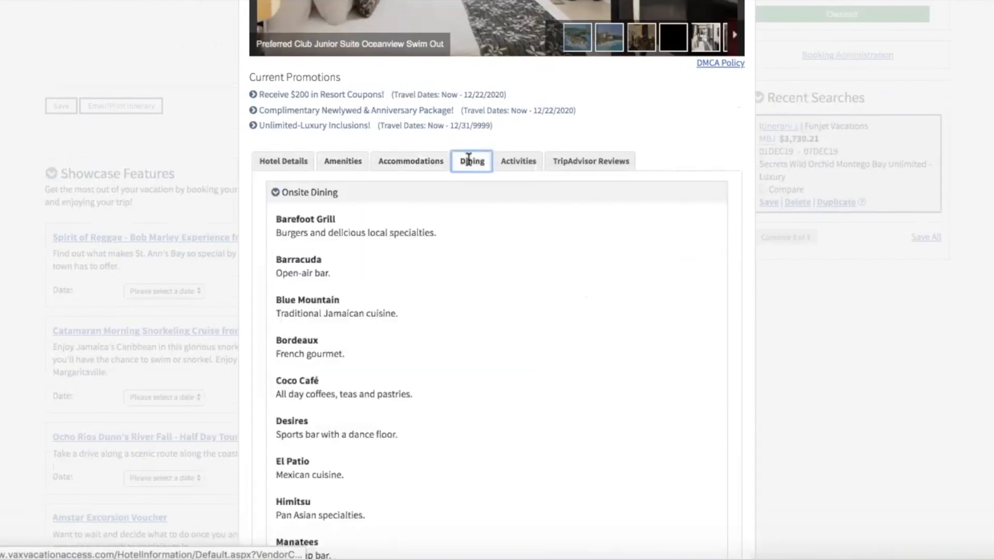
{"action": "scroll", "coordinate": [409, 278], "scroll_direction": "down", "scroll_amount": 5}
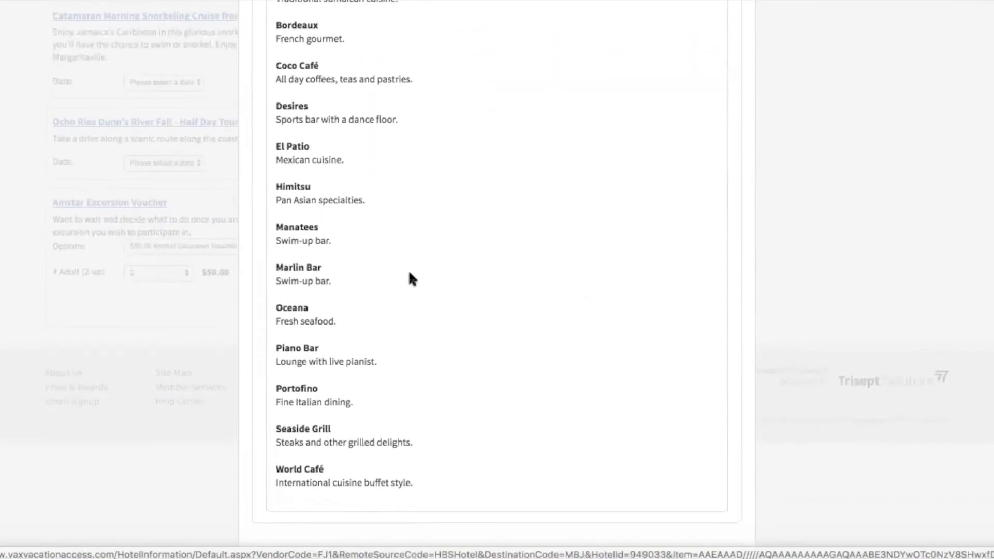
{"action": "scroll", "coordinate": [409, 278], "scroll_direction": "up", "scroll_amount": 10}
{"action": "left_click", "coordinate": [518, 359]}
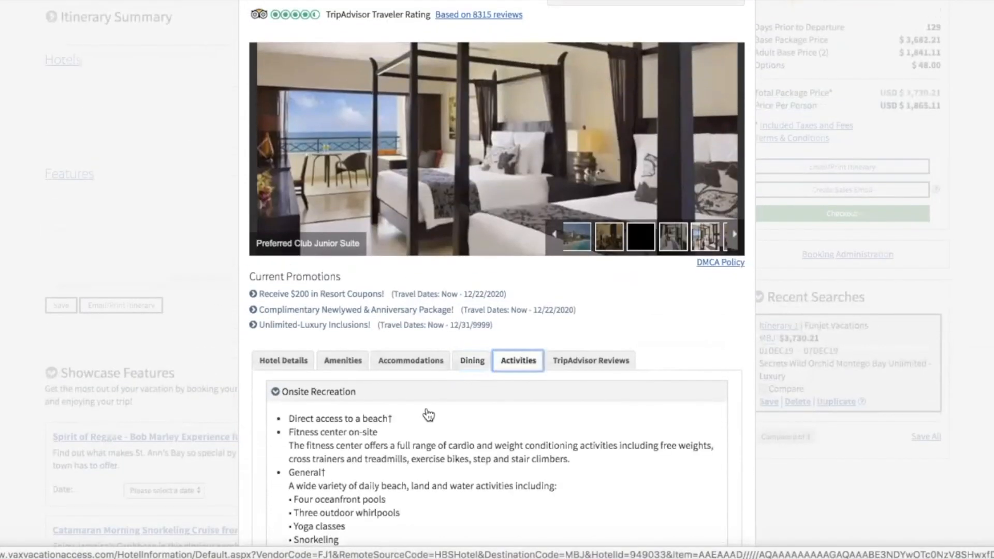
Expand Offsite Recreation, then show the hotel's TripAdvisor reviews (8315 reviews).
{"action": "scroll", "coordinate": [427, 412], "scroll_direction": "down", "scroll_amount": 7}
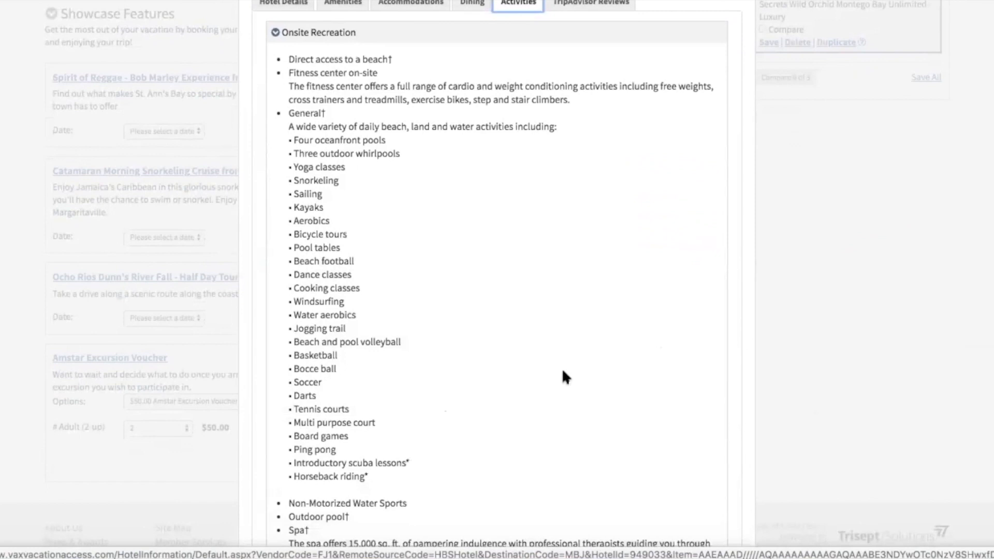
{"action": "scroll", "coordinate": [561, 368], "scroll_direction": "up", "scroll_amount": 2}
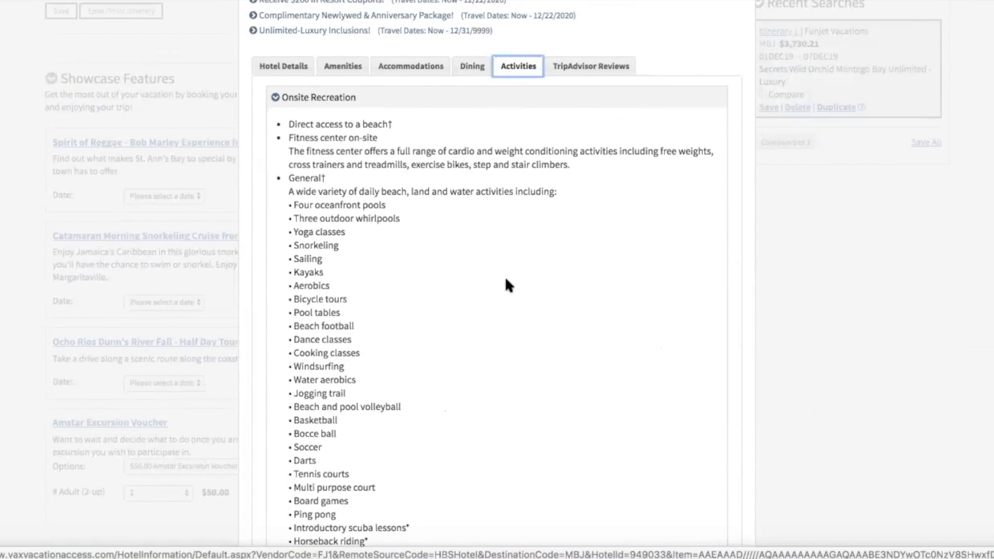
{"action": "scroll", "coordinate": [506, 279], "scroll_direction": "up", "scroll_amount": 2}
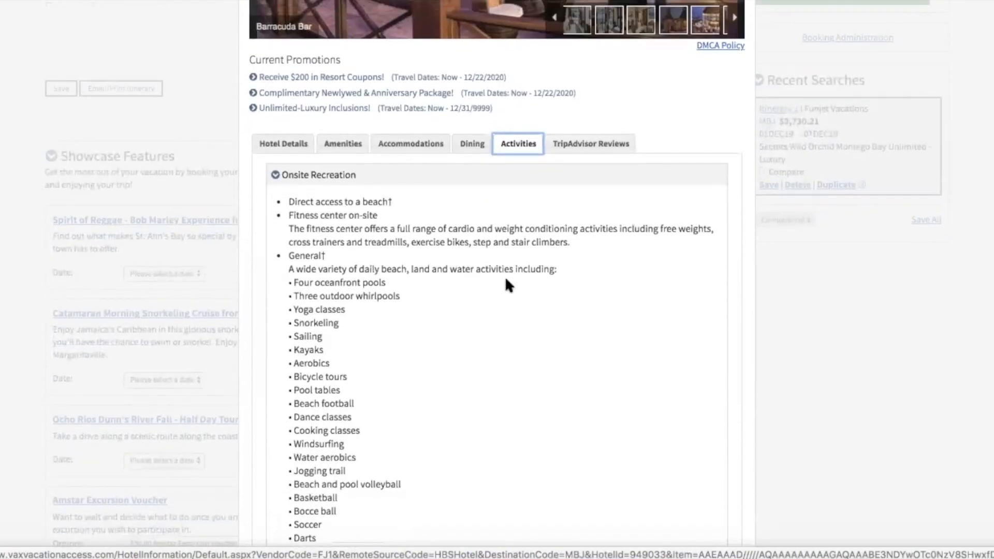
{"action": "scroll", "coordinate": [506, 279], "scroll_direction": "down", "scroll_amount": 5}
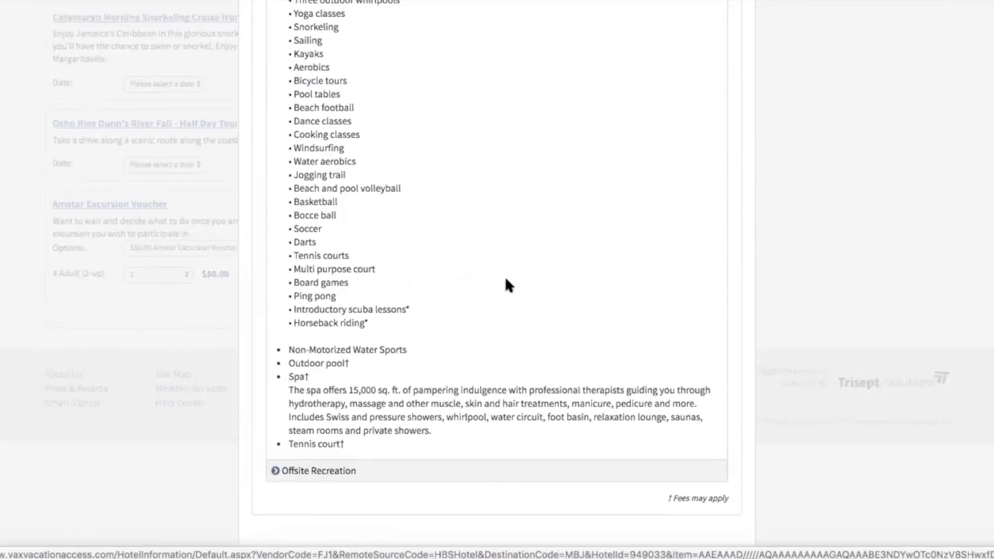
{"action": "left_click", "coordinate": [275, 471]}
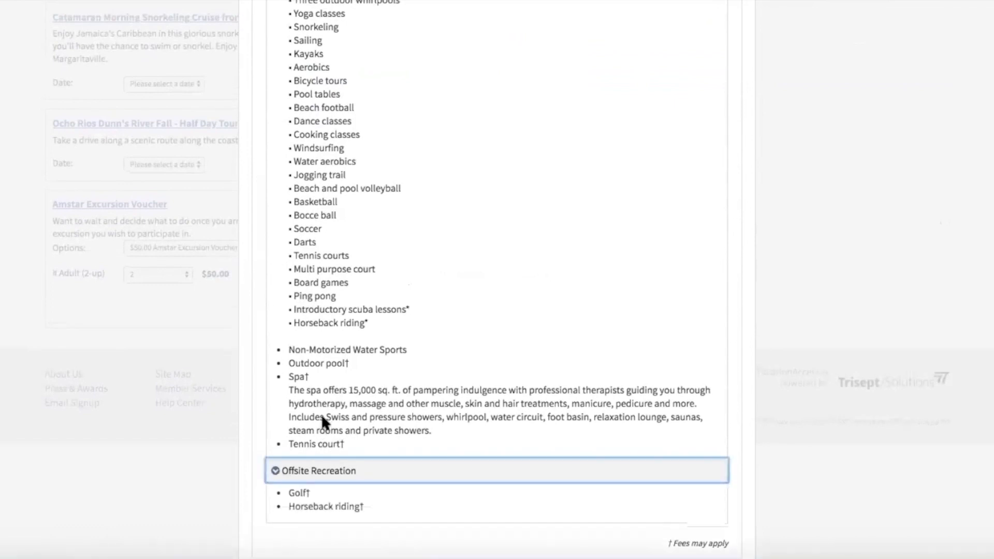
{"action": "scroll", "coordinate": [322, 416], "scroll_direction": "down", "scroll_amount": 1}
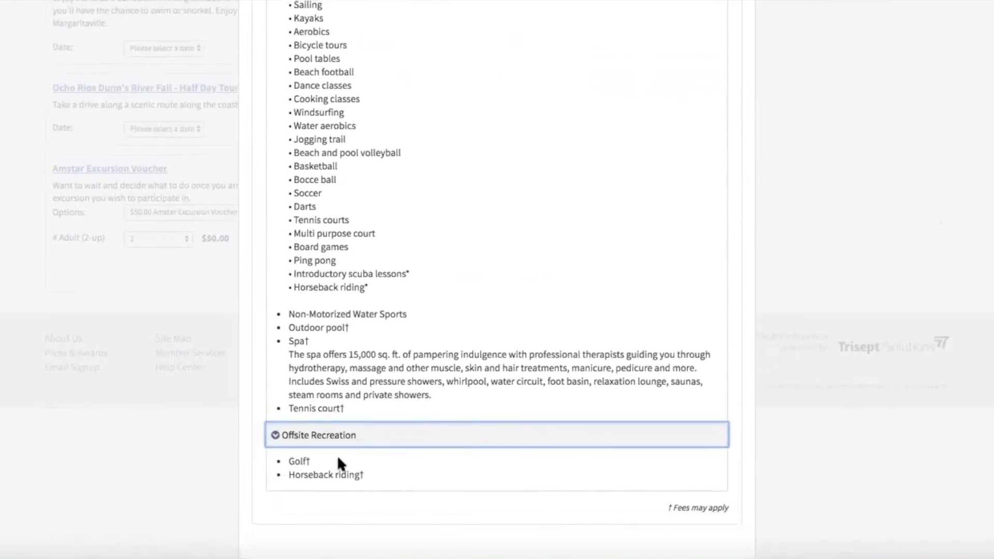
{"action": "left_click", "coordinate": [310, 460]}
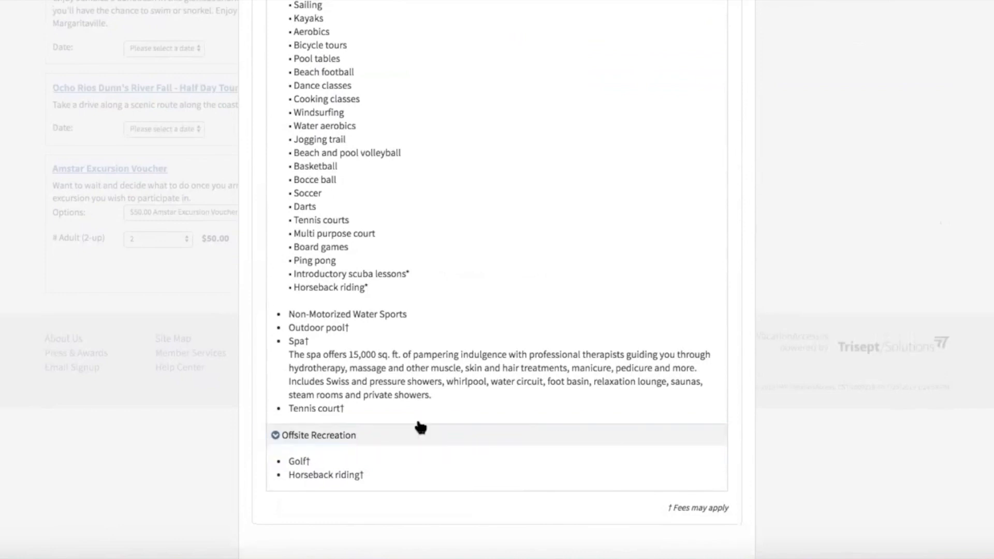
{"action": "scroll", "coordinate": [416, 418], "scroll_direction": "up", "scroll_amount": 15}
{"action": "scroll", "coordinate": [416, 417], "scroll_direction": "down", "scroll_amount": 10}
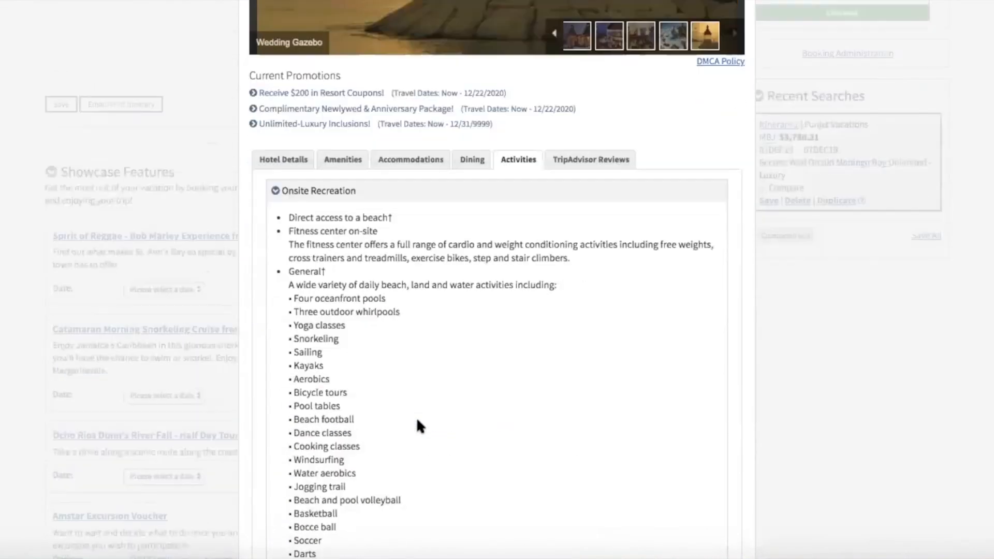
{"action": "left_click", "coordinate": [586, 115]}
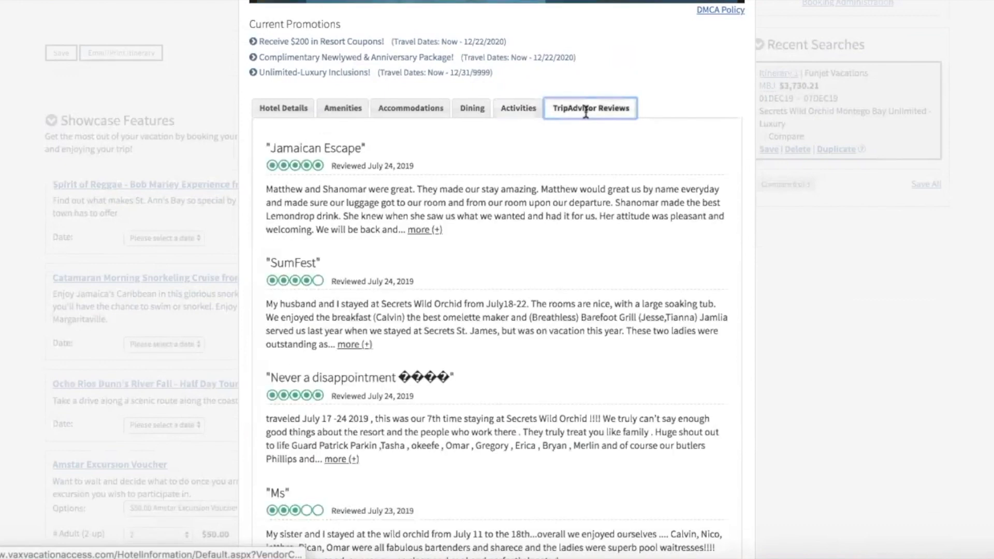
{"action": "scroll", "coordinate": [496, 262], "scroll_direction": "up", "scroll_amount": 4}
{"action": "scroll", "coordinate": [495, 255], "scroll_direction": "up", "scroll_amount": 6}
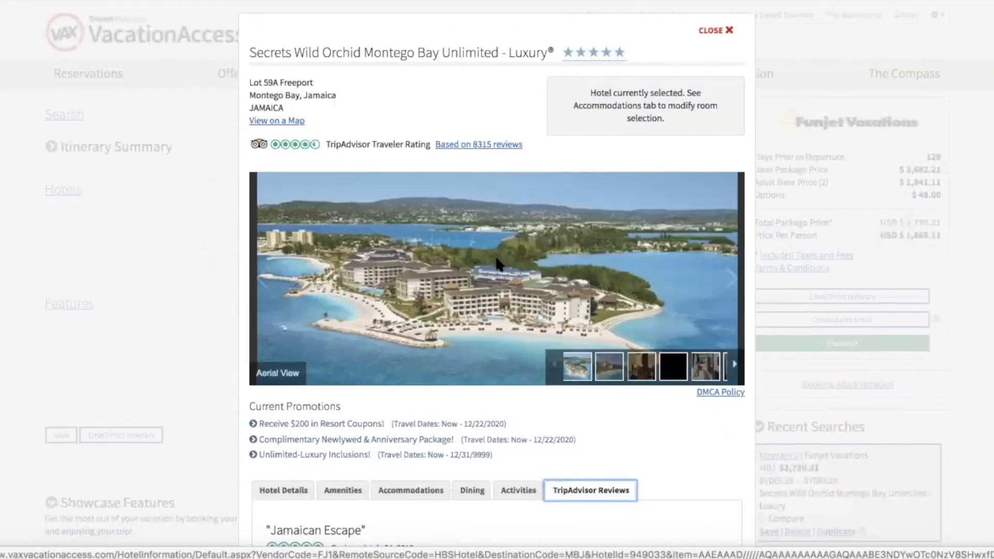
Advance the gallery four photos to the Preferred Club Junior Suite Oceanview Swim Out image.
{"action": "left_click", "coordinate": [731, 278]}
{"action": "left_click", "coordinate": [732, 279]}
{"action": "left_click", "coordinate": [732, 280]}
{"action": "left_click", "coordinate": [732, 280]}
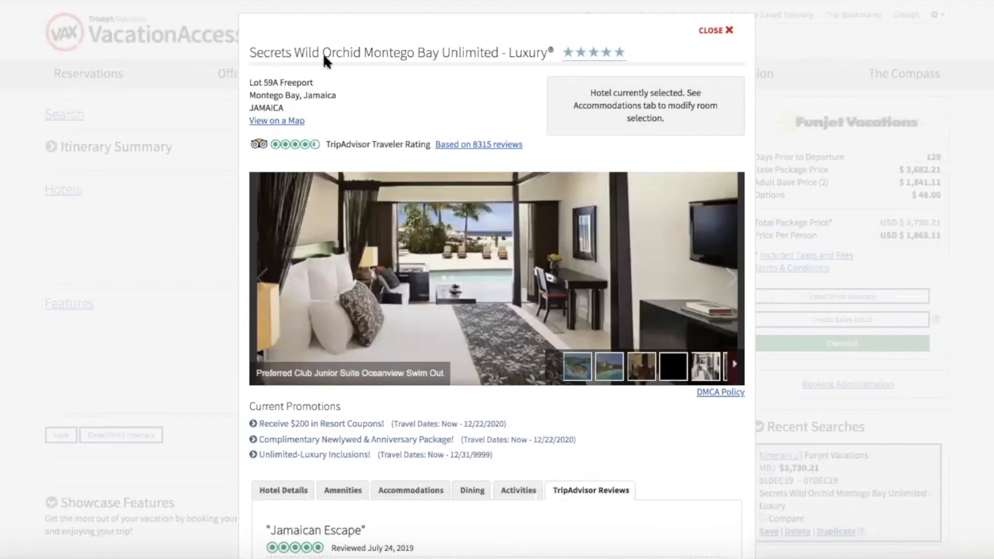
View the hotel's location map, panning toward Freeport and zooming out, then close it.
{"action": "left_click", "coordinate": [286, 119]}
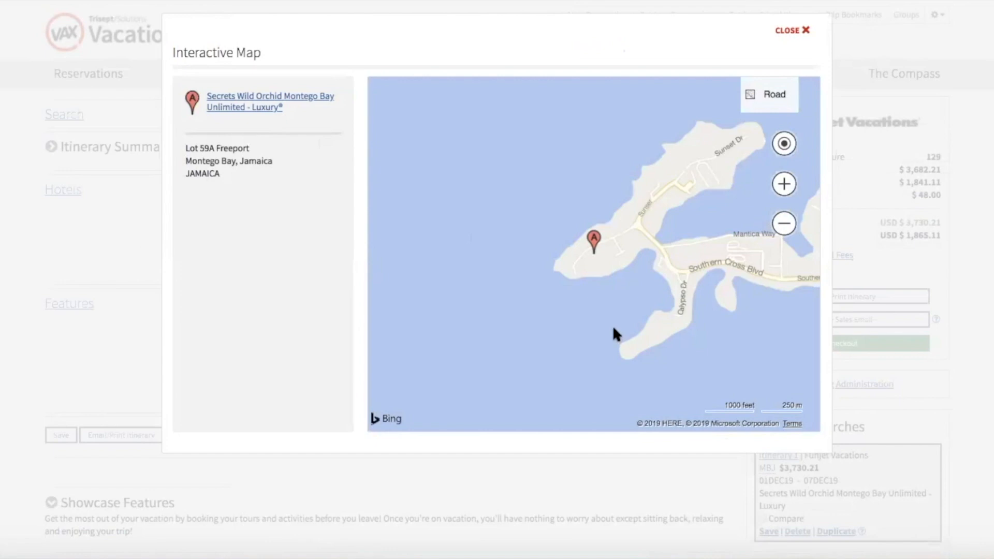
{"action": "left_click_drag", "start_coordinate": [594, 325], "coordinate": [502, 325]}
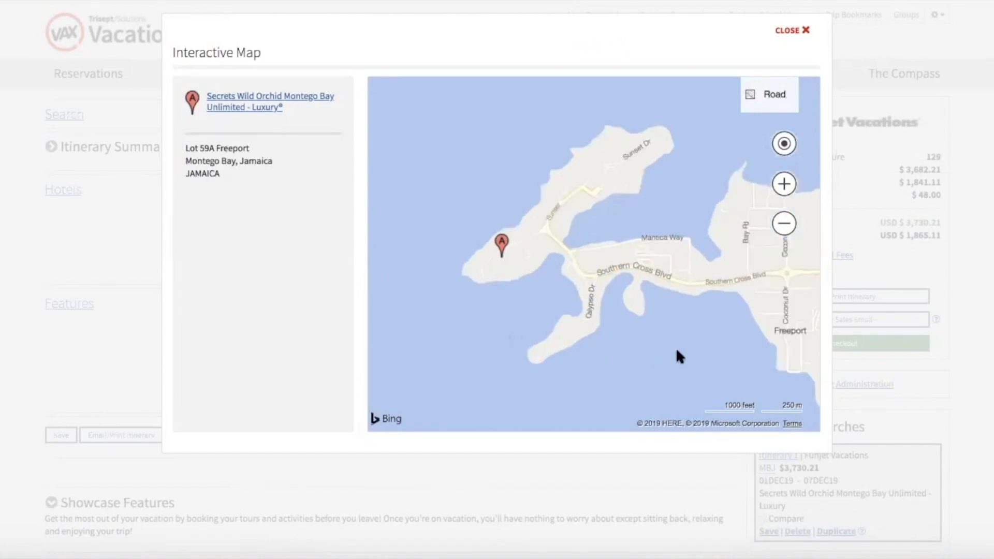
{"action": "left_click_drag", "start_coordinate": [636, 338], "coordinate": [621, 331]}
{"action": "scroll", "coordinate": [621, 330], "scroll_direction": "down", "scroll_amount": 3}
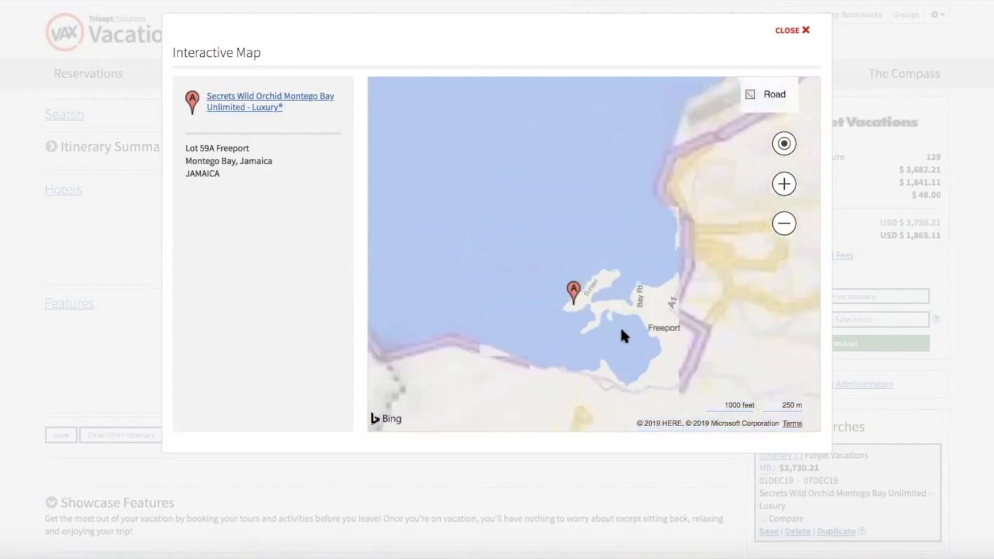
{"action": "left_click", "coordinate": [792, 30]}
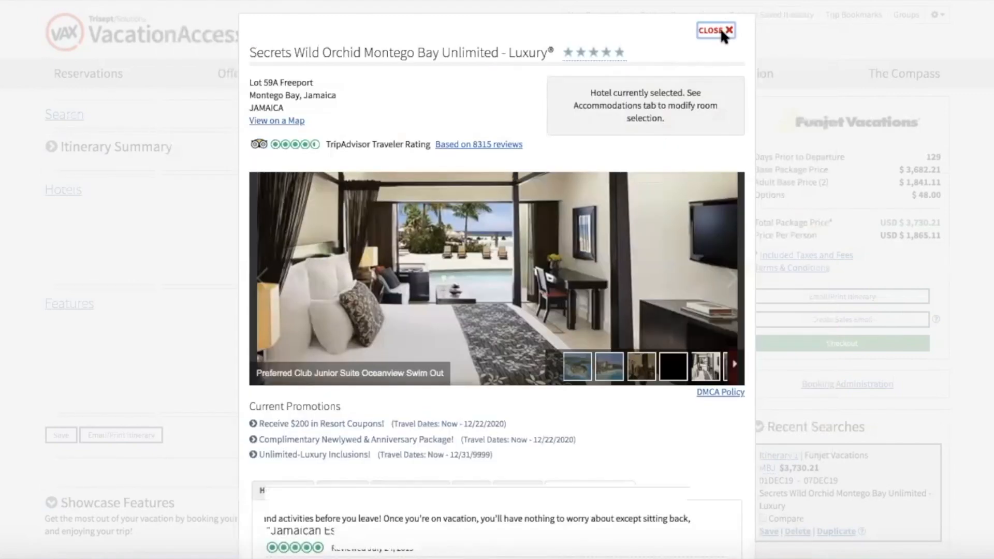
{"action": "left_click", "coordinate": [719, 28]}
{"action": "scroll", "coordinate": [606, 268], "scroll_direction": "down", "scroll_amount": 2}
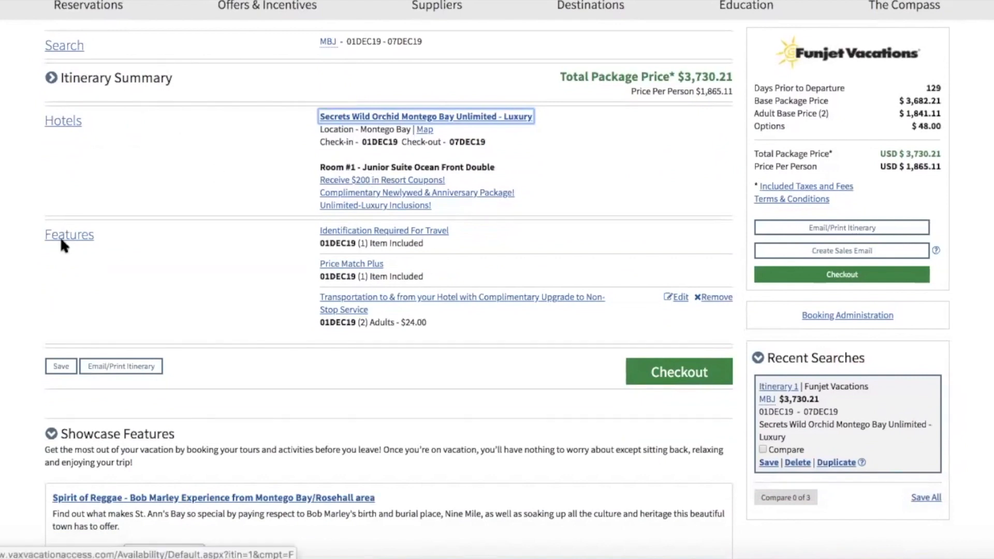
{"action": "left_click", "coordinate": [380, 233]}
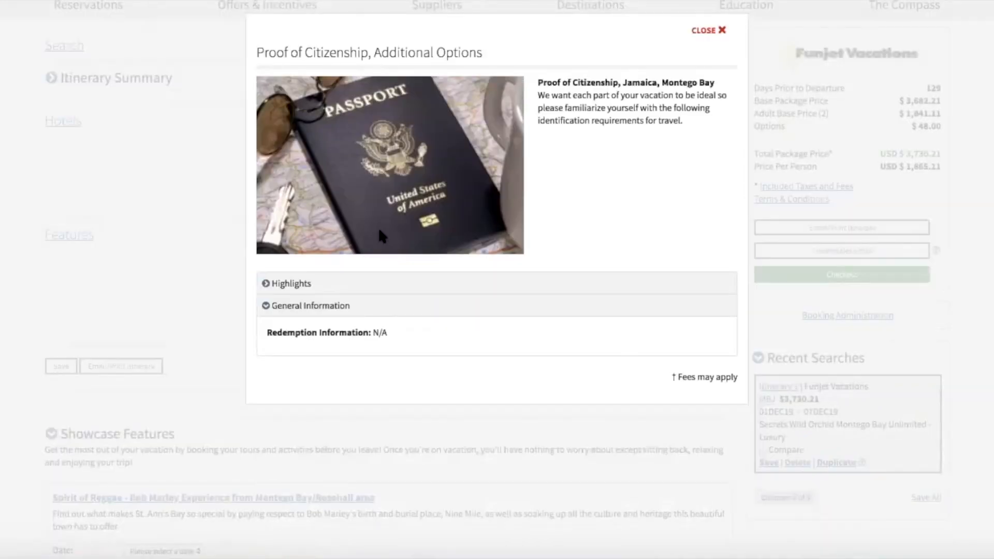
{"action": "left_click", "coordinate": [285, 283]}
{"action": "scroll", "coordinate": [268, 321], "scroll_direction": "down", "scroll_amount": 1}
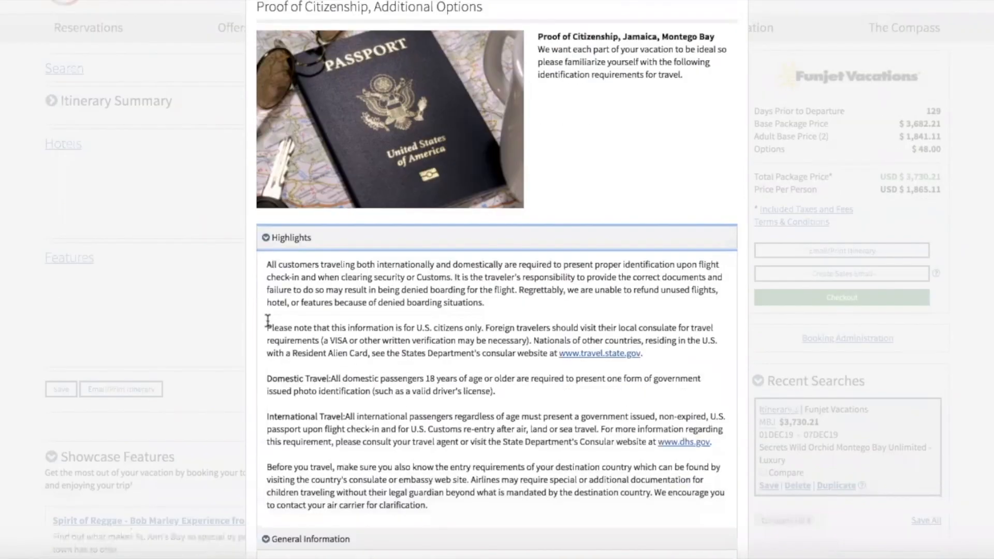
{"action": "scroll", "coordinate": [268, 321], "scroll_direction": "down", "scroll_amount": 1}
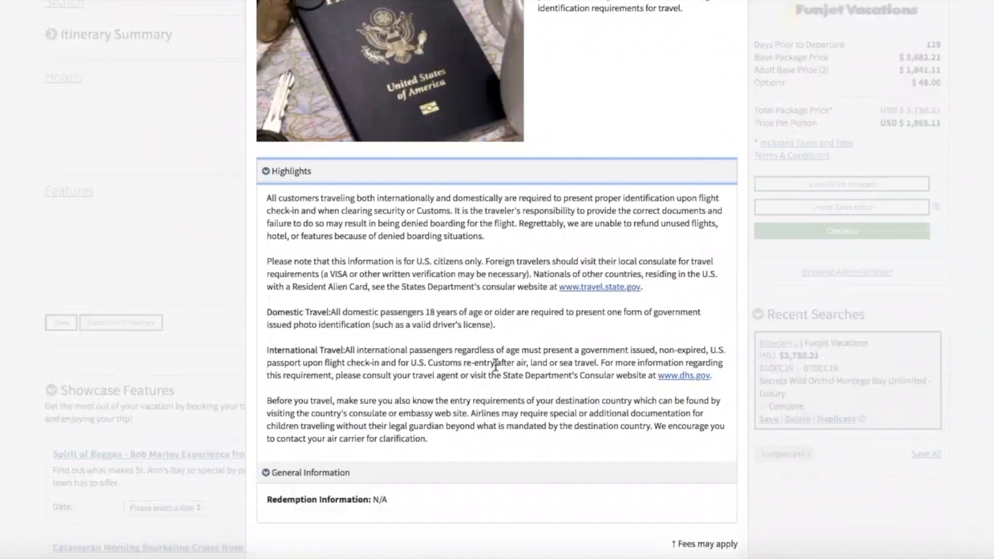
{"action": "key", "text": "XF86AudioRaiseVolume"}
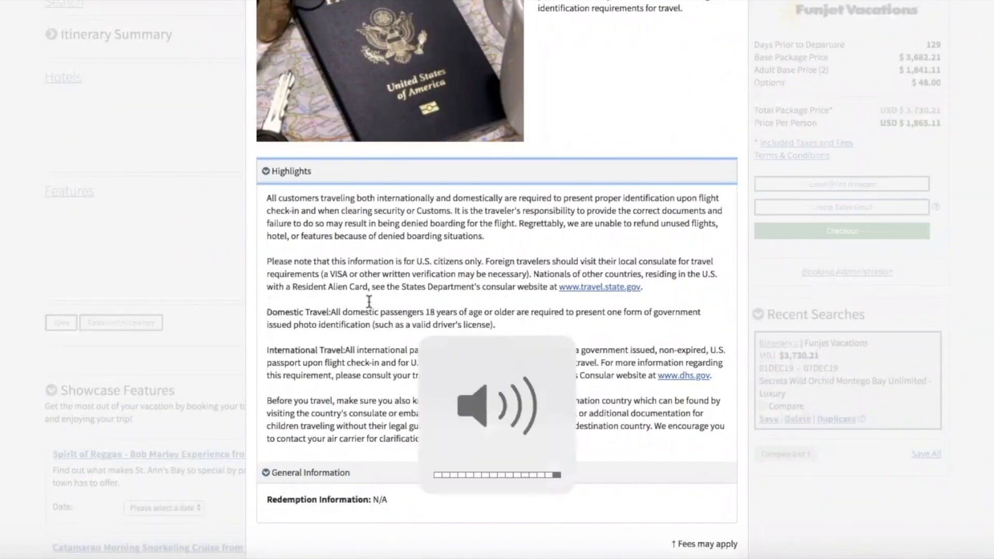
{"action": "scroll", "coordinate": [368, 301], "scroll_direction": "down", "scroll_amount": 2}
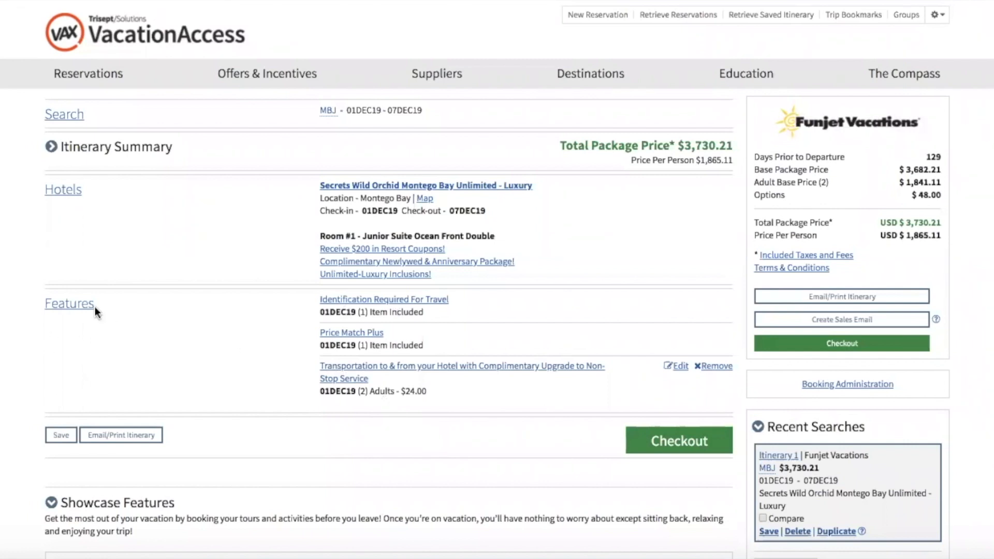
List the package's 46 bookable features, led by All-In-One Travel Protection at $201.98.
{"action": "left_click", "coordinate": [64, 309]}
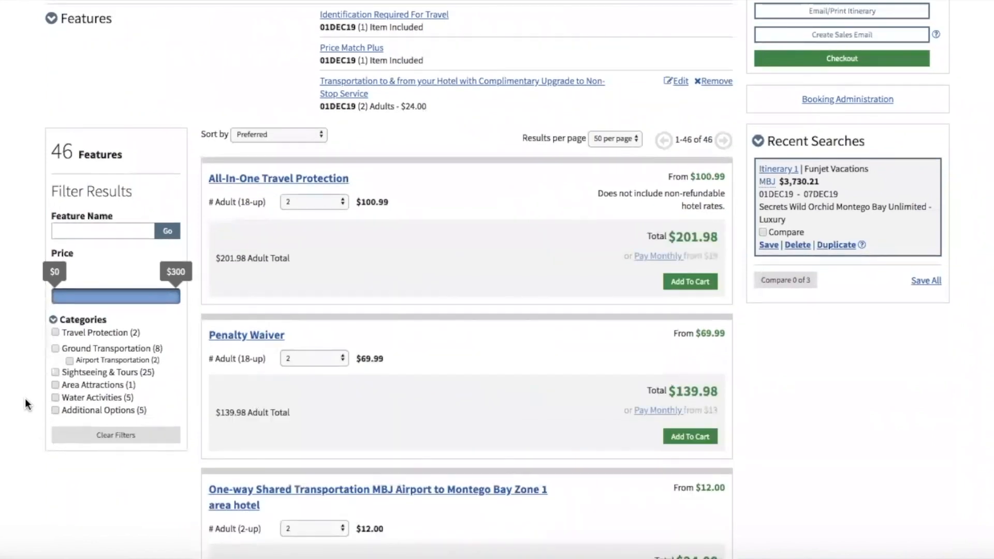
{"action": "scroll", "coordinate": [25, 399], "scroll_direction": "down", "scroll_amount": 3}
{"action": "scroll", "coordinate": [24, 399], "scroll_direction": "down", "scroll_amount": 10}
{"action": "scroll", "coordinate": [25, 398], "scroll_direction": "up", "scroll_amount": 15}
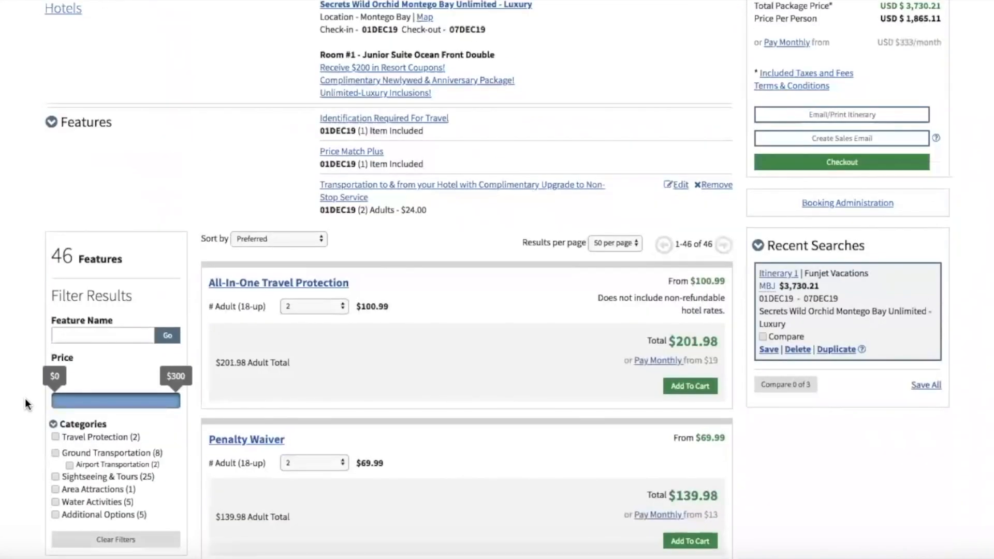
{"action": "scroll", "coordinate": [25, 398], "scroll_direction": "down", "scroll_amount": 5}
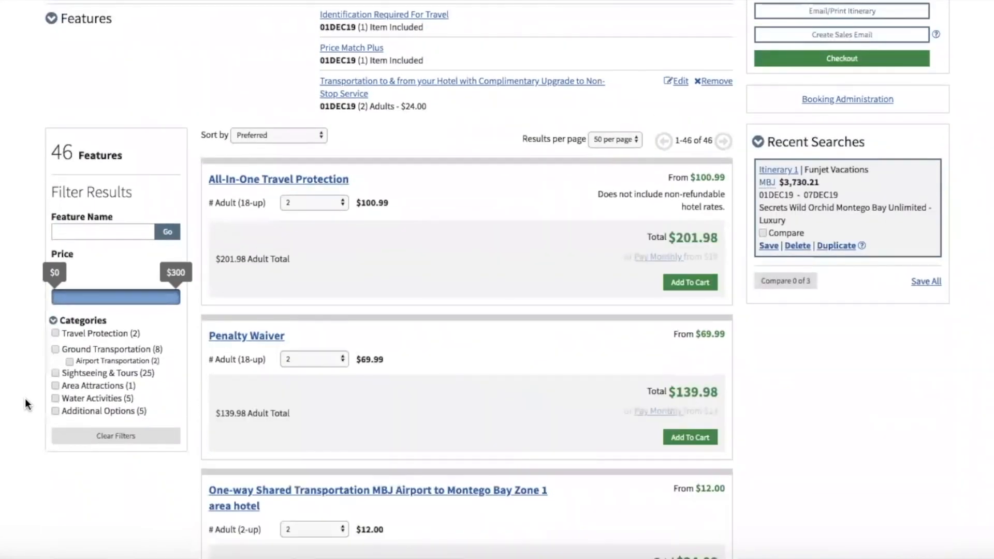
{"action": "scroll", "coordinate": [25, 398], "scroll_direction": "down", "scroll_amount": 8}
{"action": "scroll", "coordinate": [25, 398], "scroll_direction": "up", "scroll_amount": 13}
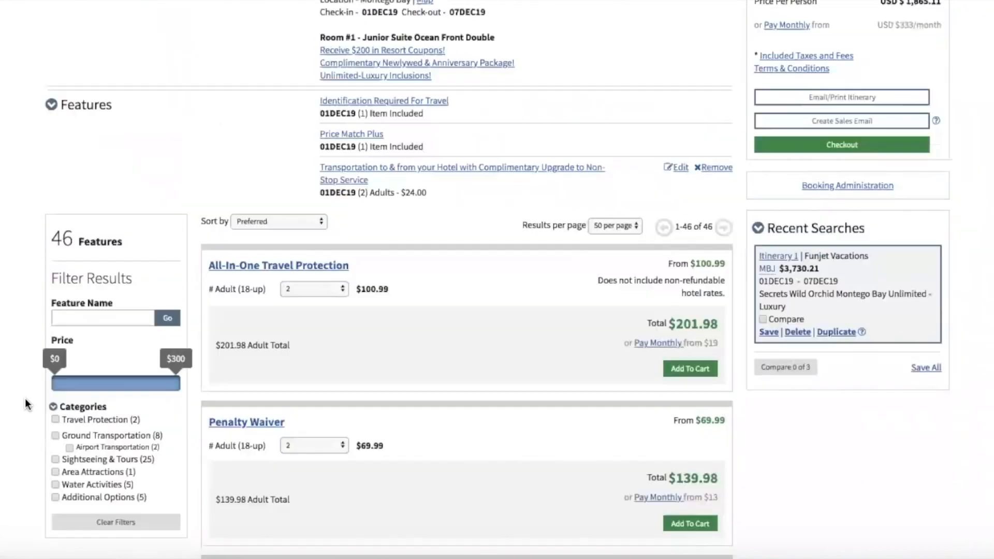
{"action": "scroll", "coordinate": [24, 399], "scroll_direction": "down", "scroll_amount": 3}
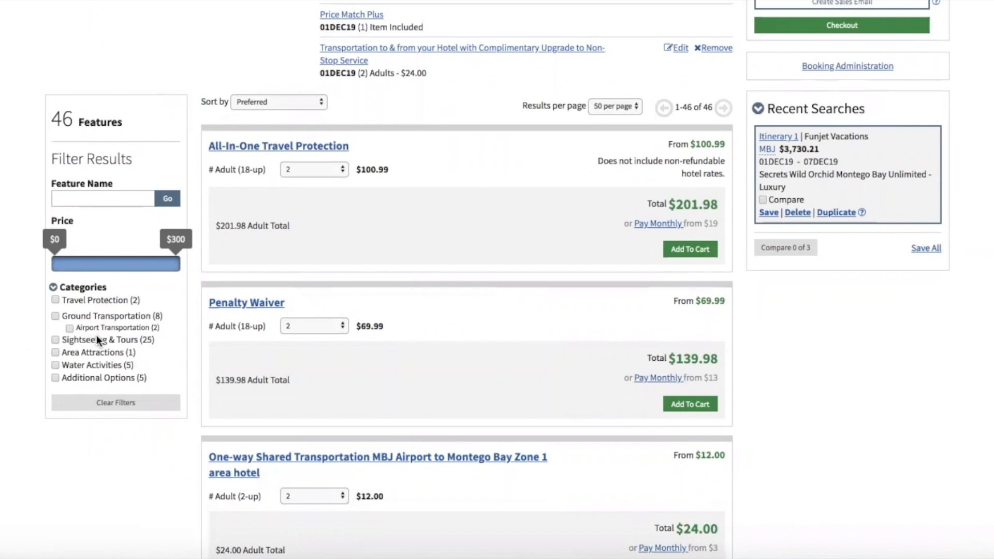
Filter features by the name 'dunns' and choose Cool Runnings Dunns River Day Cruise.
{"action": "left_click", "coordinate": [70, 194]}
{"action": "type", "text": "dunns"}
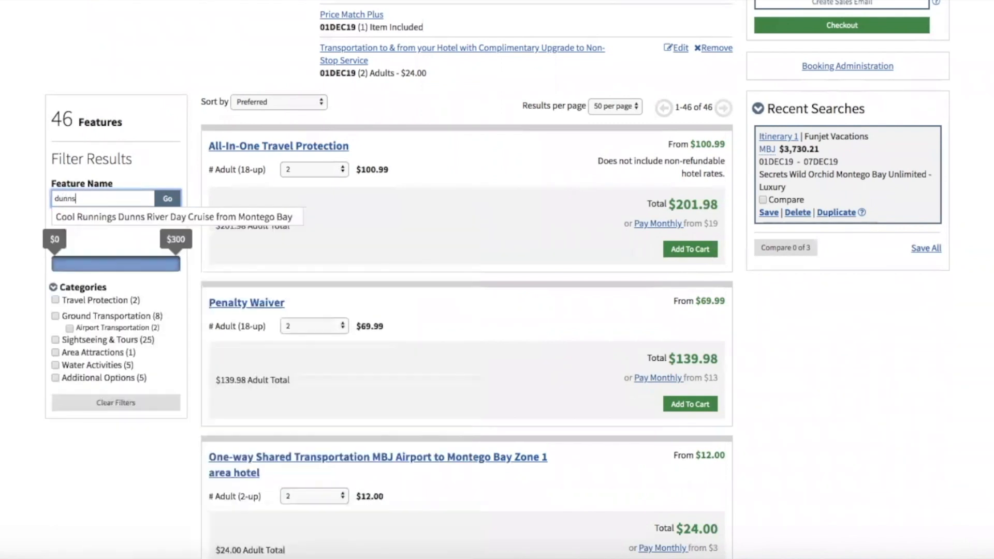
{"action": "left_click", "coordinate": [89, 217]}
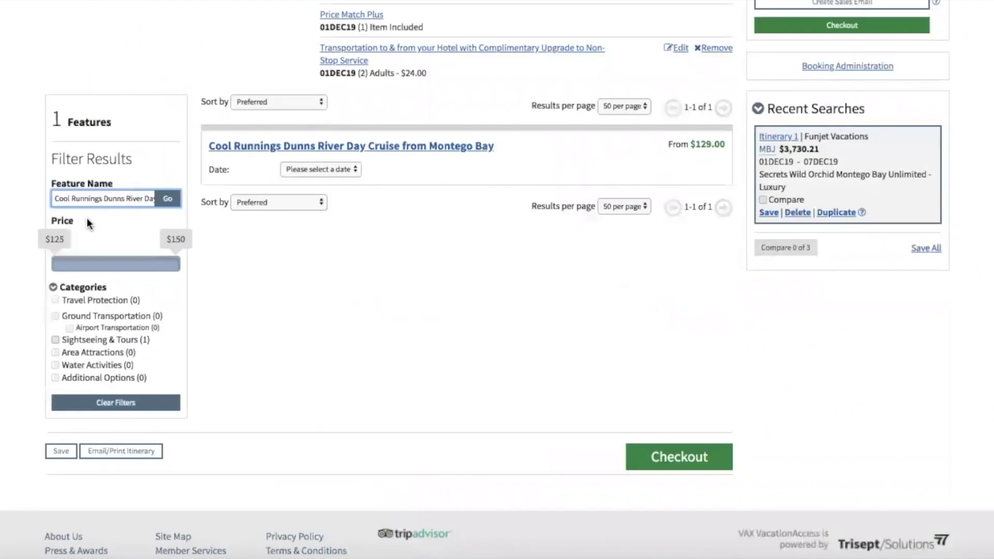
Review the cruise's details, expanding Highlights and Policy Information, then close them.
{"action": "left_click", "coordinate": [448, 145]}
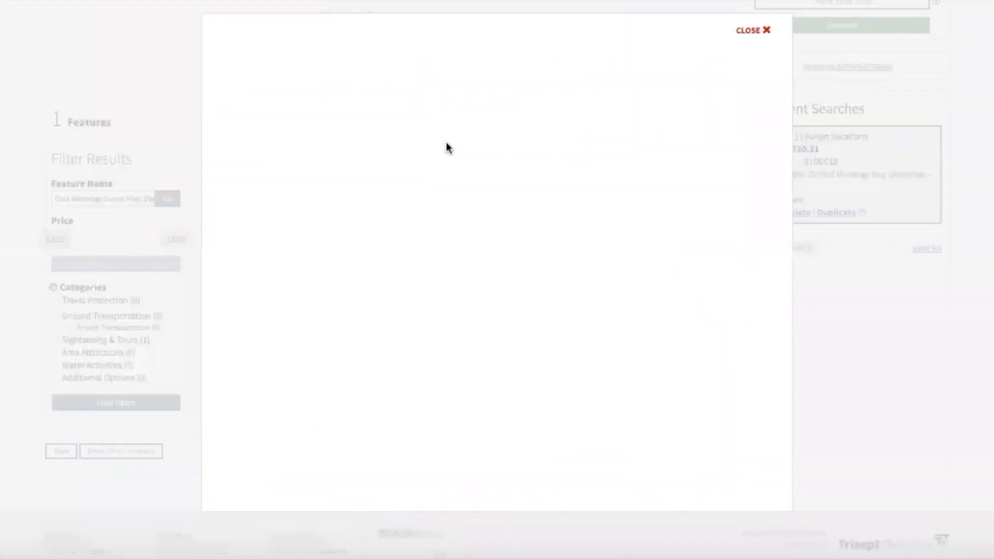
{"action": "scroll", "coordinate": [585, 169], "scroll_direction": "down", "scroll_amount": 2}
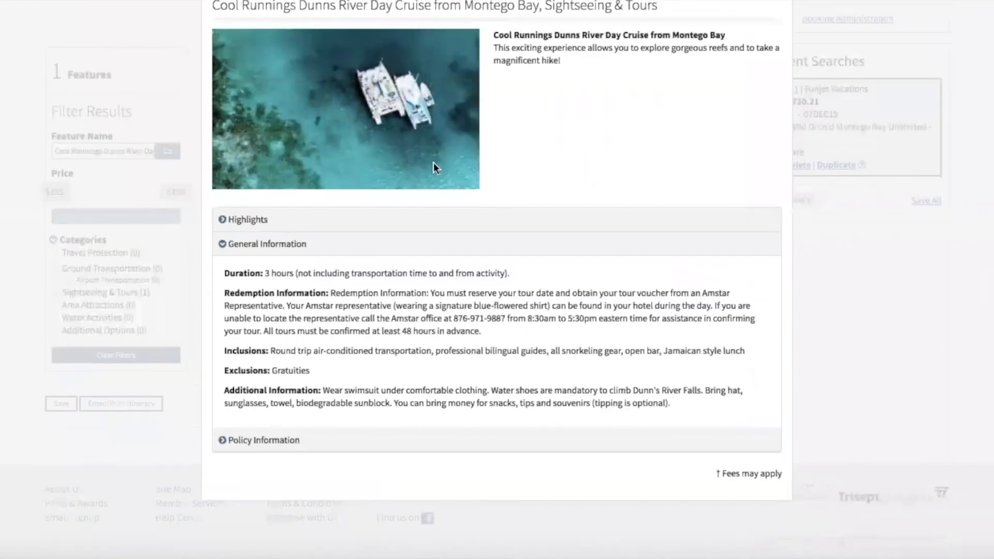
{"action": "left_click", "coordinate": [242, 223]}
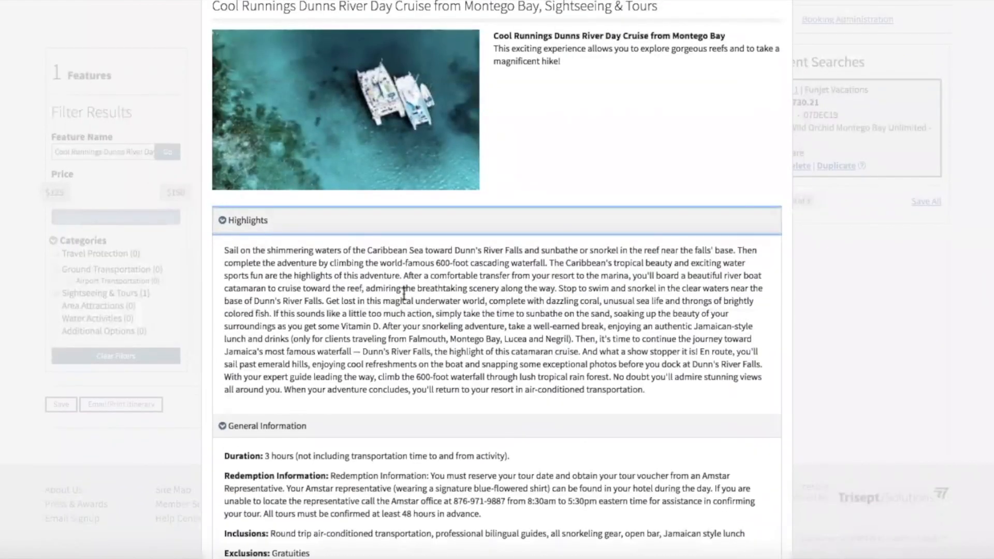
{"action": "scroll", "coordinate": [405, 300], "scroll_direction": "down", "scroll_amount": 3}
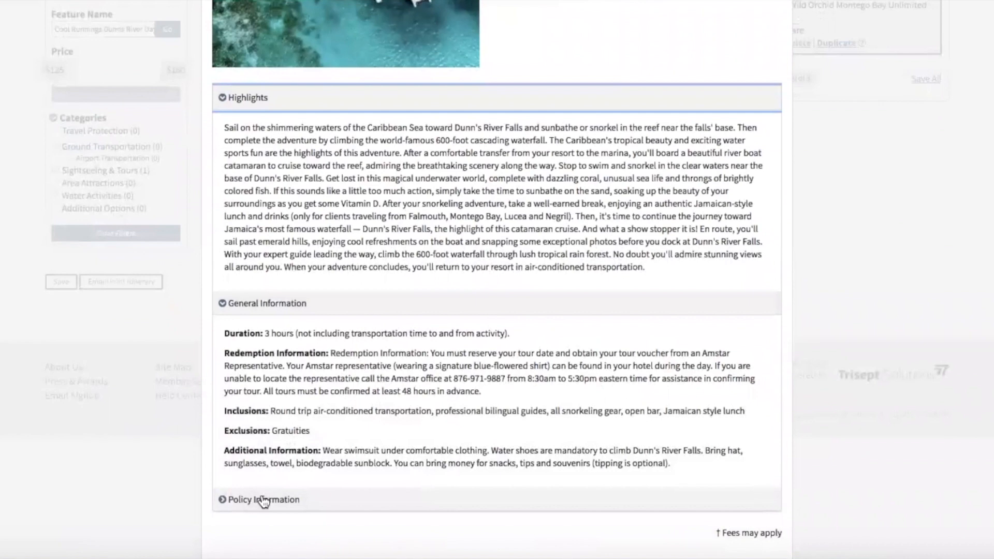
{"action": "left_click", "coordinate": [260, 505]}
{"action": "scroll", "coordinate": [261, 509], "scroll_direction": "down", "scroll_amount": 2}
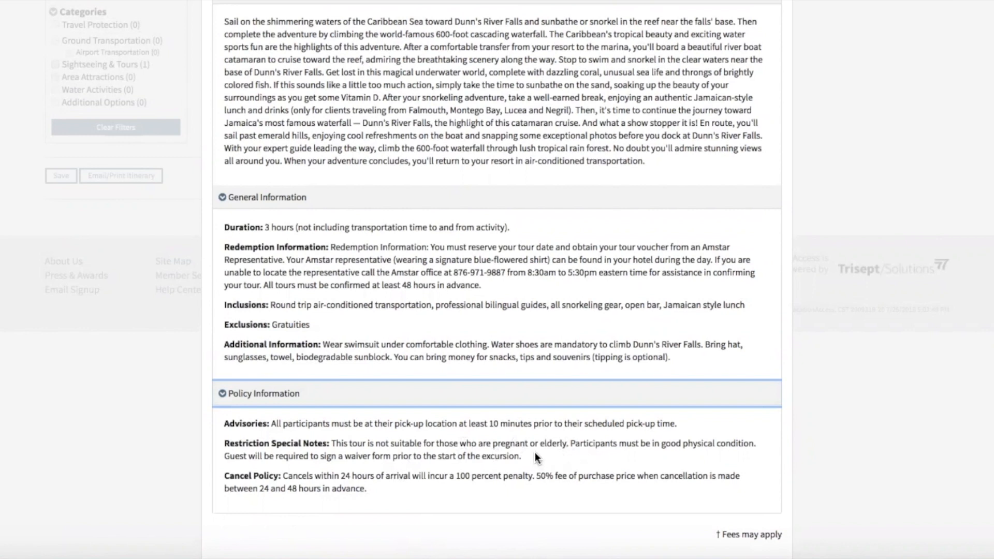
{"action": "scroll", "coordinate": [535, 452], "scroll_direction": "up", "scroll_amount": 10}
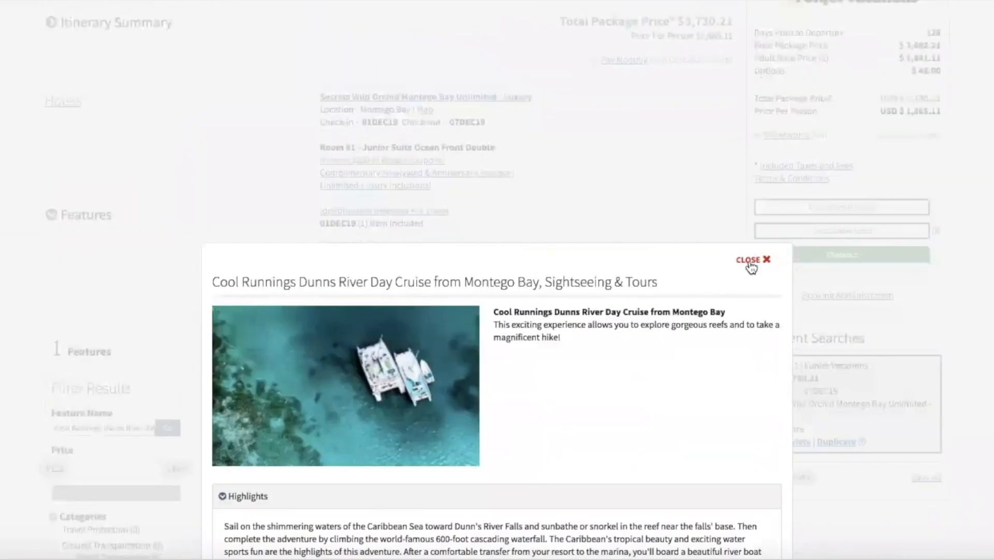
{"action": "left_click", "coordinate": [748, 260]}
{"action": "scroll", "coordinate": [126, 342], "scroll_direction": "down", "scroll_amount": 5}
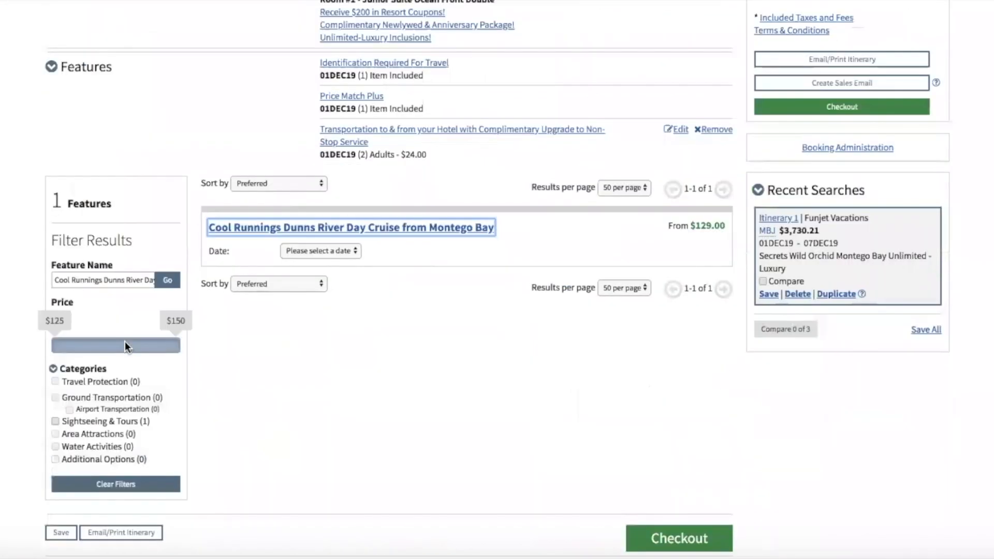
Clear all feature filters and show only the five Additional Options features.
{"action": "left_click", "coordinate": [116, 367]}
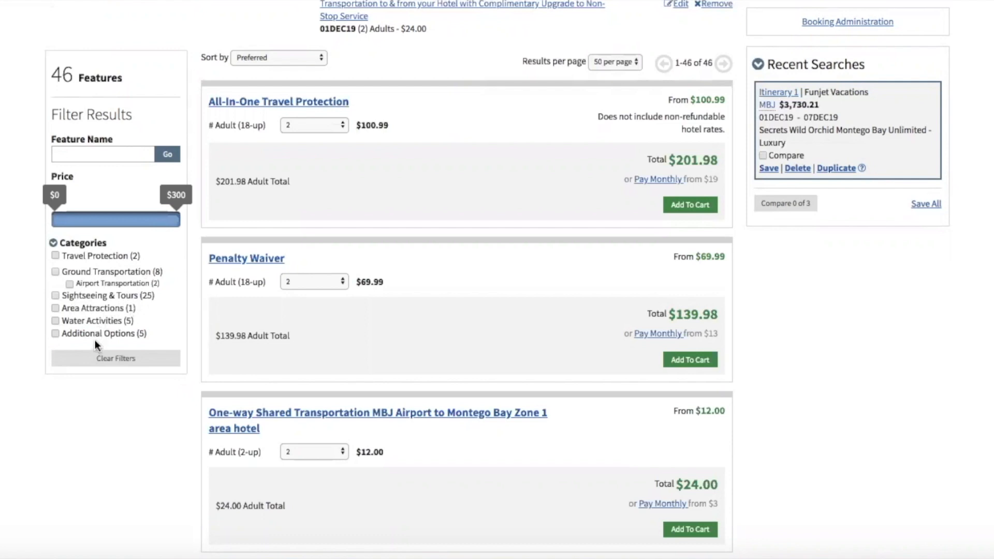
{"action": "left_click", "coordinate": [55, 335]}
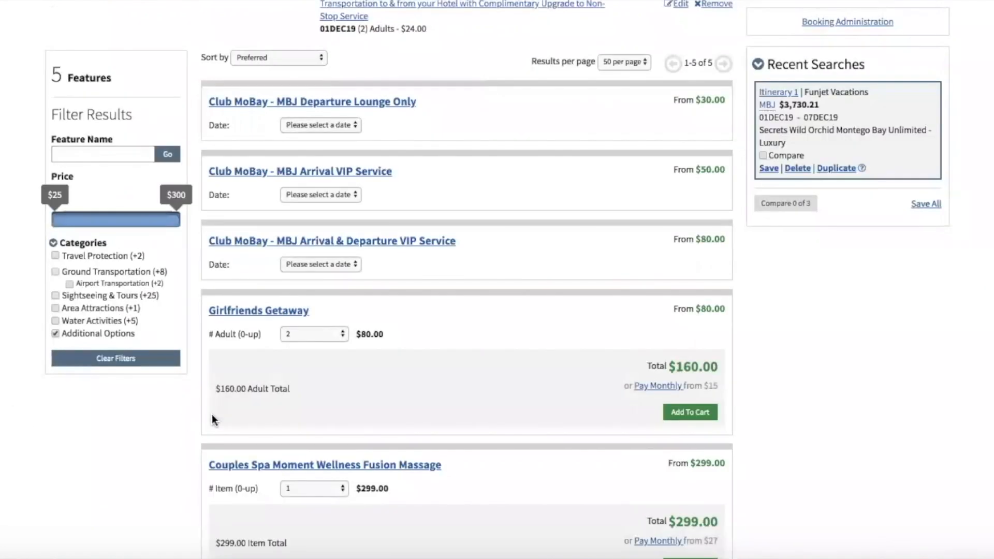
{"action": "scroll", "coordinate": [212, 414], "scroll_direction": "up", "scroll_amount": 1}
{"action": "scroll", "coordinate": [212, 414], "scroll_direction": "down", "scroll_amount": 1}
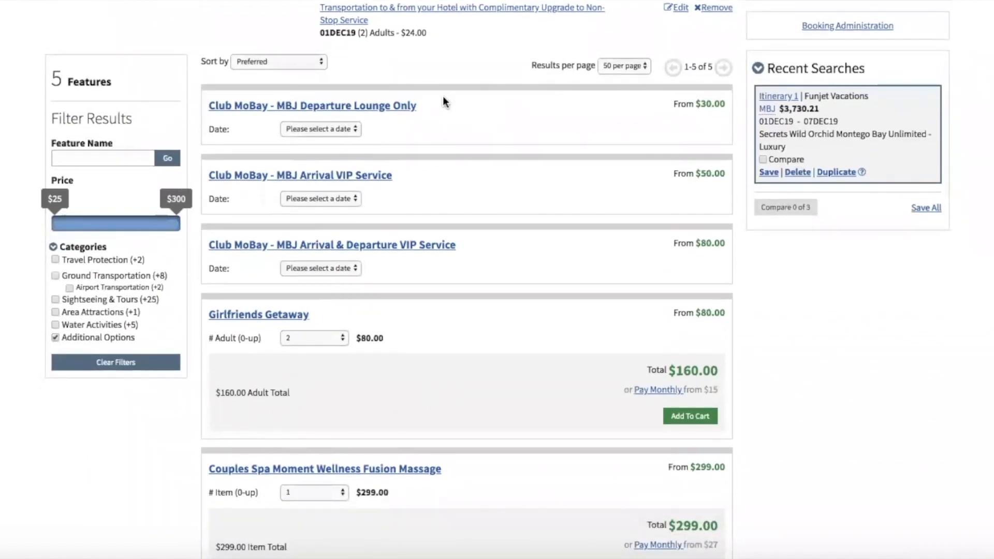
{"action": "scroll", "coordinate": [377, 499], "scroll_direction": "down", "scroll_amount": 5}
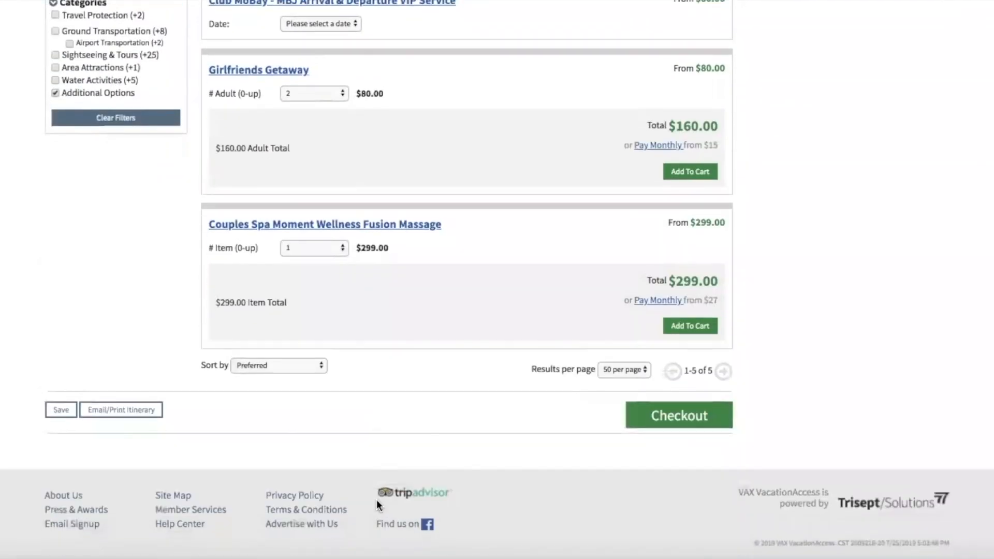
{"action": "scroll", "coordinate": [377, 499], "scroll_direction": "up", "scroll_amount": 8}
{"action": "scroll", "coordinate": [377, 501], "scroll_direction": "down", "scroll_amount": 5}
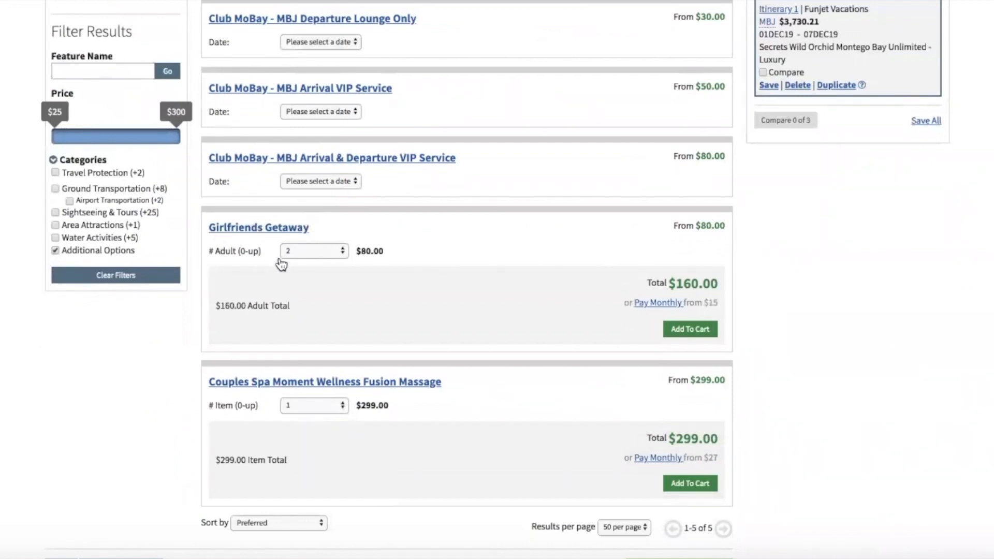
Review the Girlfriends Getaway details with its highlights expanded, then close them.
{"action": "left_click", "coordinate": [264, 229]}
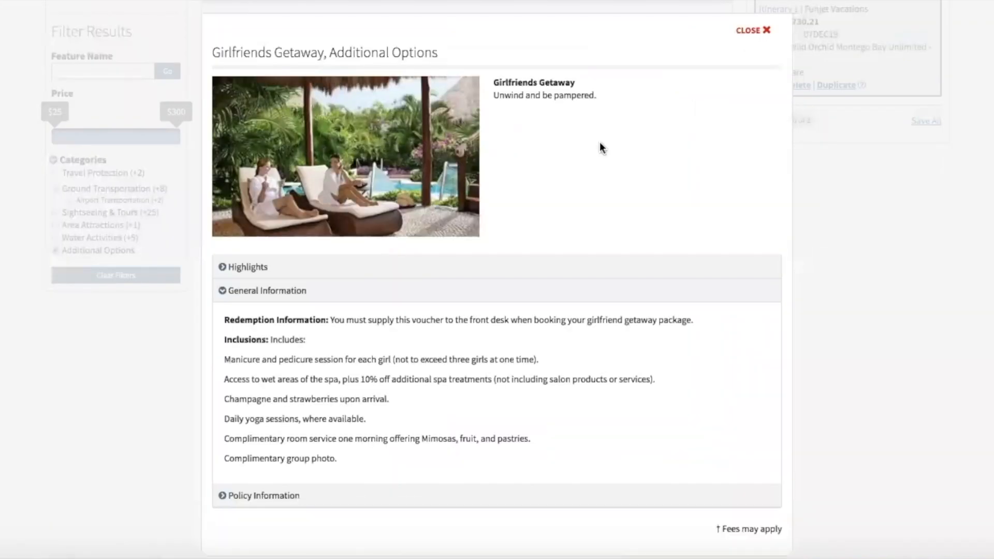
{"action": "scroll", "coordinate": [600, 143], "scroll_direction": "down", "scroll_amount": 1}
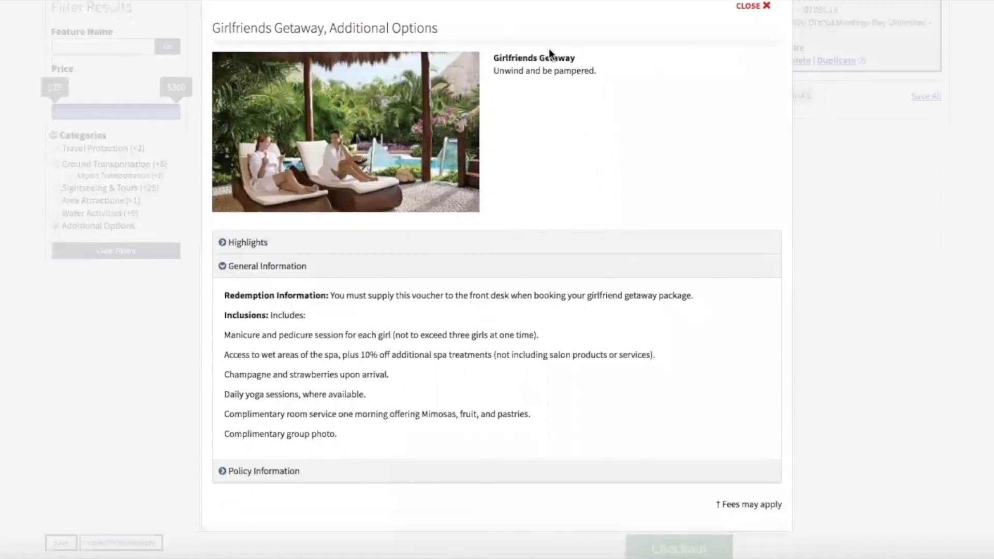
{"action": "left_click", "coordinate": [234, 243]}
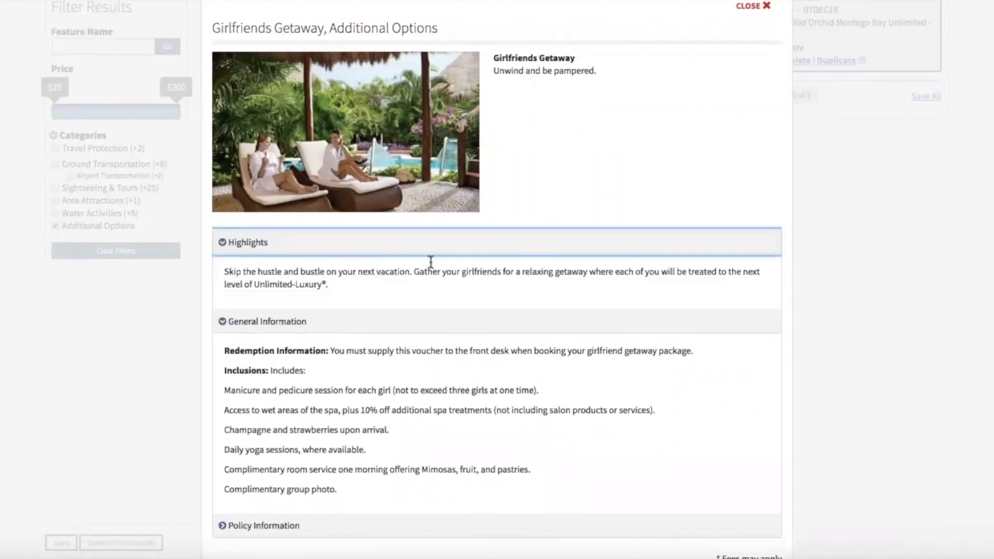
{"action": "scroll", "coordinate": [440, 267], "scroll_direction": "down", "scroll_amount": 1}
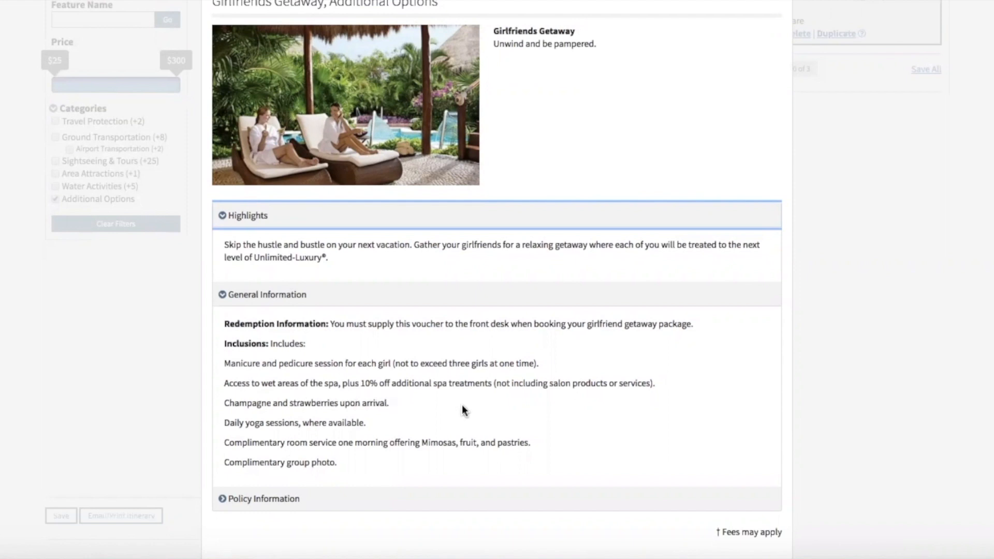
{"action": "scroll", "coordinate": [462, 405], "scroll_direction": "down", "scroll_amount": 1}
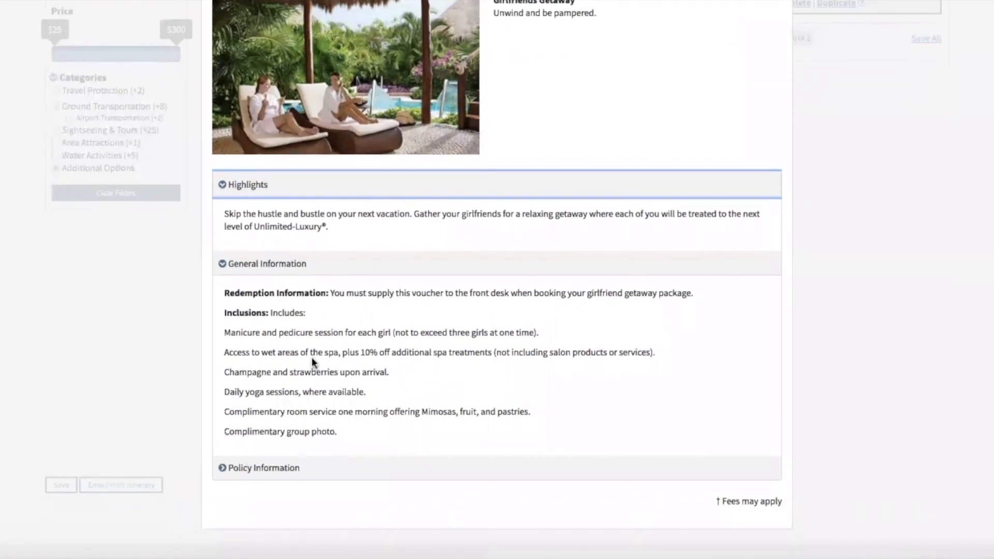
{"action": "scroll", "coordinate": [315, 383], "scroll_direction": "down", "scroll_amount": 2}
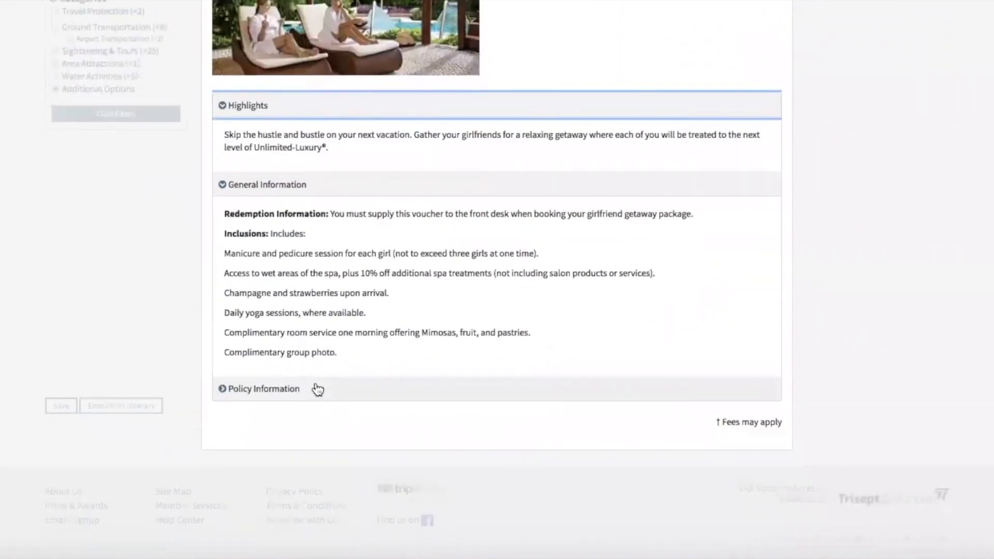
{"action": "scroll", "coordinate": [528, 406], "scroll_direction": "up", "scroll_amount": 10}
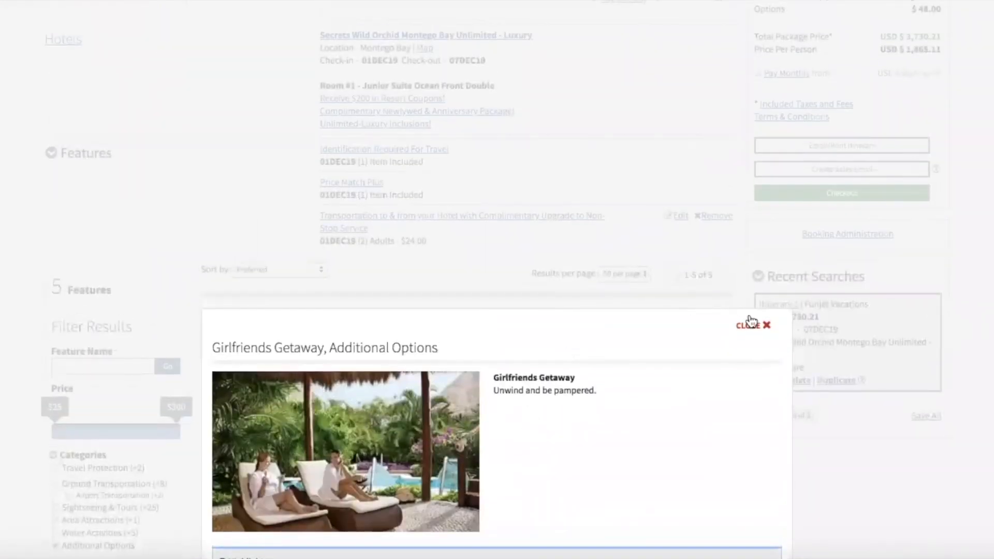
{"action": "left_click", "coordinate": [751, 326]}
{"action": "scroll", "coordinate": [492, 236], "scroll_direction": "down", "scroll_amount": 3}
{"action": "scroll", "coordinate": [491, 238], "scroll_direction": "down", "scroll_amount": 1}
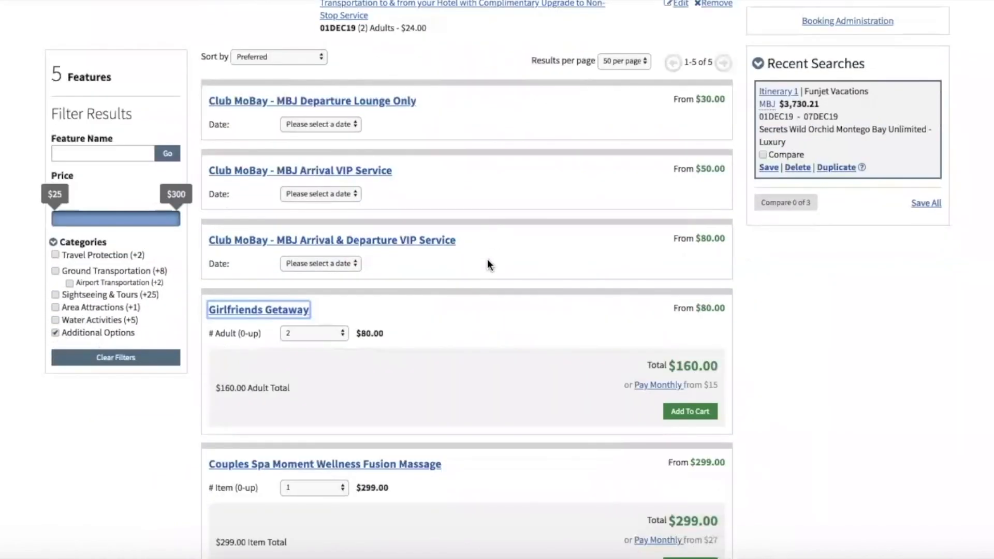
Remove the Additional Options filter so all 46 features list again, back to the itinerary summary.
{"action": "left_click", "coordinate": [478, 300]}
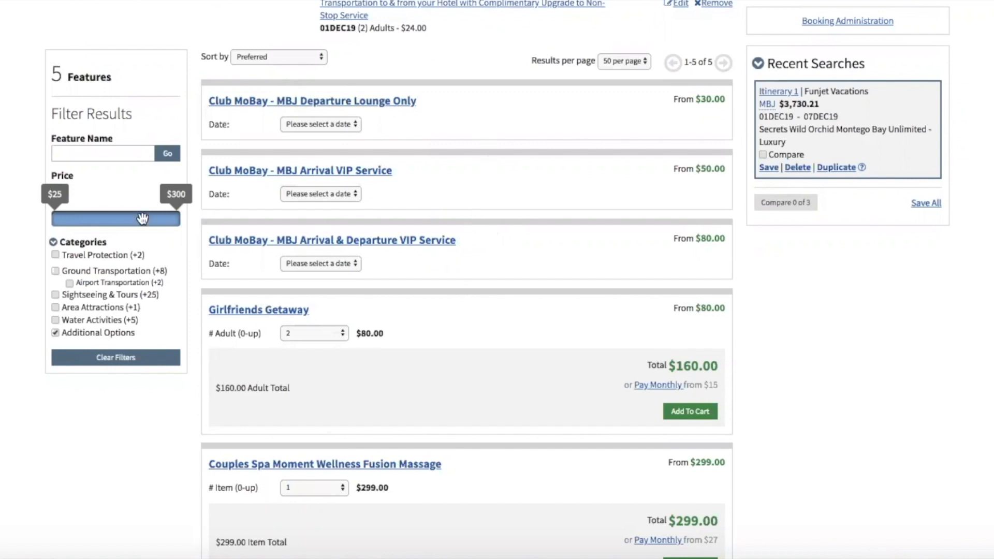
{"action": "left_click", "coordinate": [55, 333]}
{"action": "scroll", "coordinate": [439, 399], "scroll_direction": "up", "scroll_amount": 2}
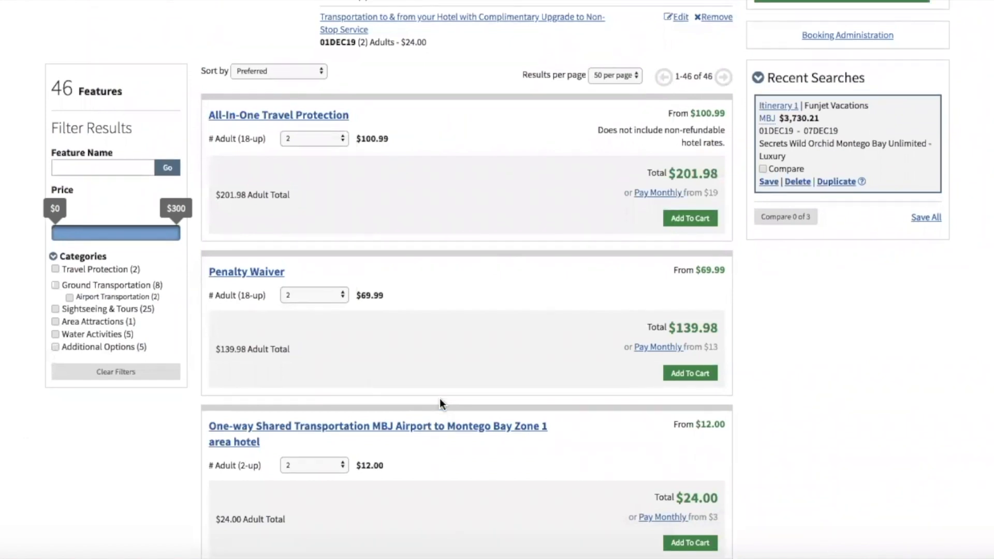
{"action": "scroll", "coordinate": [439, 404], "scroll_direction": "up", "scroll_amount": 3}
{"action": "scroll", "coordinate": [439, 404], "scroll_direction": "down", "scroll_amount": 3}
{"action": "scroll", "coordinate": [440, 399], "scroll_direction": "up", "scroll_amount": 4}
{"action": "scroll", "coordinate": [440, 399], "scroll_direction": "up", "scroll_amount": 9}
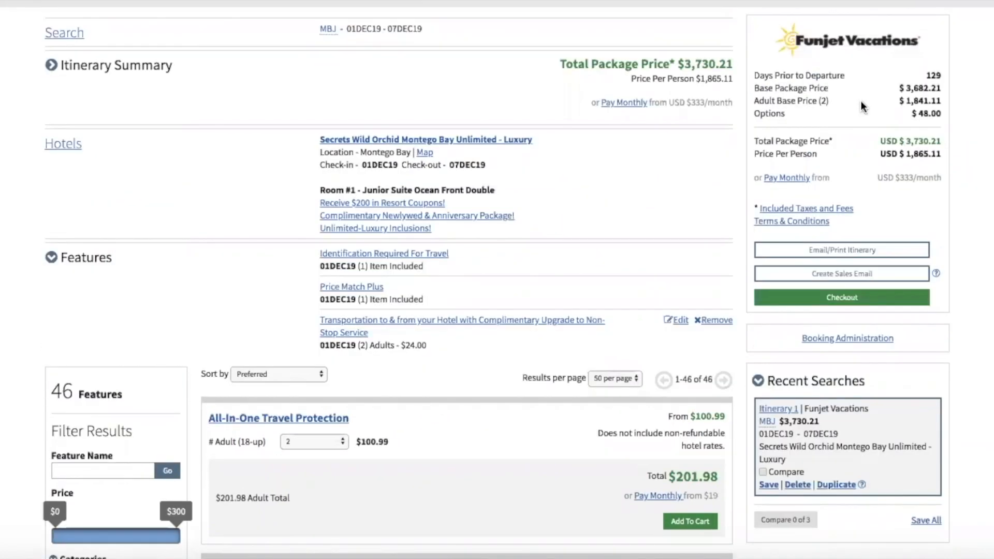
{"action": "left_click", "coordinate": [783, 179]}
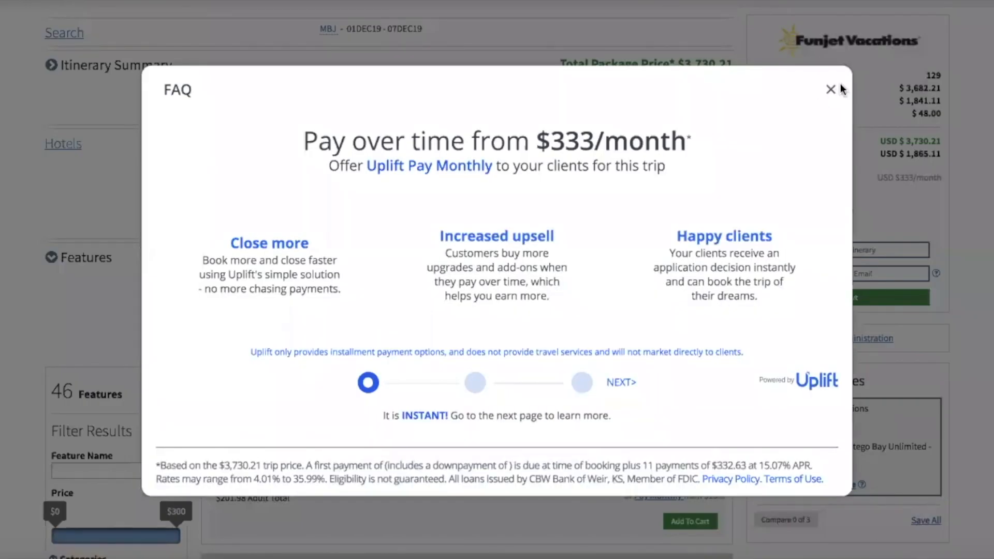
{"action": "left_click", "coordinate": [831, 91]}
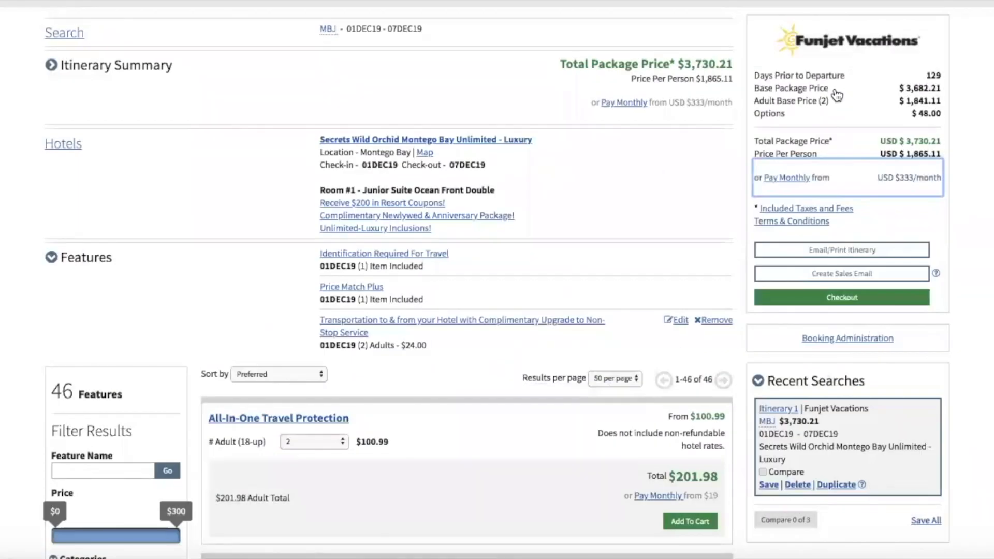
{"action": "left_click", "coordinate": [771, 209]}
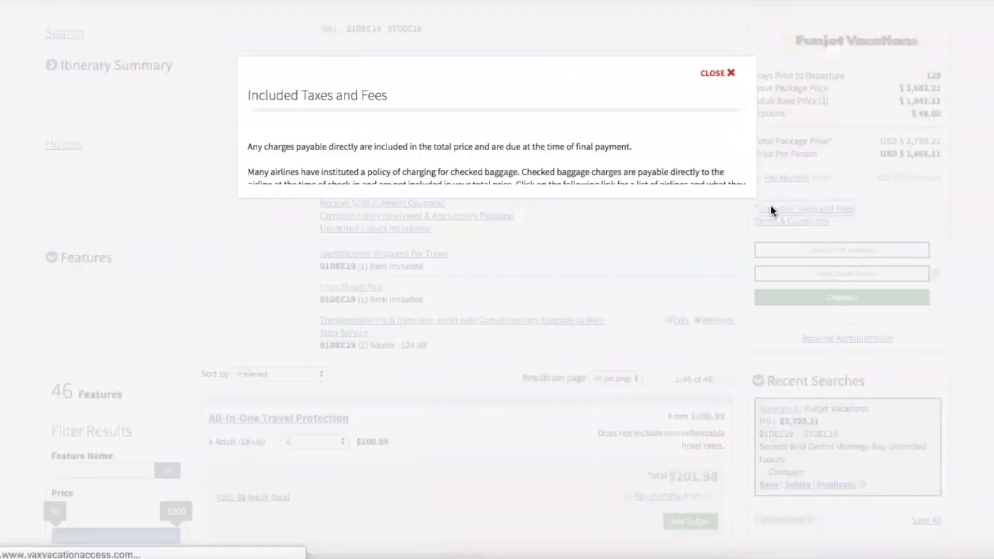
{"action": "scroll", "coordinate": [680, 143], "scroll_direction": "down", "scroll_amount": 5}
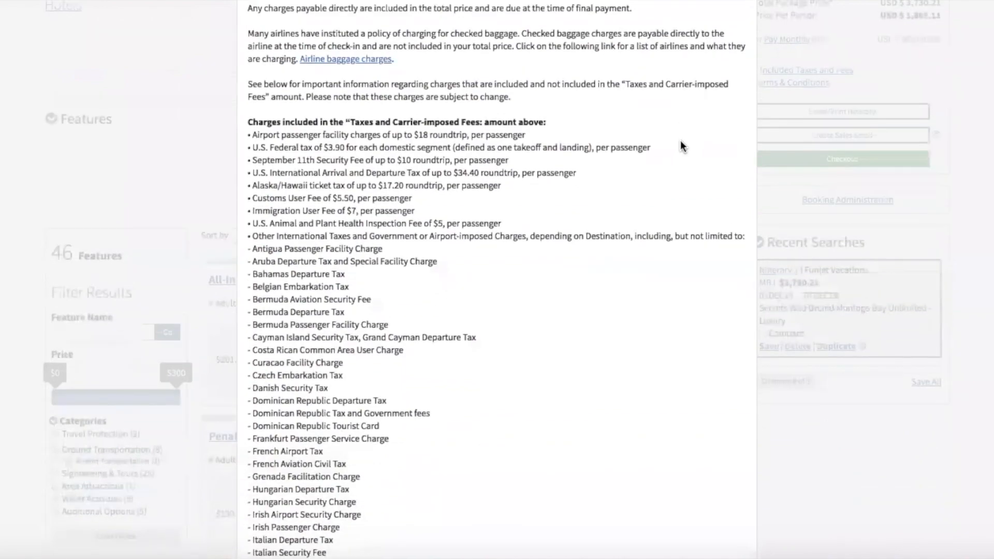
{"action": "scroll", "coordinate": [680, 141], "scroll_direction": "up", "scroll_amount": 5}
{"action": "left_click", "coordinate": [727, 154]}
{"action": "scroll", "coordinate": [755, 172], "scroll_direction": "down", "scroll_amount": 2}
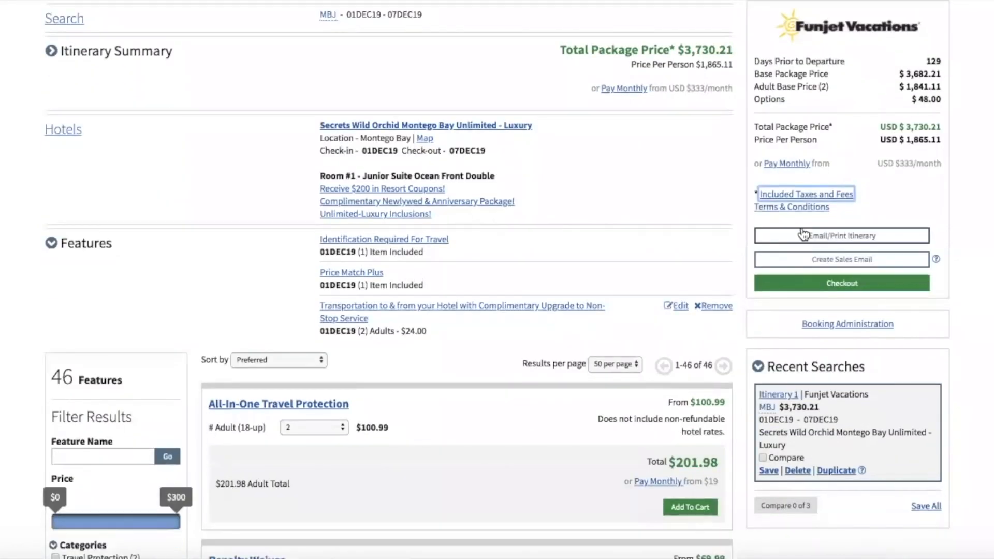
{"action": "left_click", "coordinate": [778, 206]}
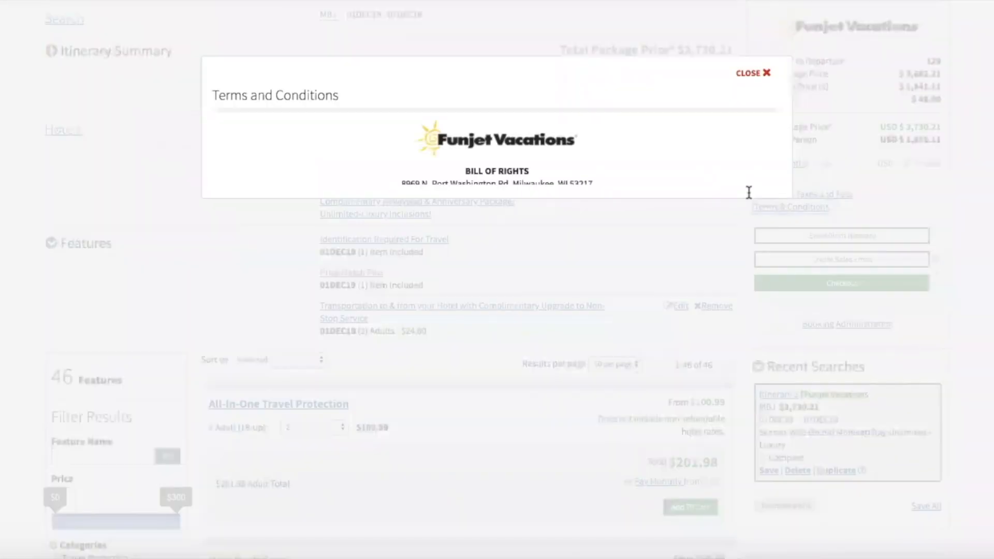
{"action": "scroll", "coordinate": [748, 194], "scroll_direction": "down", "scroll_amount": 10}
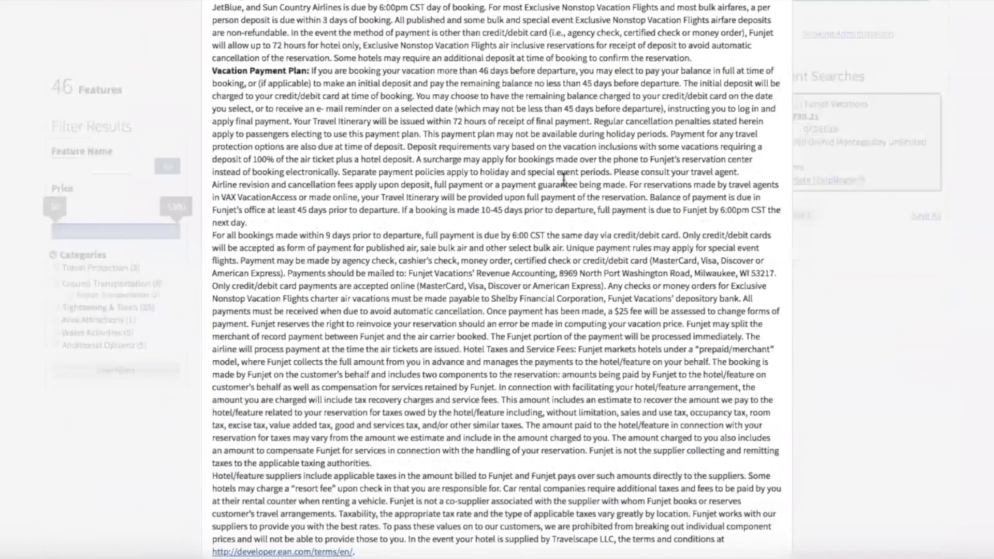
{"action": "scroll", "coordinate": [563, 180], "scroll_direction": "down", "scroll_amount": 15}
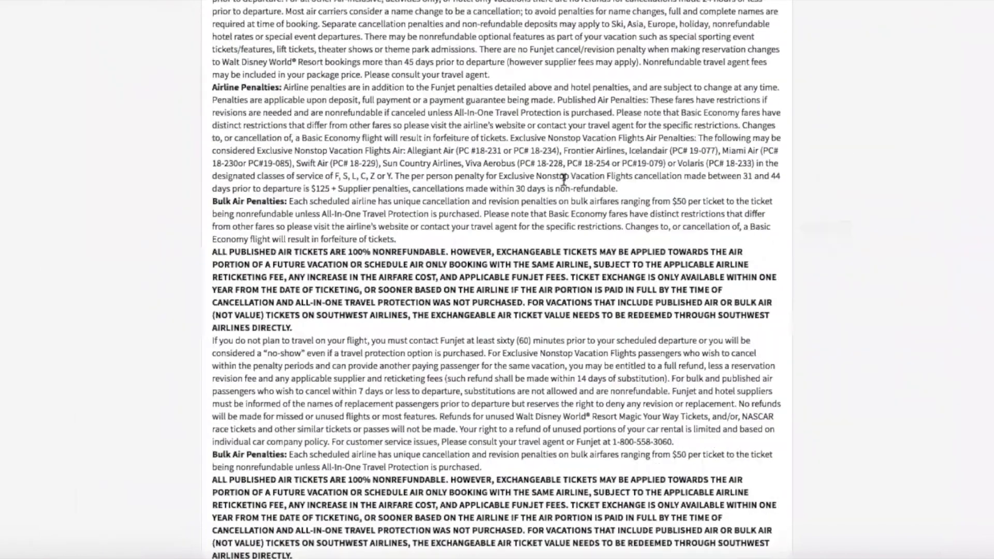
{"action": "scroll", "coordinate": [563, 178], "scroll_direction": "down", "scroll_amount": 20}
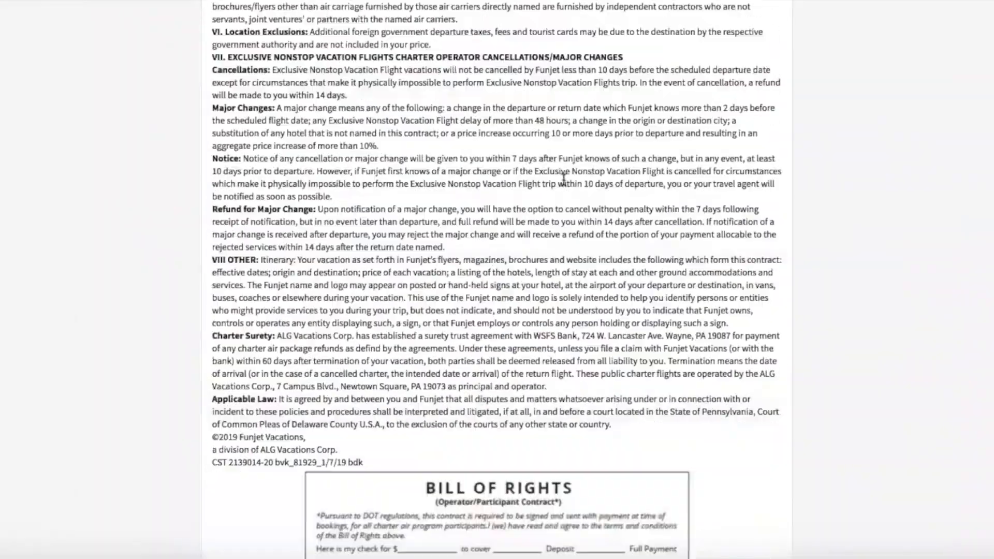
{"action": "scroll", "coordinate": [563, 178], "scroll_direction": "down", "scroll_amount": 5}
{"action": "scroll", "coordinate": [563, 178], "scroll_direction": "up", "scroll_amount": 10}
{"action": "scroll", "coordinate": [563, 178], "scroll_direction": "up", "scroll_amount": 20}
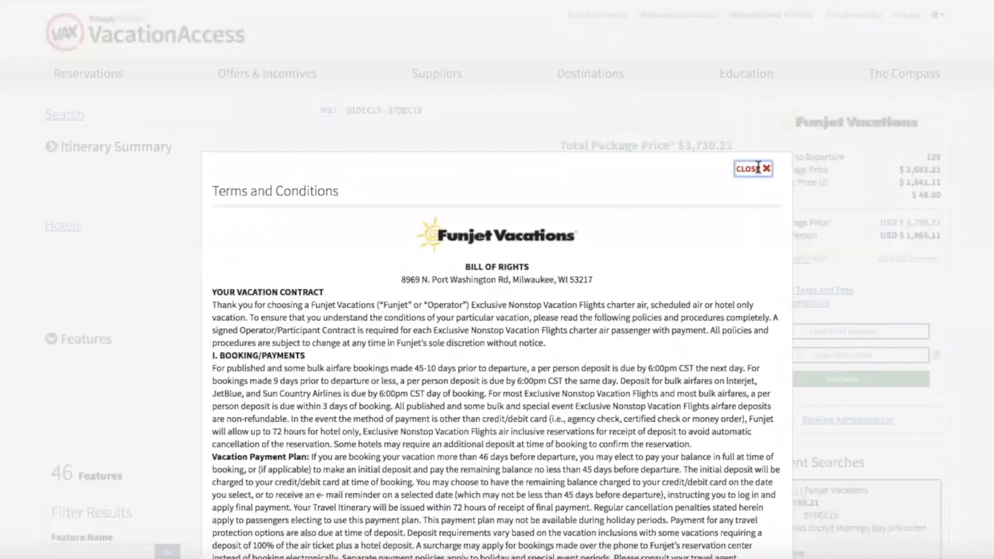
{"action": "left_click", "coordinate": [753, 169]}
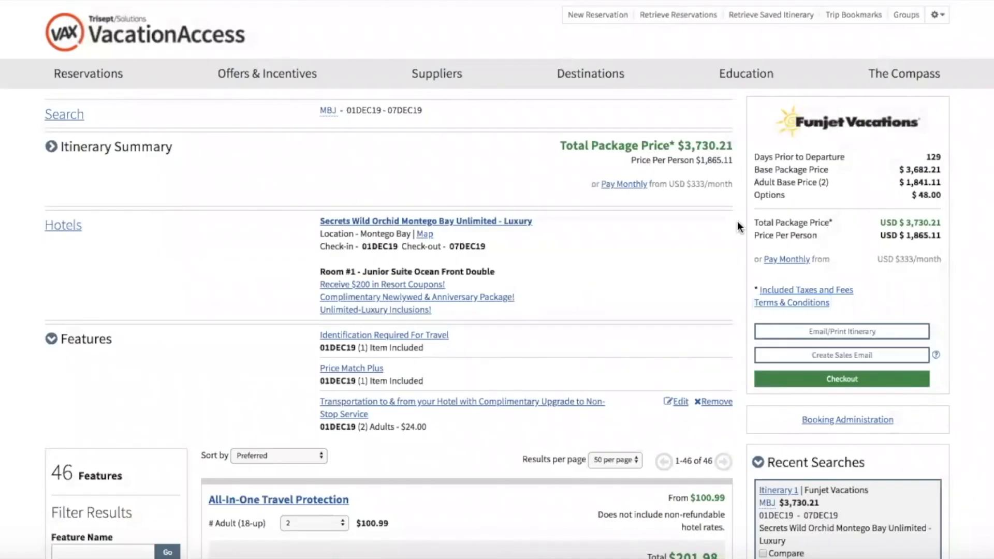
{"action": "scroll", "coordinate": [737, 227], "scroll_direction": "down", "scroll_amount": 3}
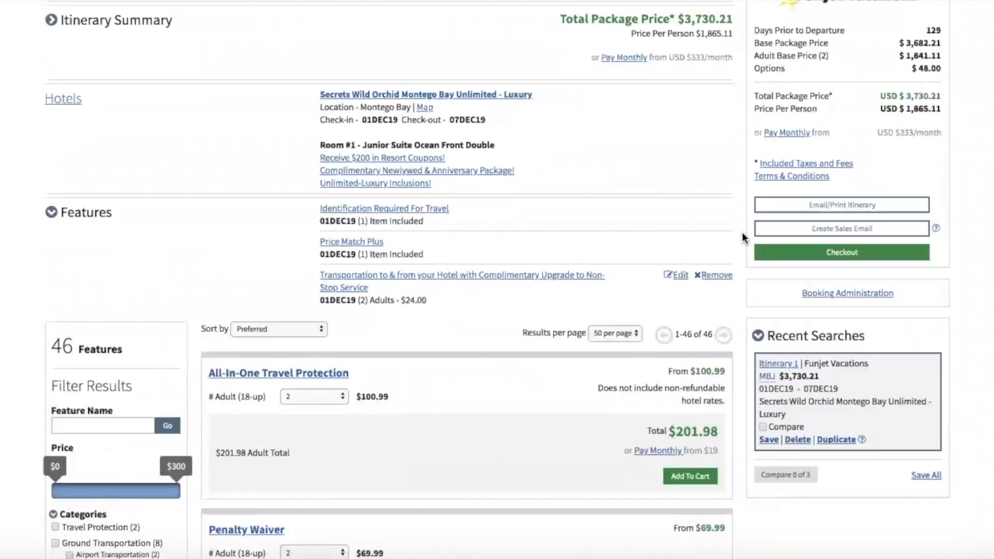
{"action": "left_click", "coordinate": [851, 206]}
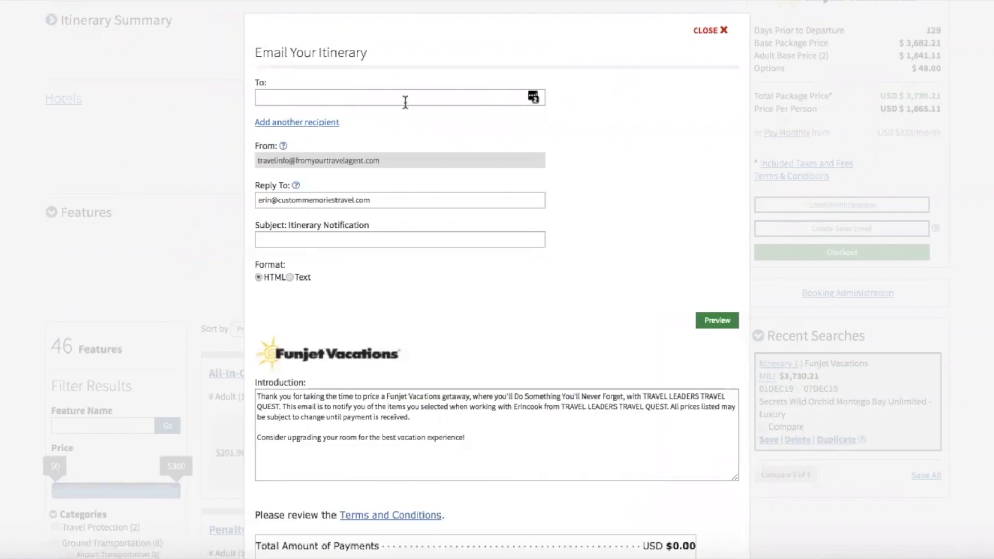
{"action": "scroll", "coordinate": [404, 100], "scroll_direction": "down", "scroll_amount": 2}
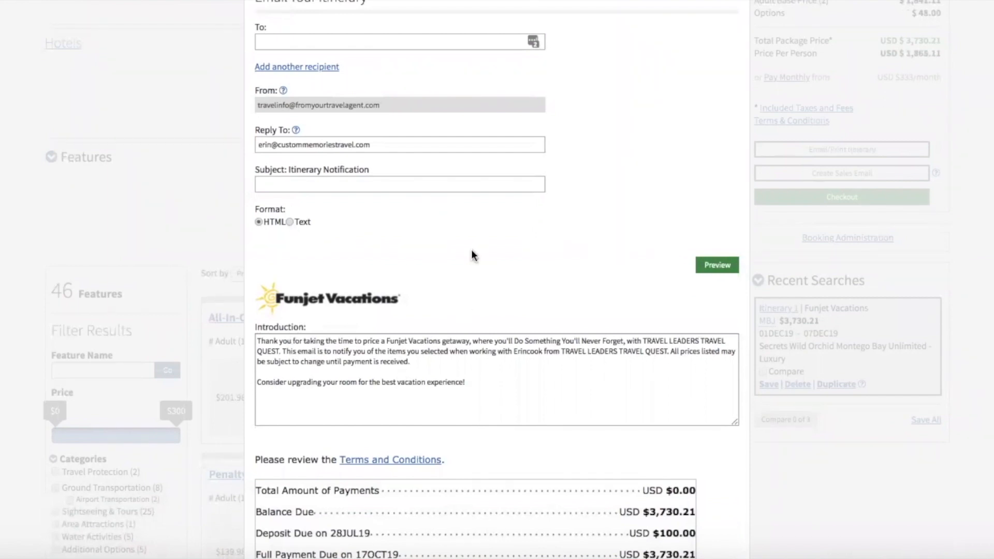
{"action": "scroll", "coordinate": [471, 251], "scroll_direction": "down", "scroll_amount": 2}
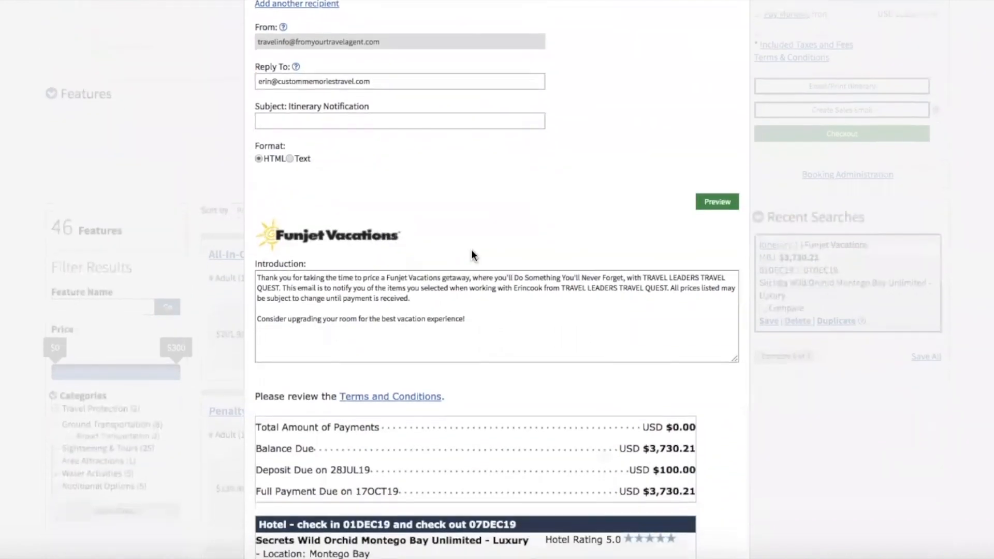
{"action": "scroll", "coordinate": [472, 254], "scroll_direction": "down", "scroll_amount": 3}
{"action": "scroll", "coordinate": [471, 250], "scroll_direction": "down", "scroll_amount": 10}
{"action": "scroll", "coordinate": [471, 250], "scroll_direction": "down", "scroll_amount": 4}
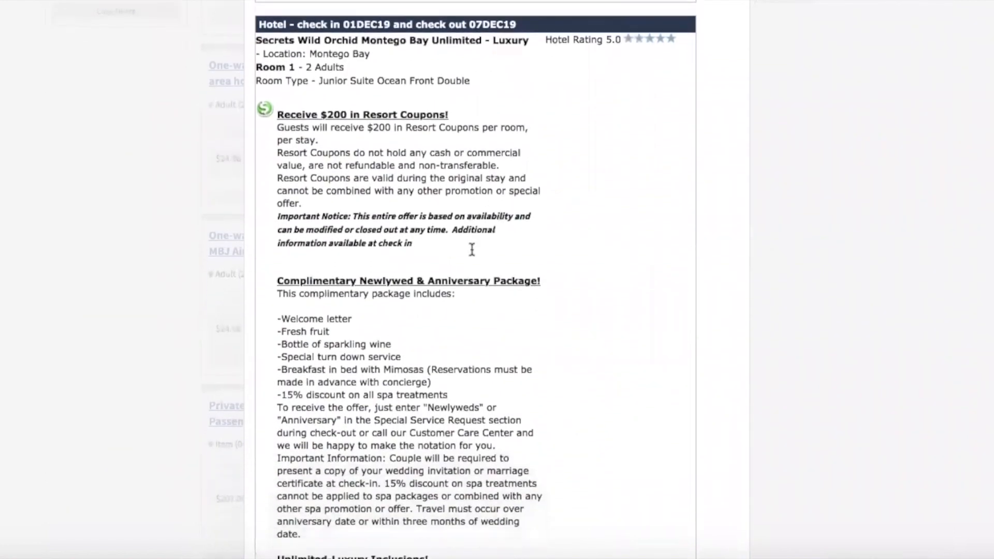
{"action": "scroll", "coordinate": [471, 250], "scroll_direction": "up", "scroll_amount": 18}
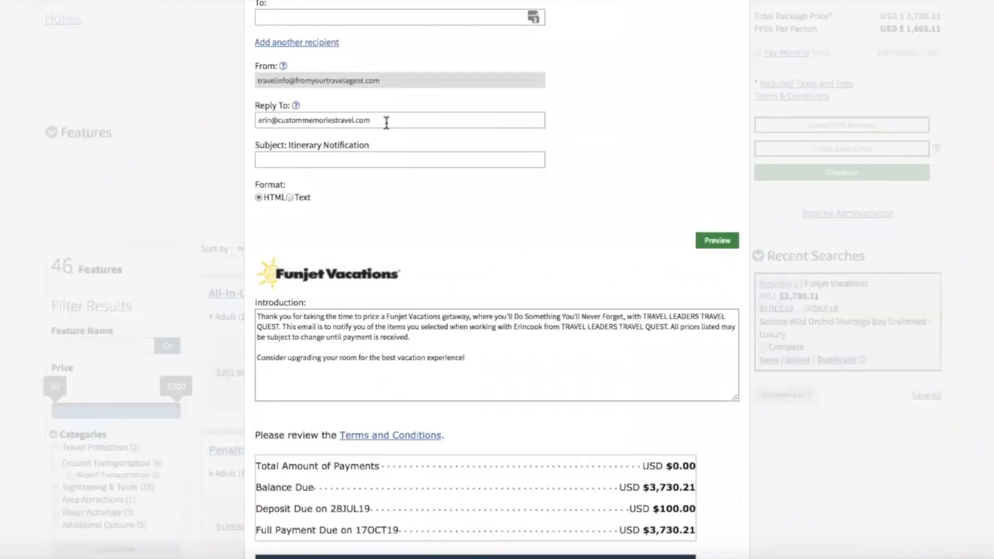
{"action": "scroll", "coordinate": [386, 123], "scroll_direction": "down", "scroll_amount": 12}
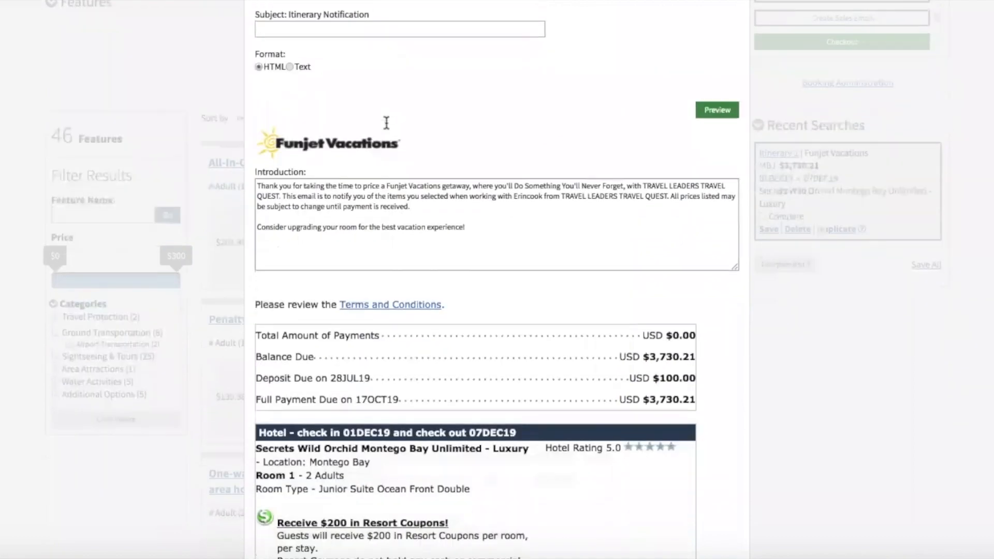
{"action": "scroll", "coordinate": [386, 122], "scroll_direction": "down", "scroll_amount": 20}
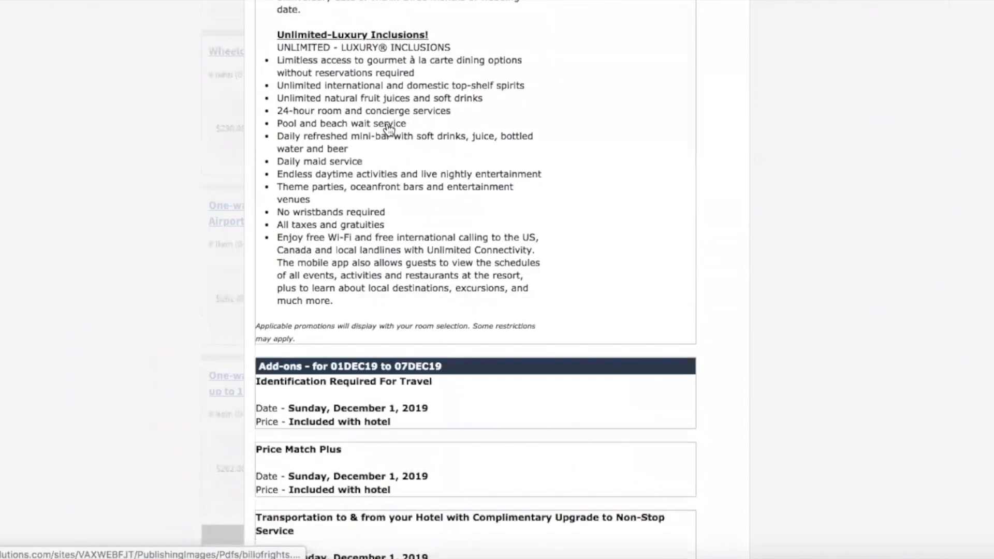
{"action": "scroll", "coordinate": [389, 130], "scroll_direction": "down", "scroll_amount": 14}
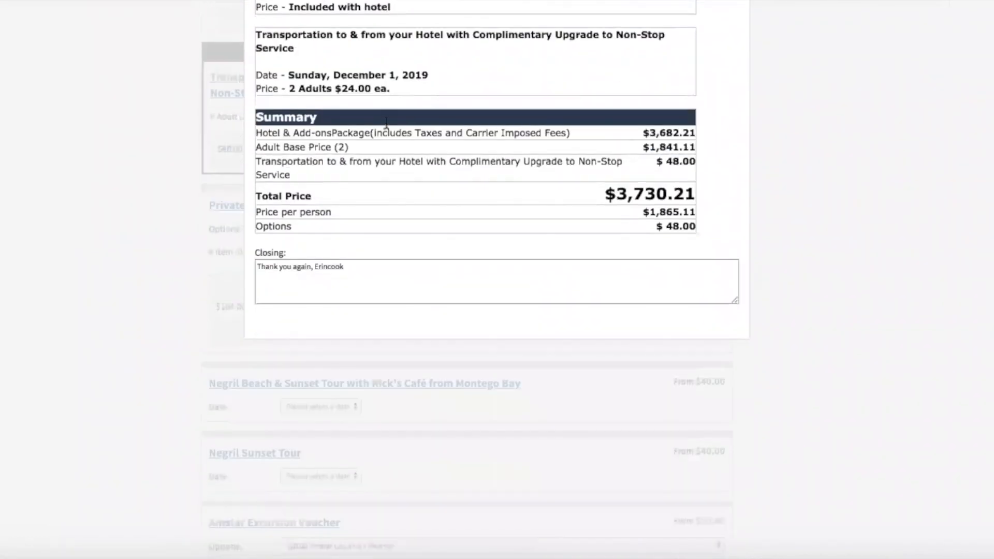
{"action": "scroll", "coordinate": [386, 125], "scroll_direction": "up", "scroll_amount": 11}
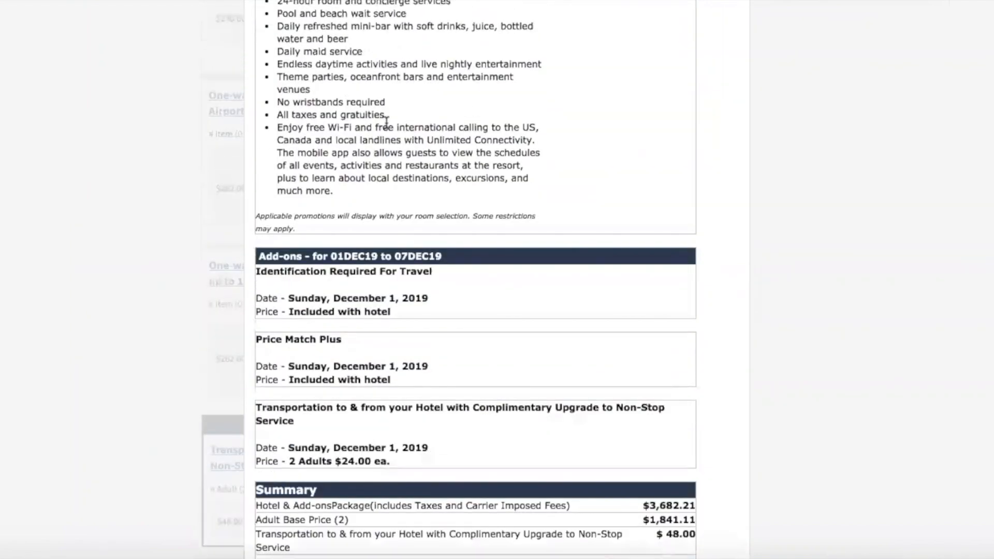
{"action": "scroll", "coordinate": [386, 122], "scroll_direction": "down", "scroll_amount": 1}
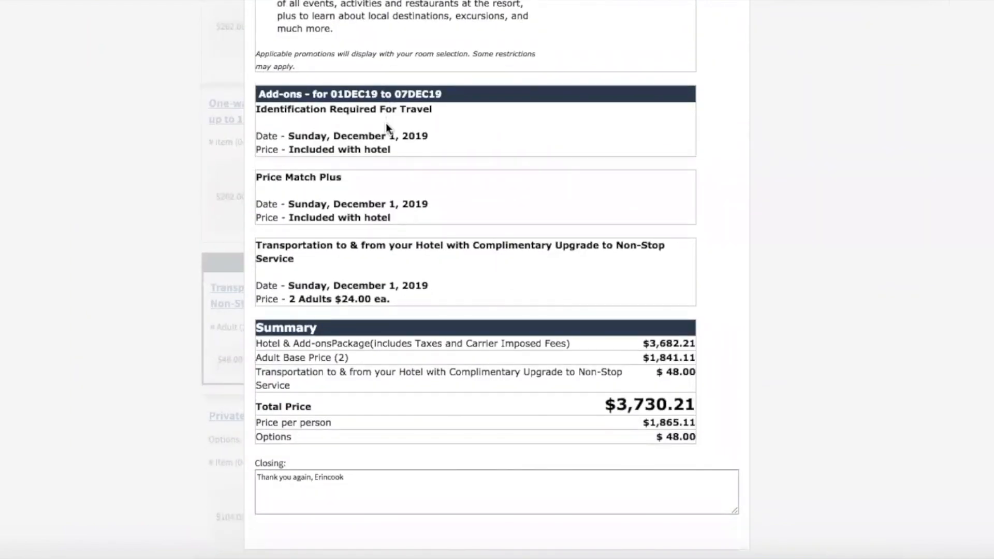
{"action": "scroll", "coordinate": [386, 122], "scroll_direction": "up", "scroll_amount": 20}
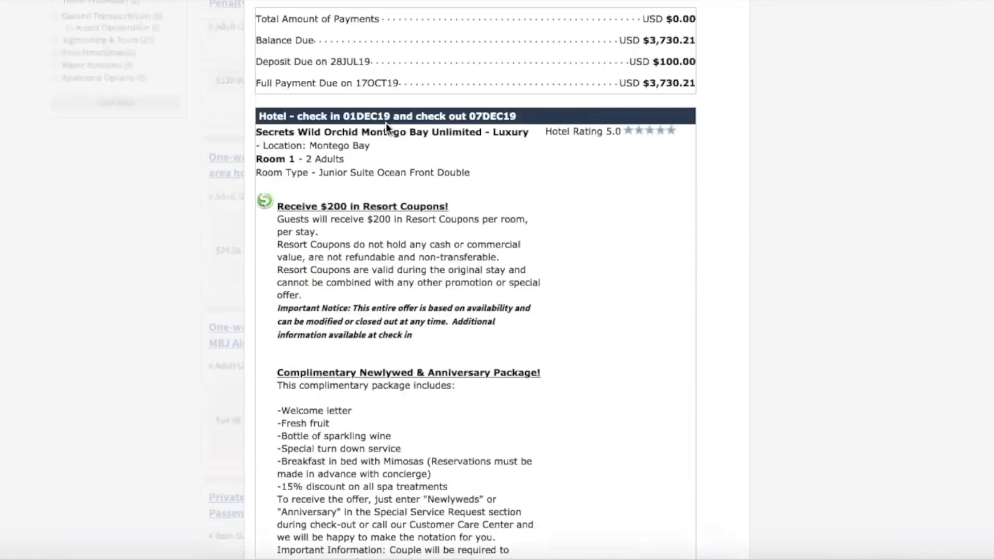
{"action": "scroll", "coordinate": [386, 122], "scroll_direction": "up", "scroll_amount": 5}
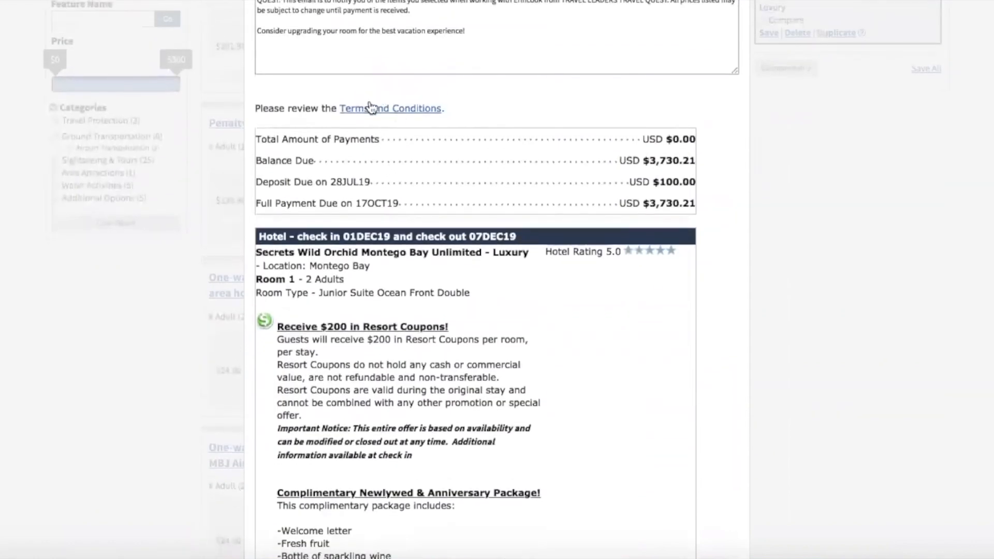
{"action": "scroll", "coordinate": [482, 169], "scroll_direction": "down", "scroll_amount": 14}
{"action": "scroll", "coordinate": [483, 168], "scroll_direction": "down", "scroll_amount": 20}
{"action": "scroll", "coordinate": [482, 169], "scroll_direction": "down", "scroll_amount": 4}
{"action": "scroll", "coordinate": [482, 173], "scroll_direction": "up", "scroll_amount": 1}
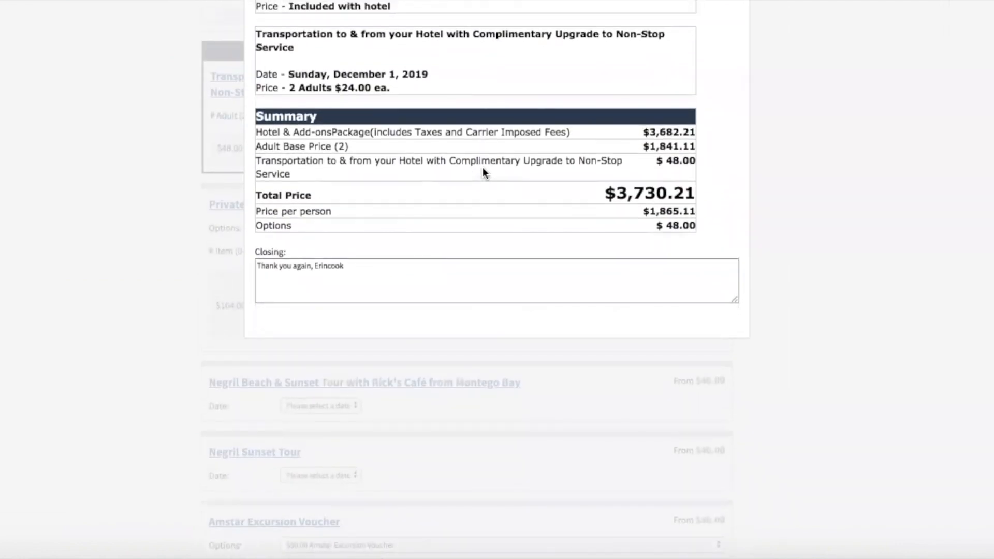
{"action": "scroll", "coordinate": [483, 173], "scroll_direction": "up", "scroll_amount": 1}
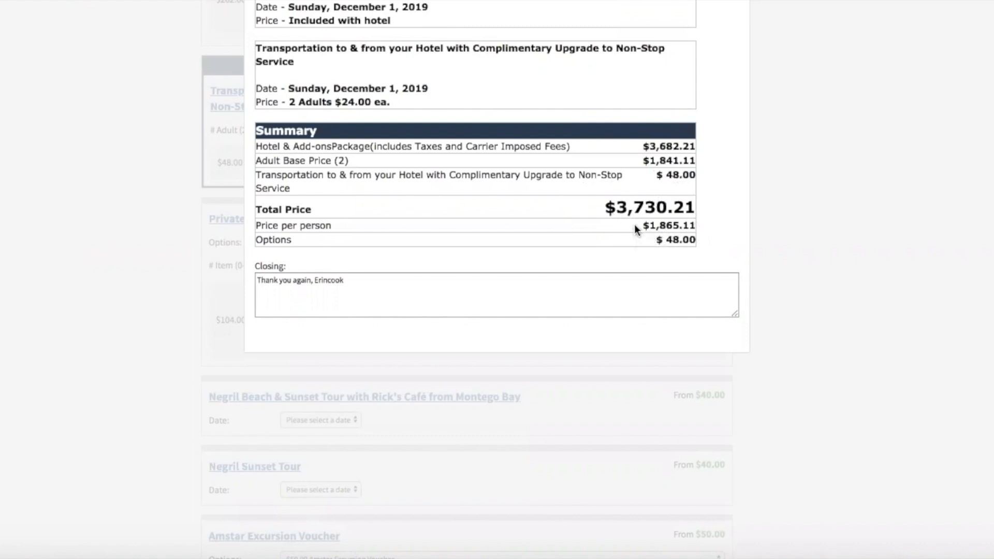
{"action": "scroll", "coordinate": [635, 225], "scroll_direction": "up", "scroll_amount": 3}
{"action": "scroll", "coordinate": [635, 224], "scroll_direction": "up", "scroll_amount": 15}
{"action": "scroll", "coordinate": [634, 225], "scroll_direction": "up", "scroll_amount": 15}
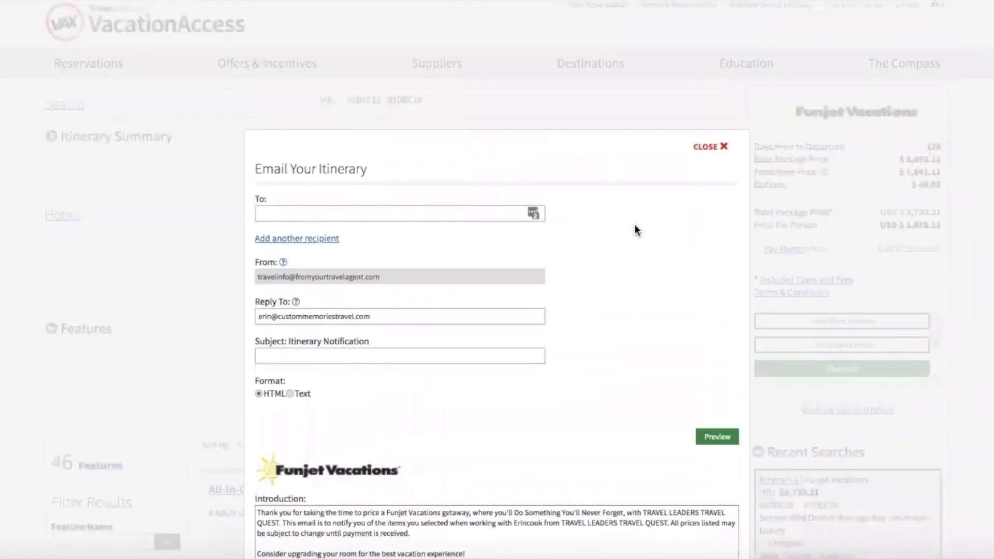
{"action": "scroll", "coordinate": [635, 224], "scroll_direction": "up", "scroll_amount": 1}
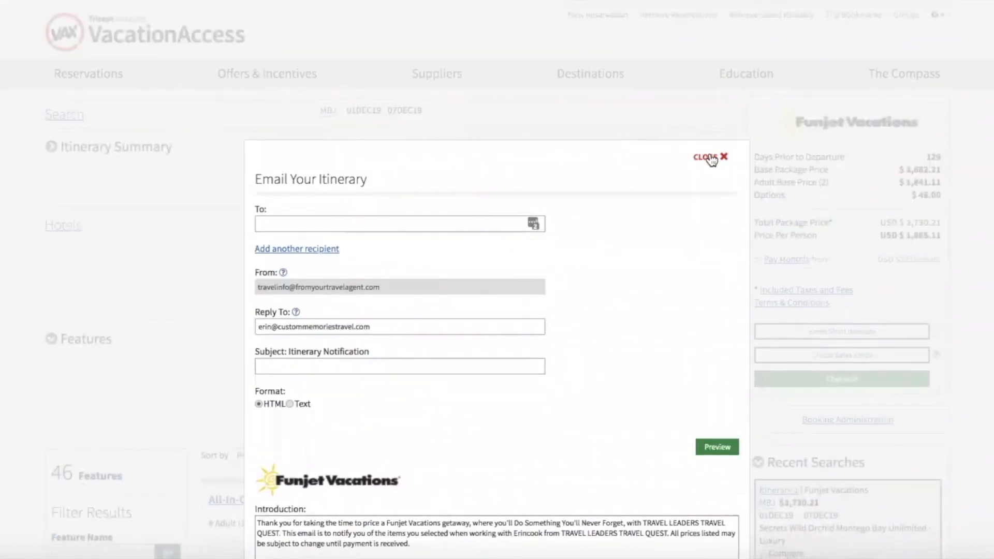
Preview the itinerary email, then close the preview and return to the itinerary page.
{"action": "left_click", "coordinate": [716, 446]}
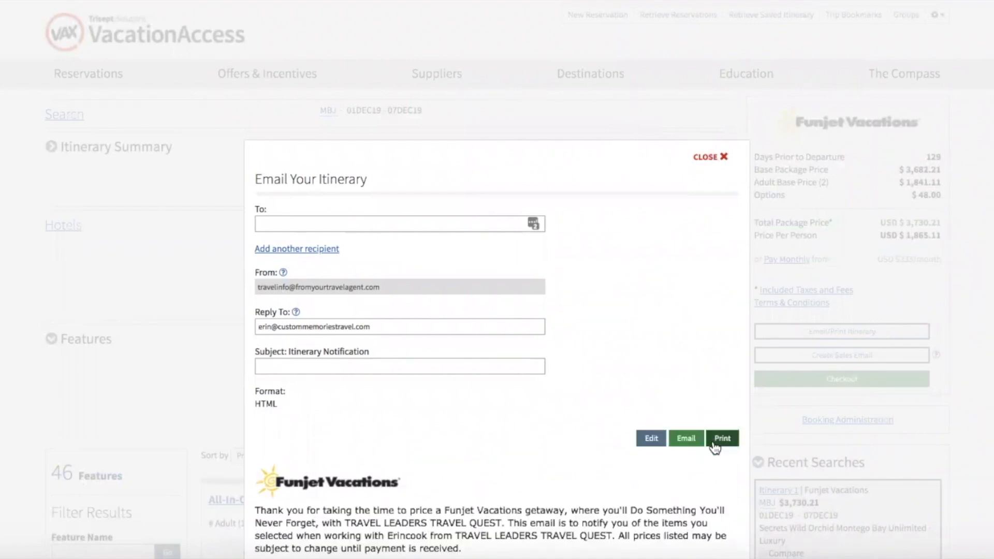
{"action": "scroll", "coordinate": [693, 433], "scroll_direction": "down", "scroll_amount": 7}
{"action": "scroll", "coordinate": [692, 433], "scroll_direction": "up", "scroll_amount": 6}
{"action": "left_click", "coordinate": [707, 99]}
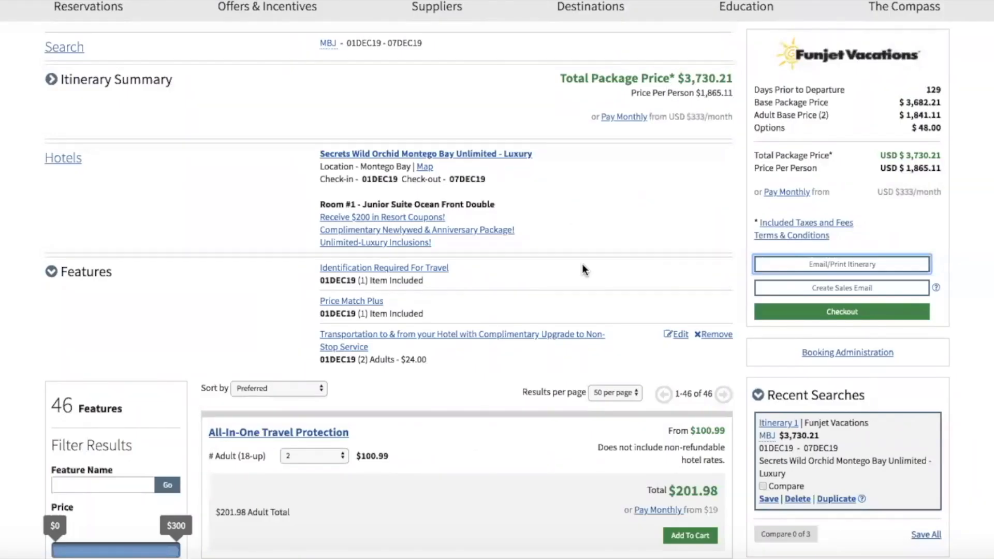
{"action": "scroll", "coordinate": [582, 264], "scroll_direction": "down", "scroll_amount": 3}
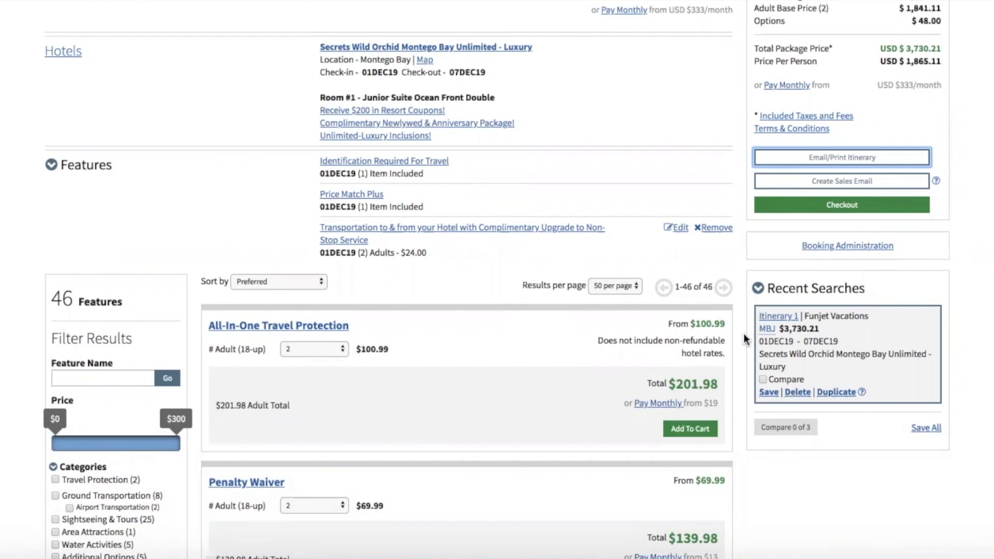
{"action": "scroll", "coordinate": [744, 340], "scroll_direction": "down", "scroll_amount": 2}
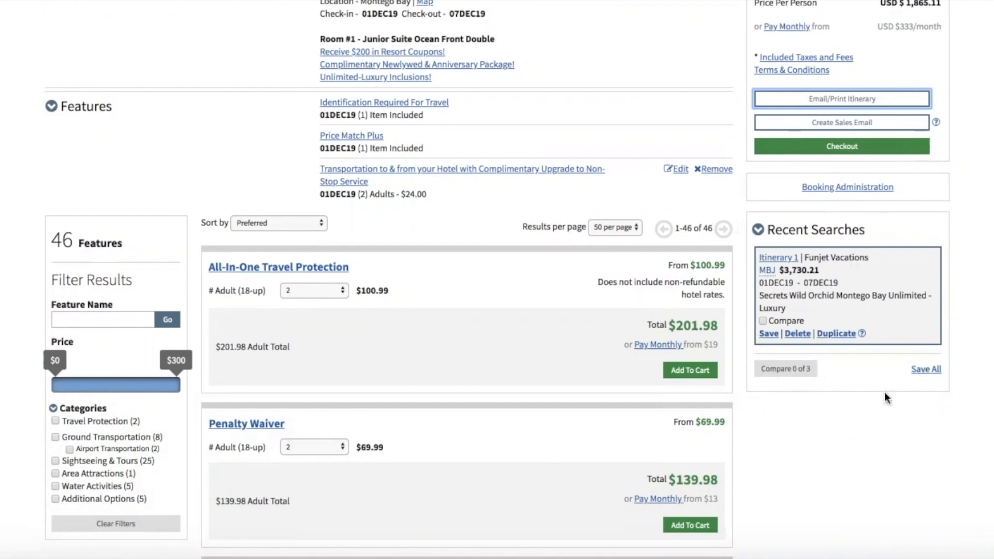
{"action": "scroll", "coordinate": [761, 463], "scroll_direction": "up", "scroll_amount": 5}
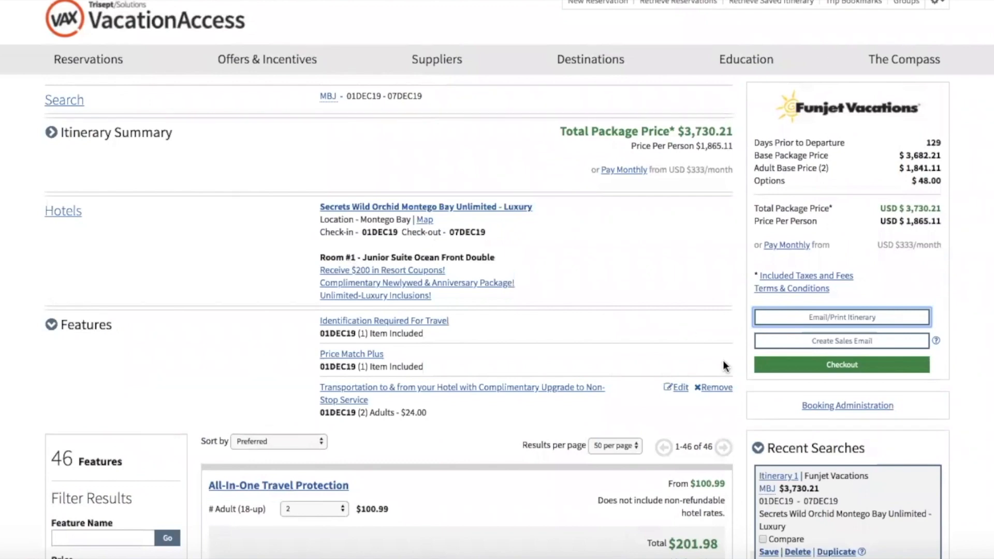
{"action": "scroll", "coordinate": [795, 373], "scroll_direction": "down", "scroll_amount": 5}
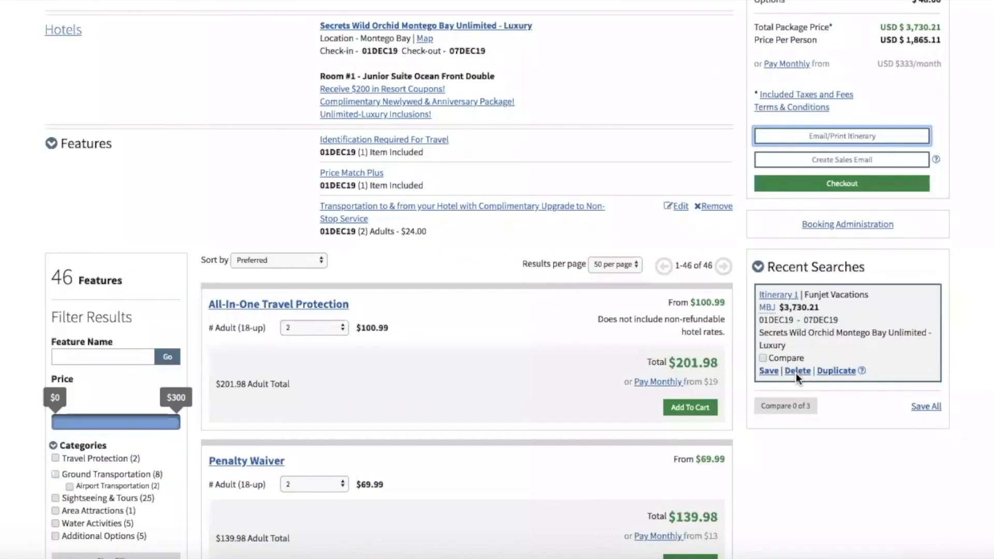
Name the itinerary with a previously used client name from autofill, then close the dialog.
{"action": "left_click", "coordinate": [765, 332]}
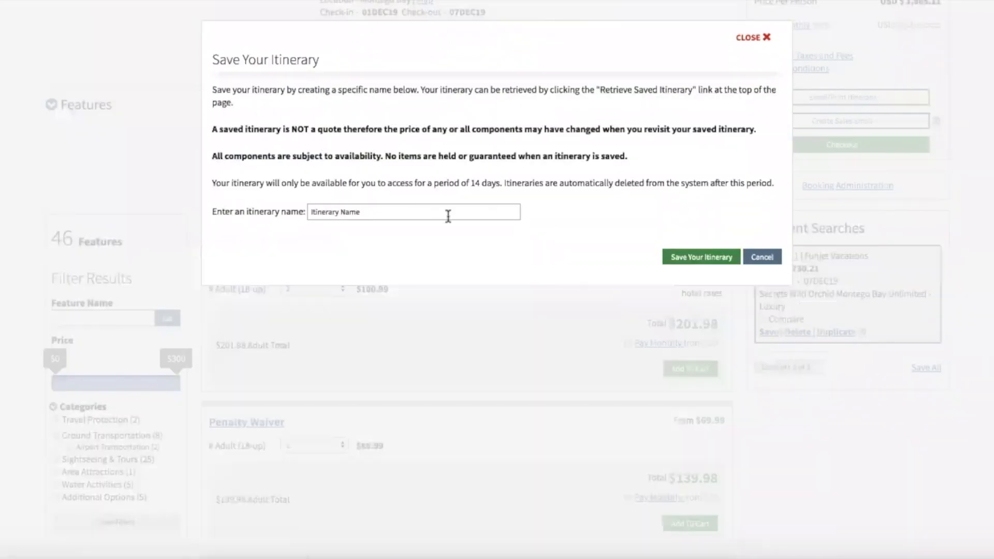
{"action": "left_click", "coordinate": [428, 213]}
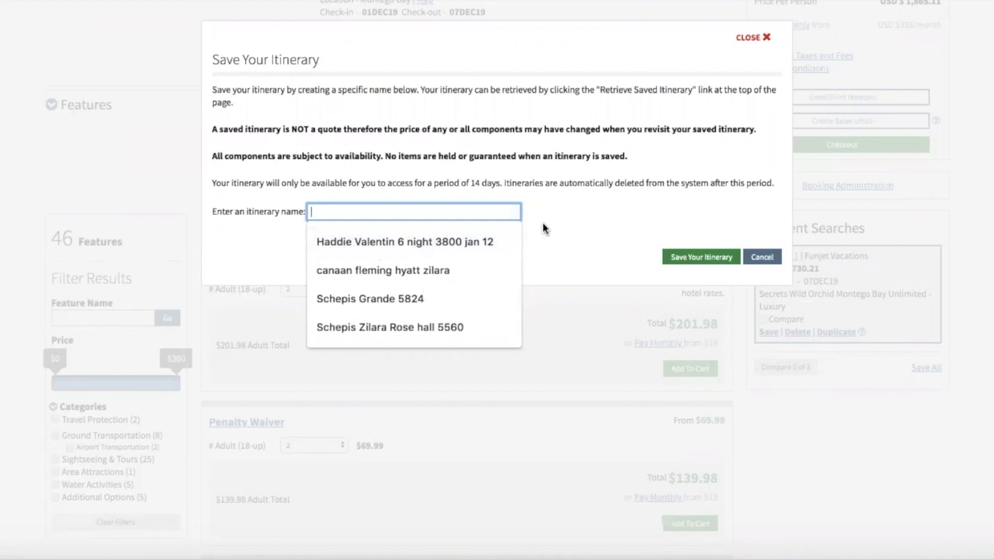
{"action": "left_click", "coordinate": [456, 240]}
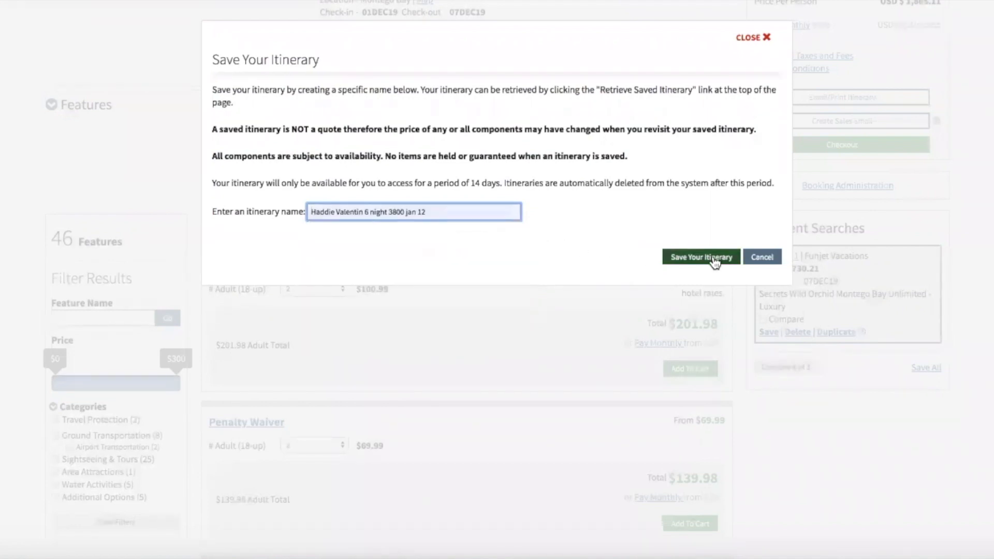
{"action": "left_click", "coordinate": [738, 39]}
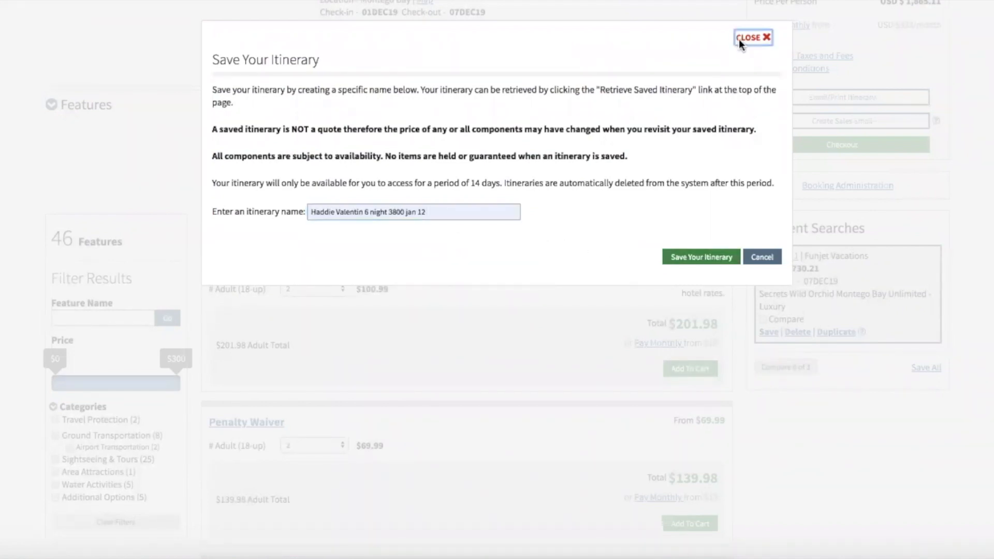
{"action": "scroll", "coordinate": [661, 113], "scroll_direction": "up", "scroll_amount": 5}
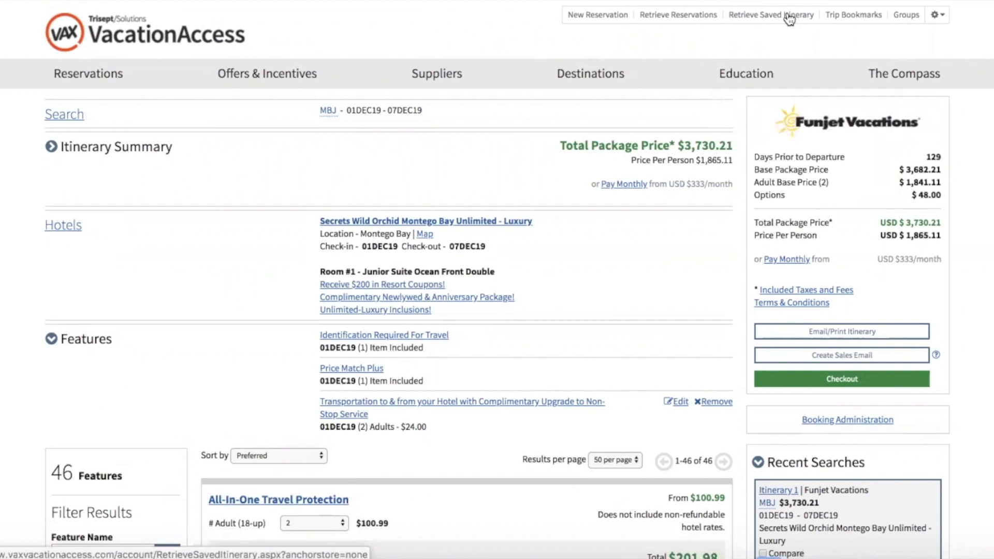
Open Booking Administration showing $3,730.21 gross, $540.42 commission and $3,189.79 net.
{"action": "left_click", "coordinate": [741, 16]}
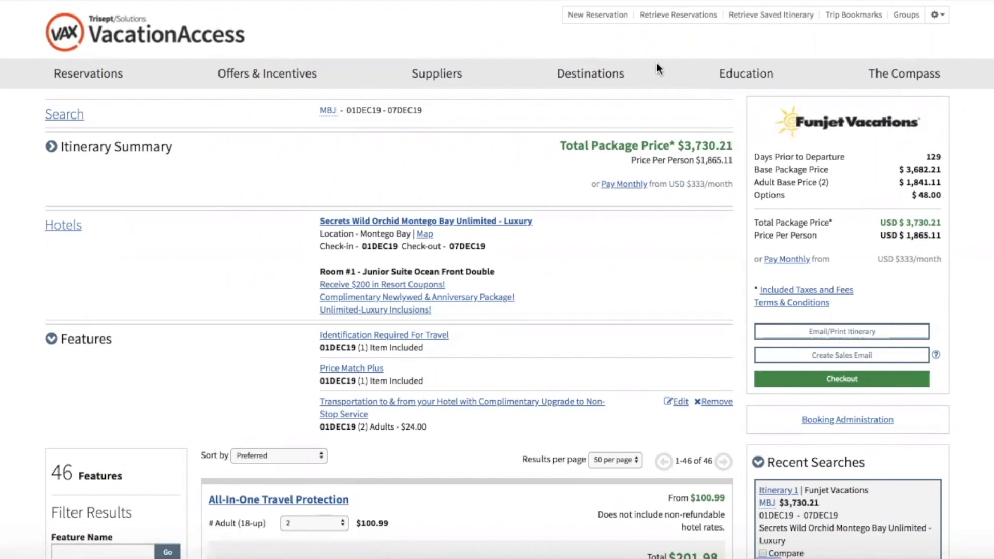
{"action": "scroll", "coordinate": [656, 63], "scroll_direction": "down", "scroll_amount": 1}
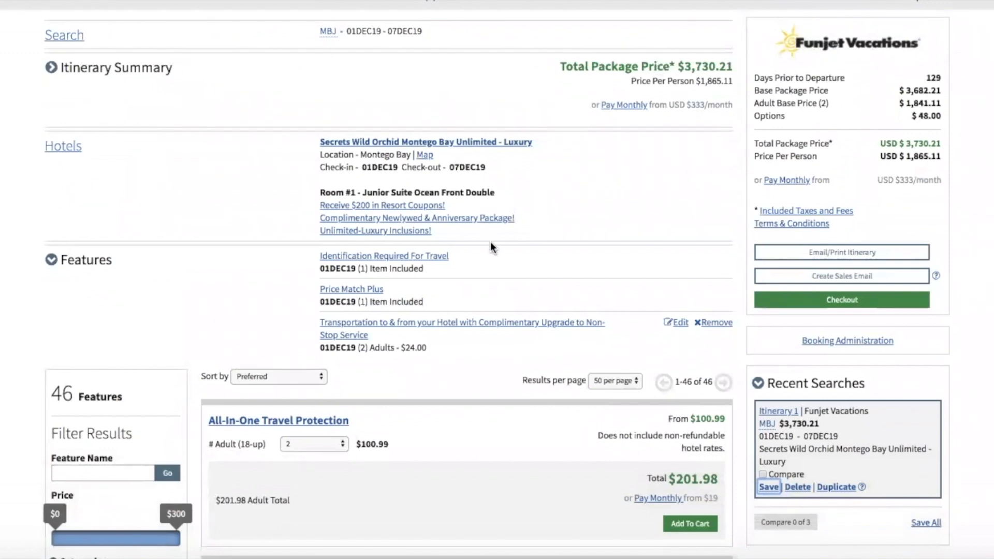
{"action": "scroll", "coordinate": [494, 248], "scroll_direction": "down", "scroll_amount": 3}
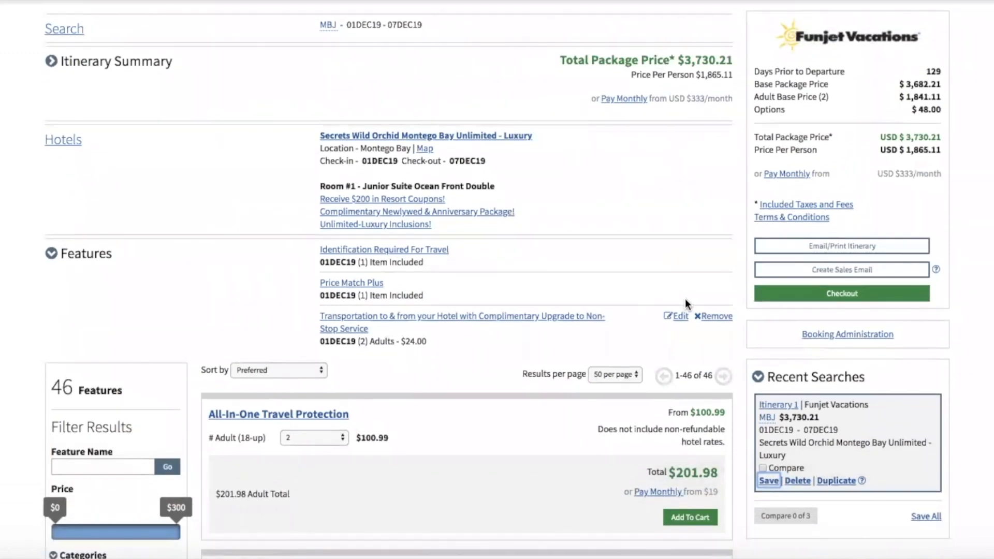
{"action": "scroll", "coordinate": [684, 303], "scroll_direction": "down", "scroll_amount": 1}
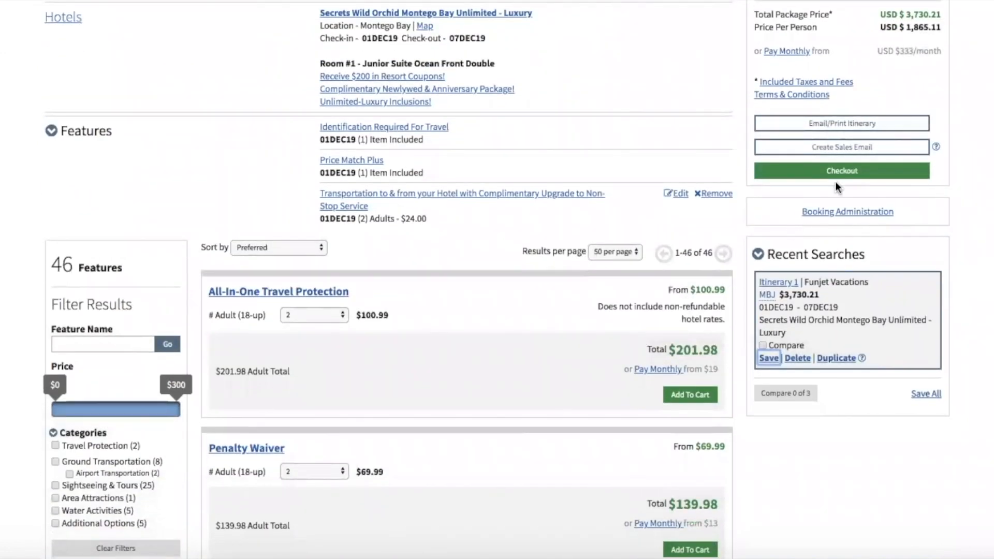
{"action": "left_click", "coordinate": [817, 213]}
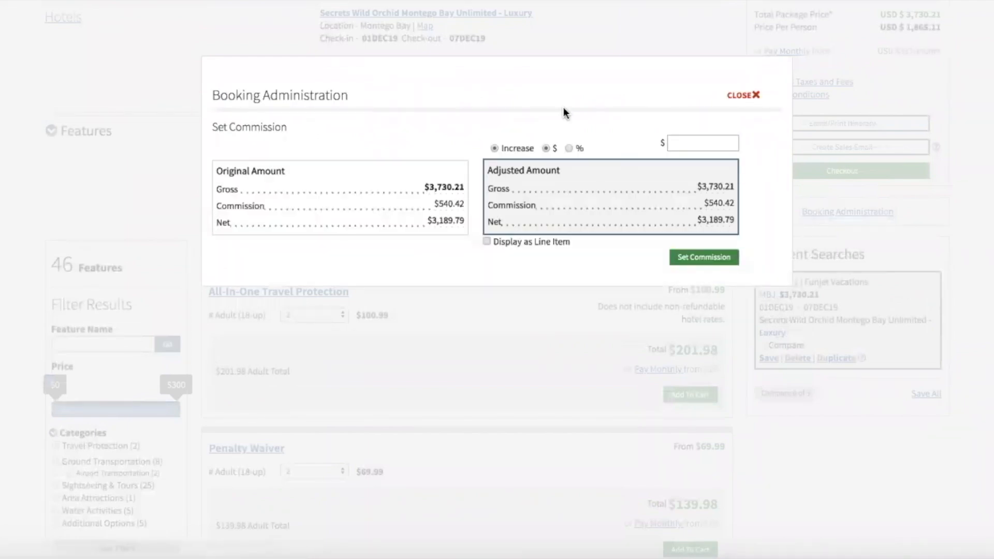
{"action": "scroll", "coordinate": [477, 120], "scroll_direction": "down", "scroll_amount": 1}
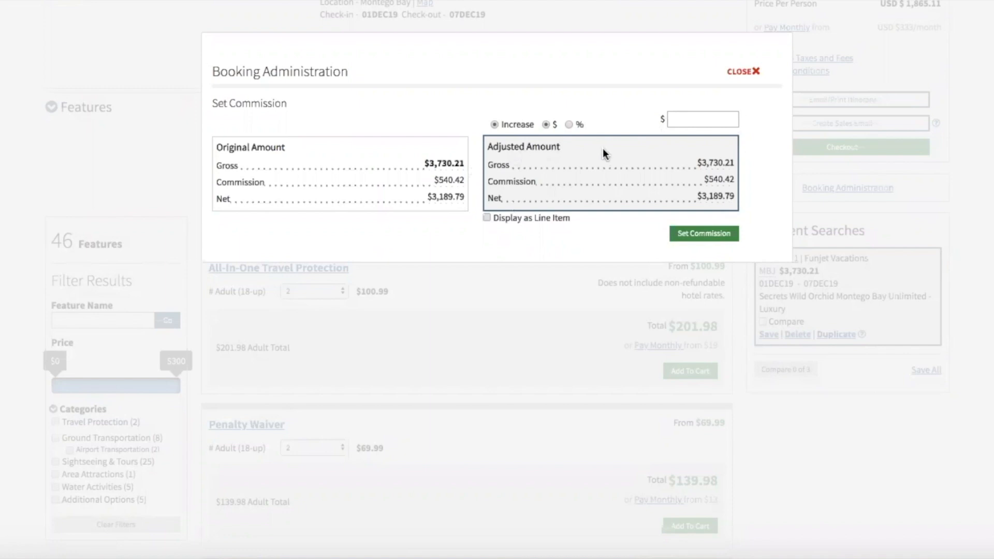
{"action": "left_click", "coordinate": [702, 117]}
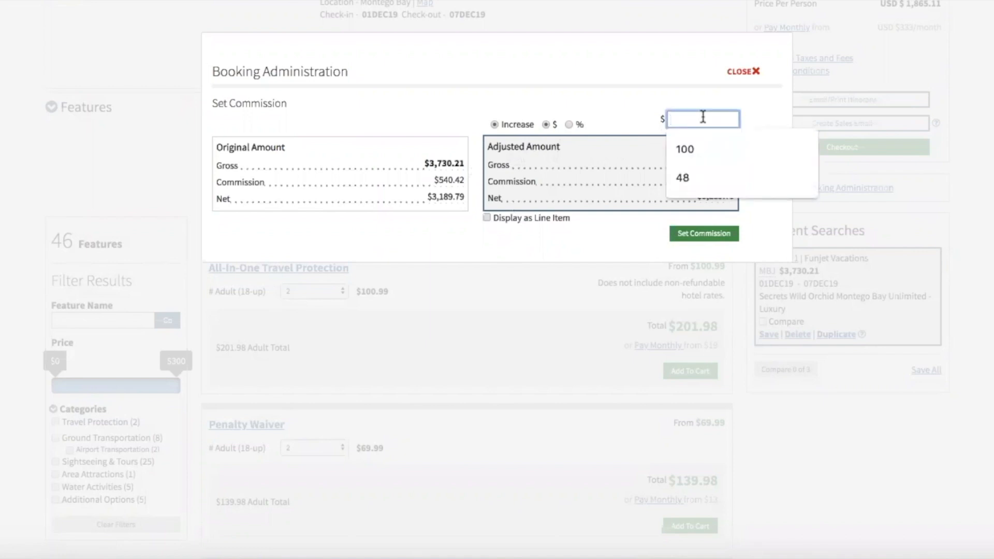
{"action": "type", "text": "30"}
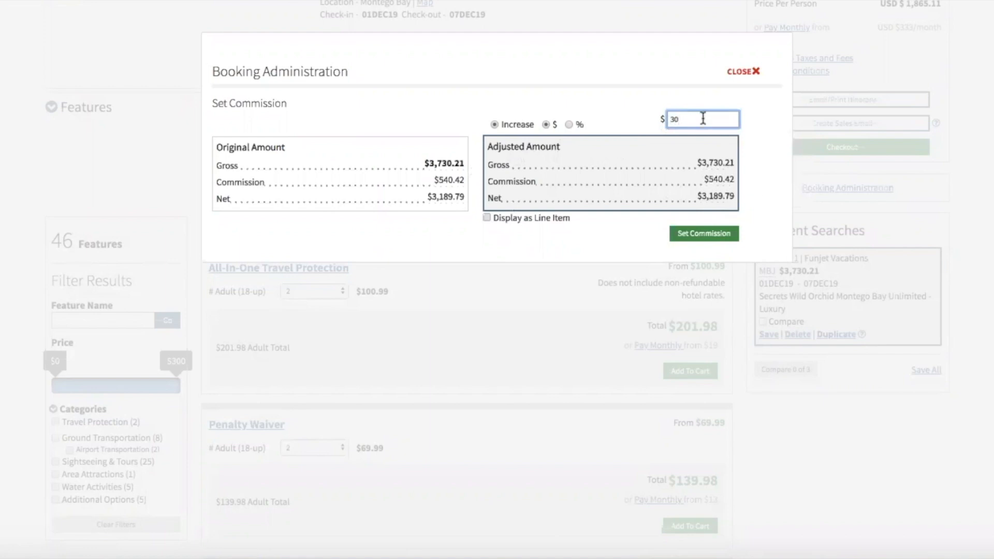
{"action": "key", "text": "BackSpace"}
{"action": "key", "text": "BackSpace"}
{"action": "left_click", "coordinate": [483, 215]}
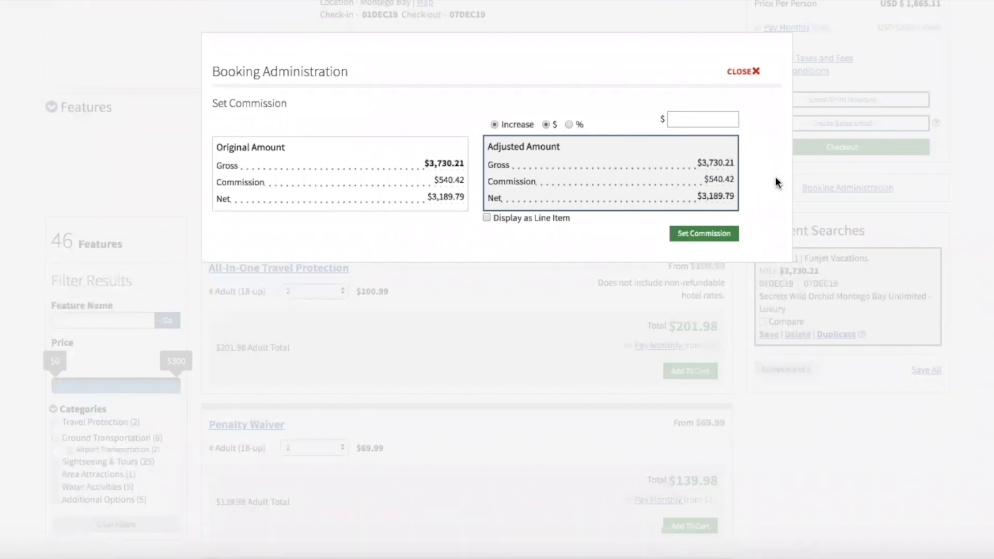
Increase the commission by $100 to reach $3,830.21 gross and $3,199.79 net, then clear the amount field.
{"action": "left_click", "coordinate": [690, 116]}
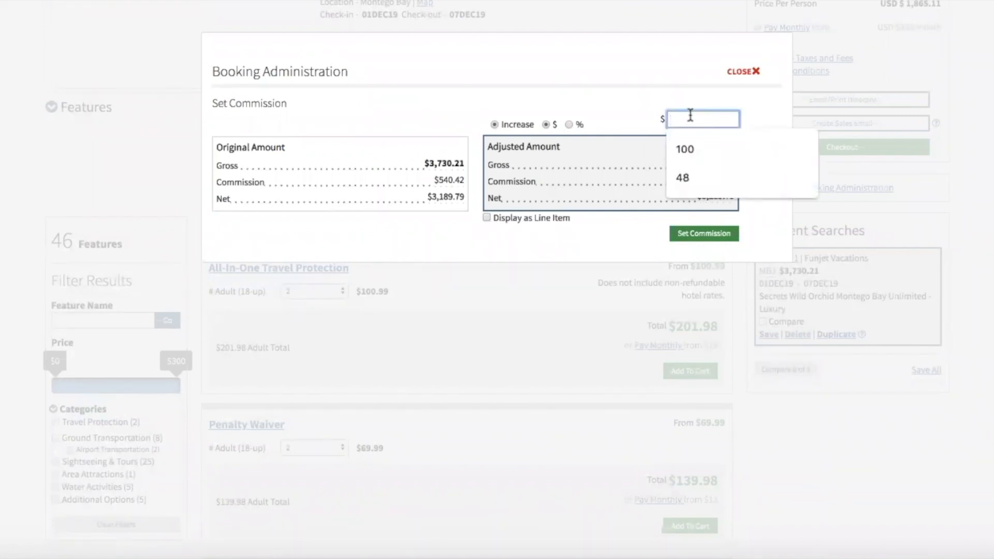
{"action": "left_click", "coordinate": [690, 151]}
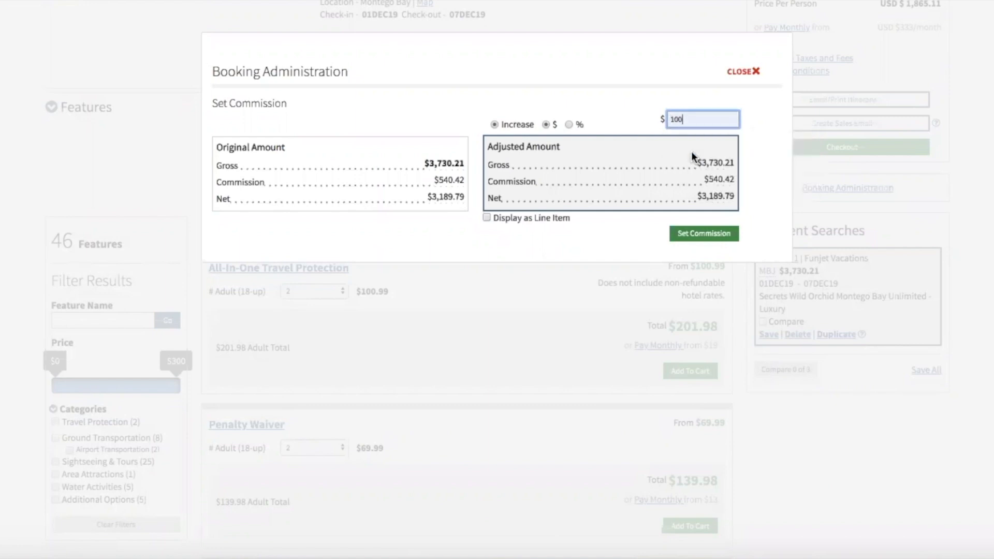
{"action": "left_click", "coordinate": [638, 229]}
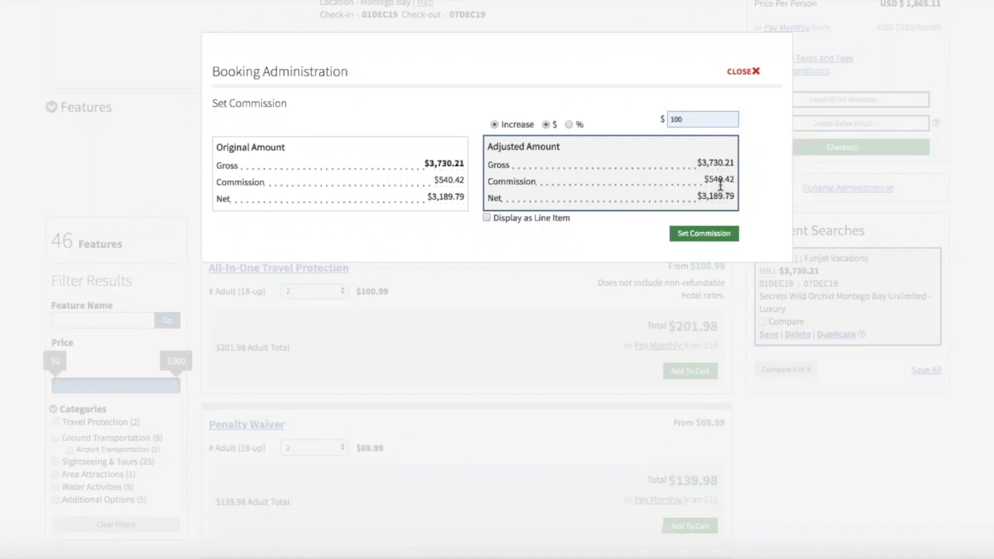
{"action": "left_click", "coordinate": [704, 236]}
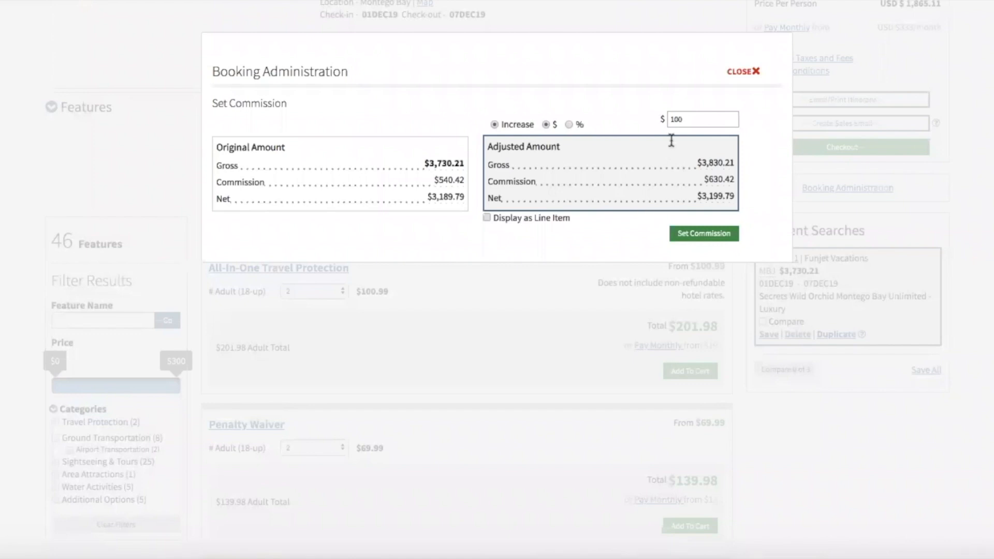
{"action": "left_click_drag", "start_coordinate": [694, 119], "coordinate": [643, 125]}
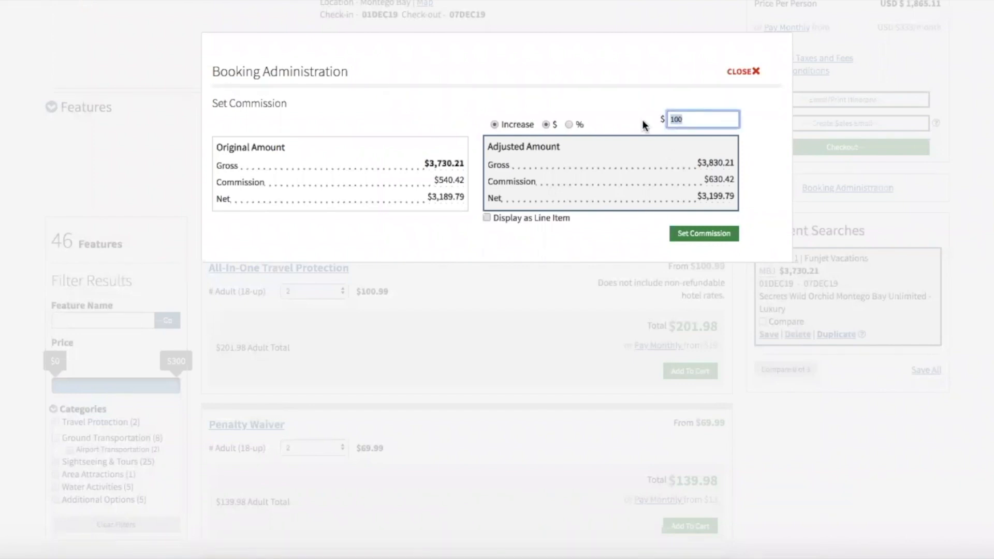
{"action": "key", "text": "BackSpace"}
Close Booking Administration and check out the $3,830.21 package, scrolling down to Travel Protection.
{"action": "left_click", "coordinate": [753, 73]}
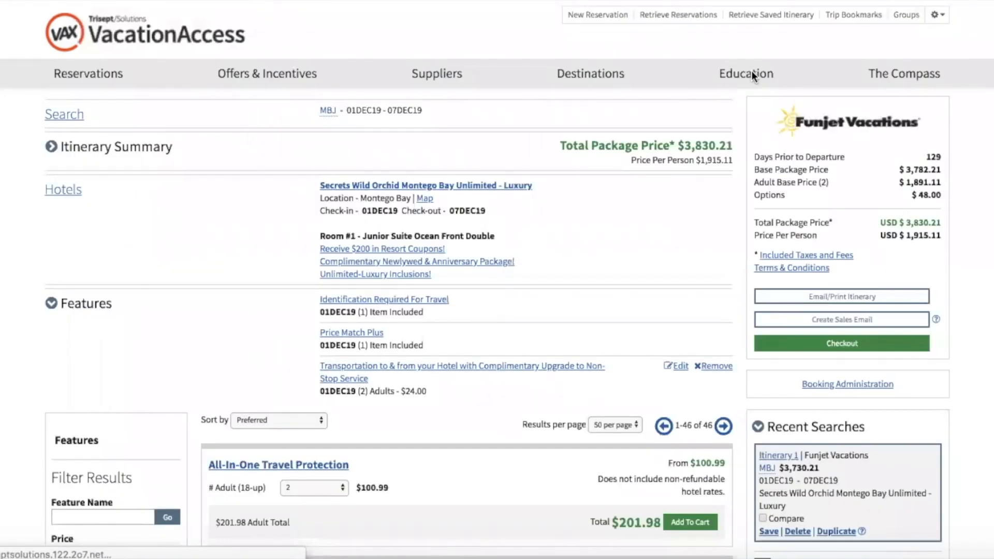
{"action": "scroll", "coordinate": [700, 241], "scroll_direction": "down", "scroll_amount": 5}
{"action": "scroll", "coordinate": [827, 277], "scroll_direction": "up", "scroll_amount": 4}
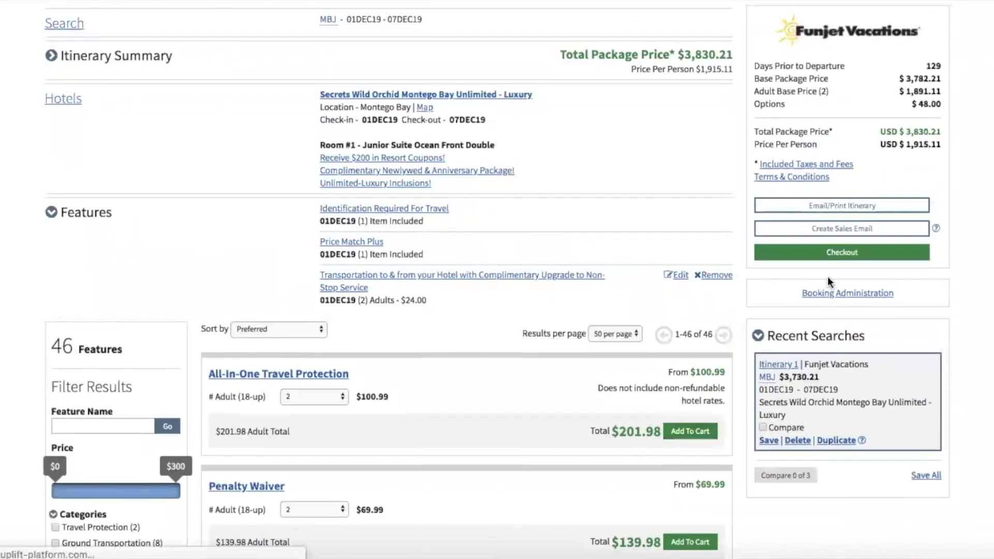
{"action": "left_click", "coordinate": [831, 288]}
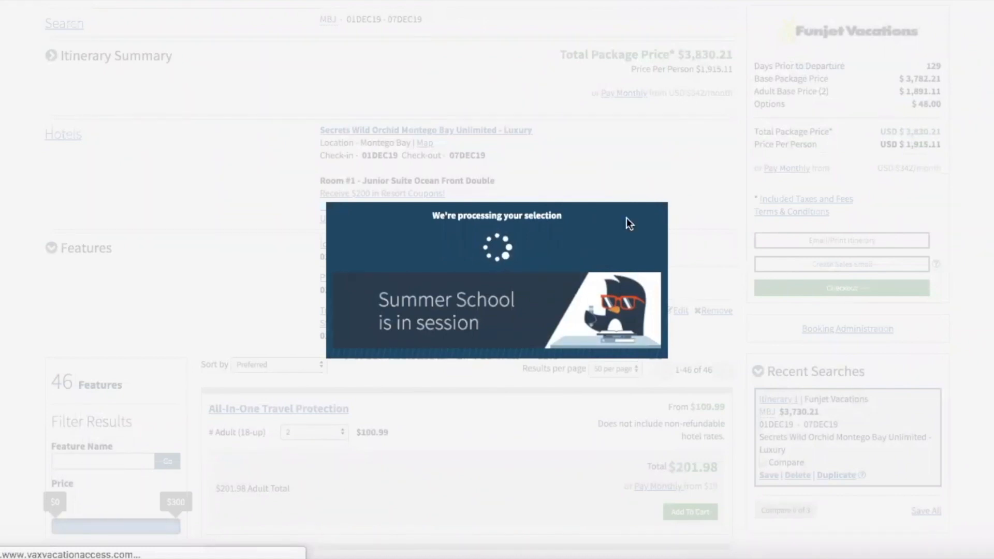
{"action": "scroll", "coordinate": [626, 219], "scroll_direction": "down", "scroll_amount": 15}
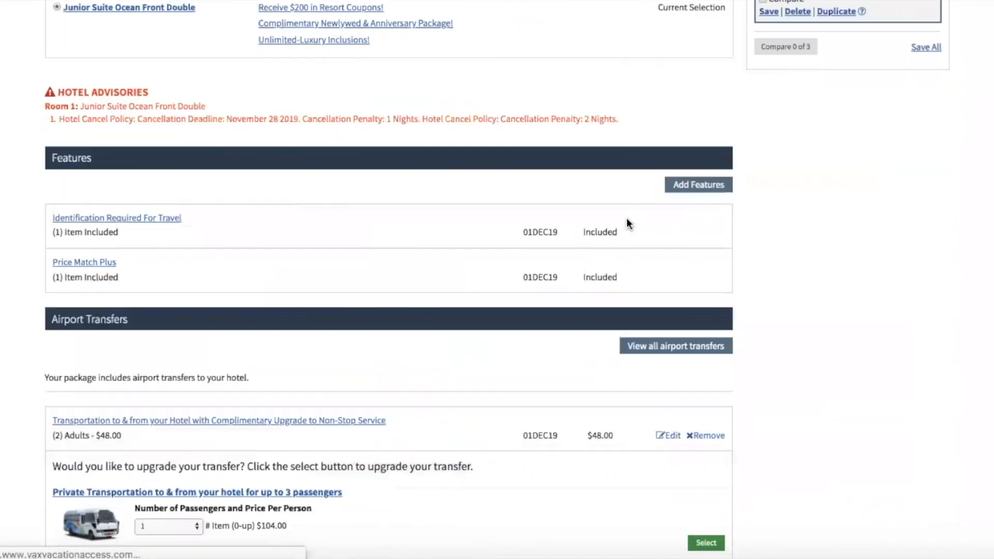
{"action": "scroll", "coordinate": [626, 224], "scroll_direction": "up", "scroll_amount": 15}
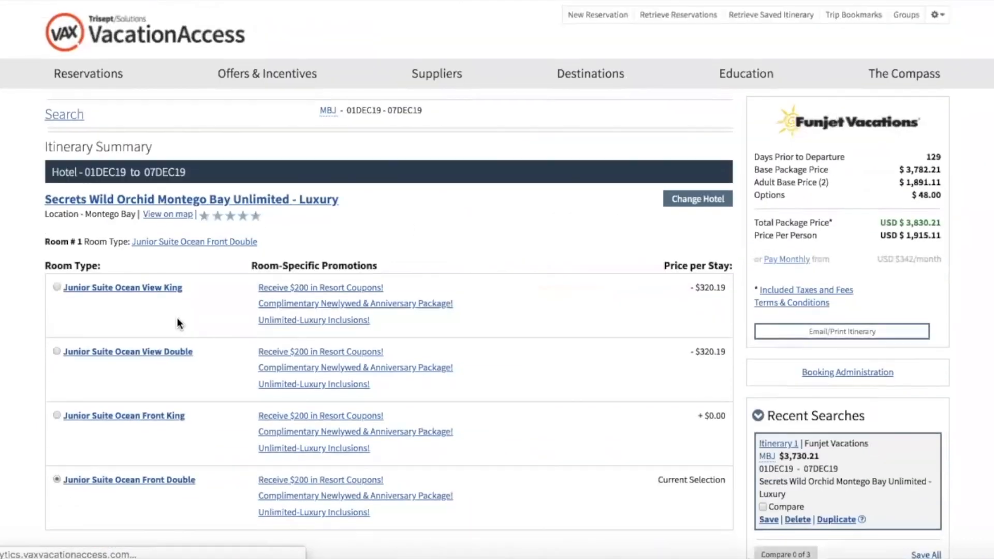
{"action": "scroll", "coordinate": [341, 266], "scroll_direction": "down", "scroll_amount": 7}
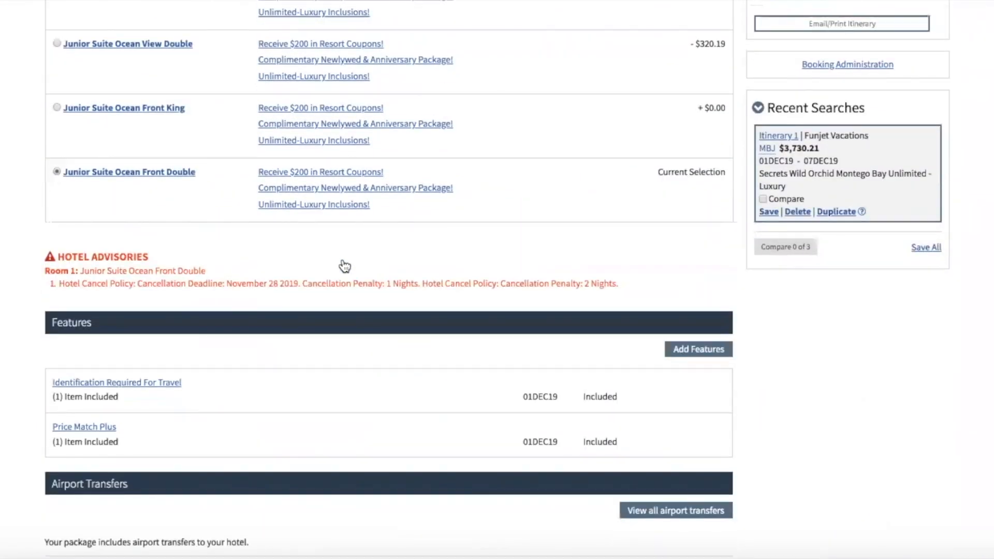
{"action": "scroll", "coordinate": [264, 302], "scroll_direction": "down", "scroll_amount": 8}
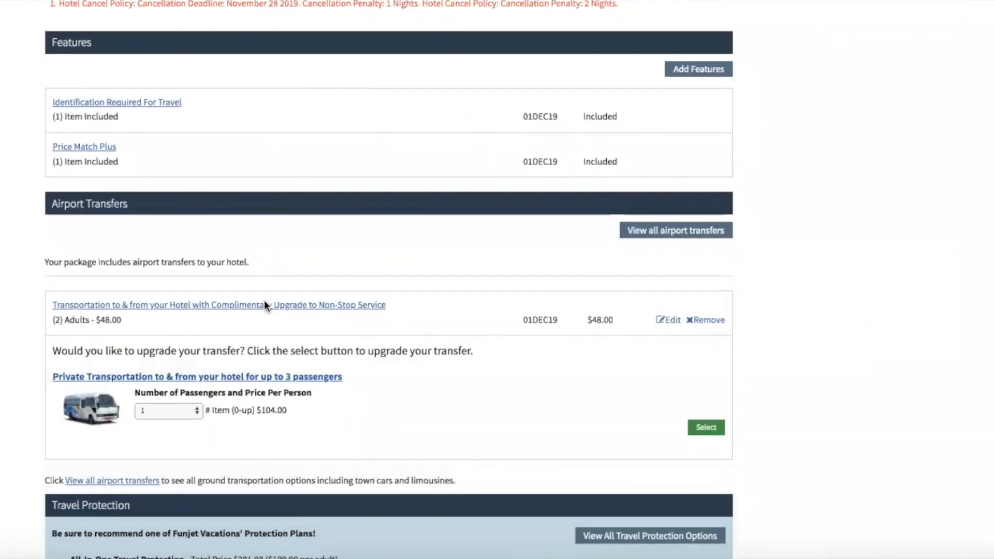
{"action": "scroll", "coordinate": [264, 306], "scroll_direction": "down", "scroll_amount": 4}
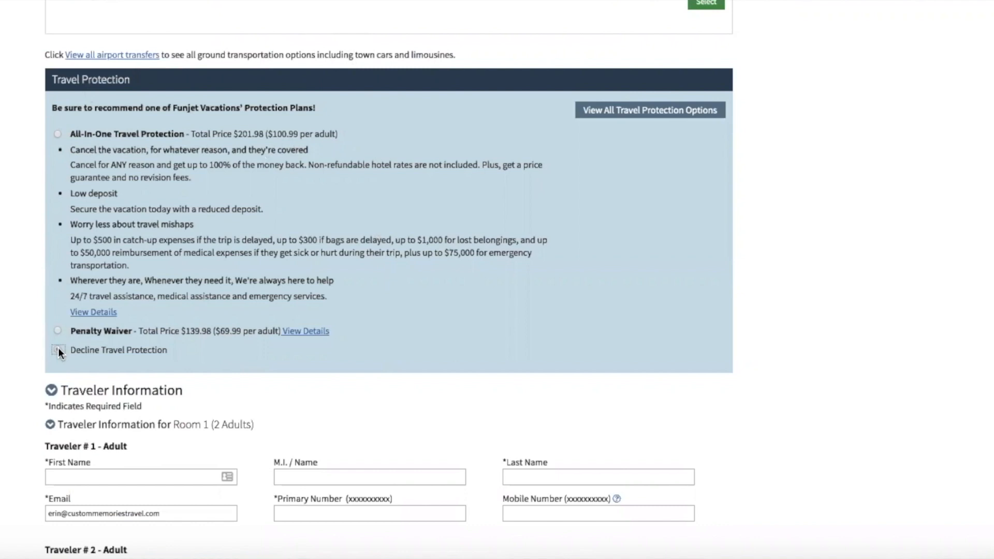
Choose All-In-One Travel Protection ($201.98) instead of declining, bringing the total to $4,032.19.
{"action": "scroll", "coordinate": [151, 333], "scroll_direction": "up", "scroll_amount": 1}
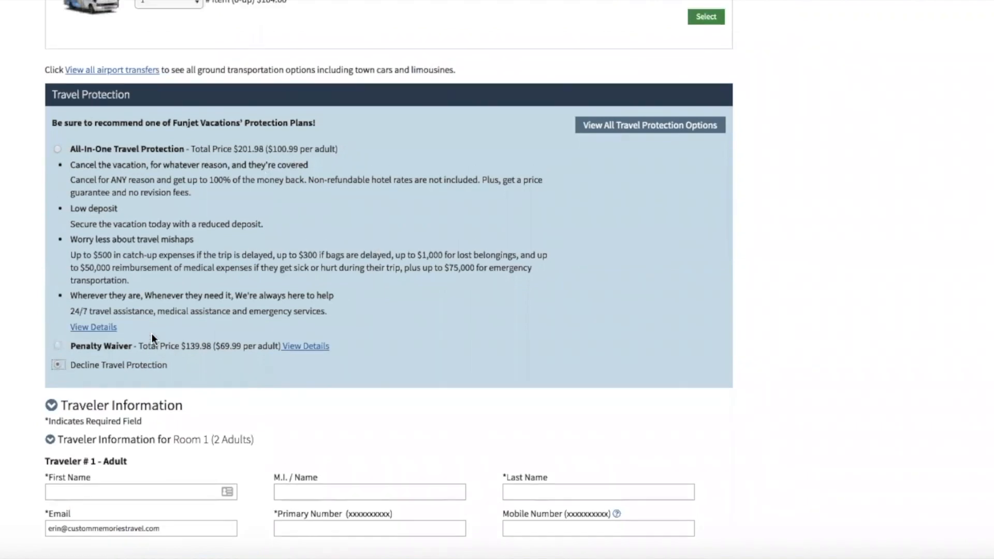
{"action": "left_click", "coordinate": [223, 151]}
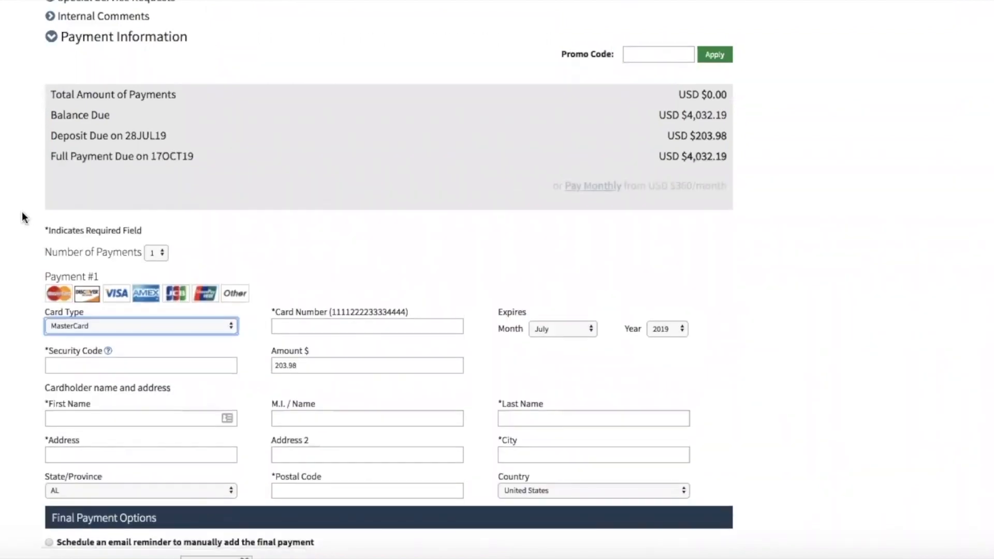
{"action": "scroll", "coordinate": [22, 212], "scroll_direction": "up", "scroll_amount": 15}
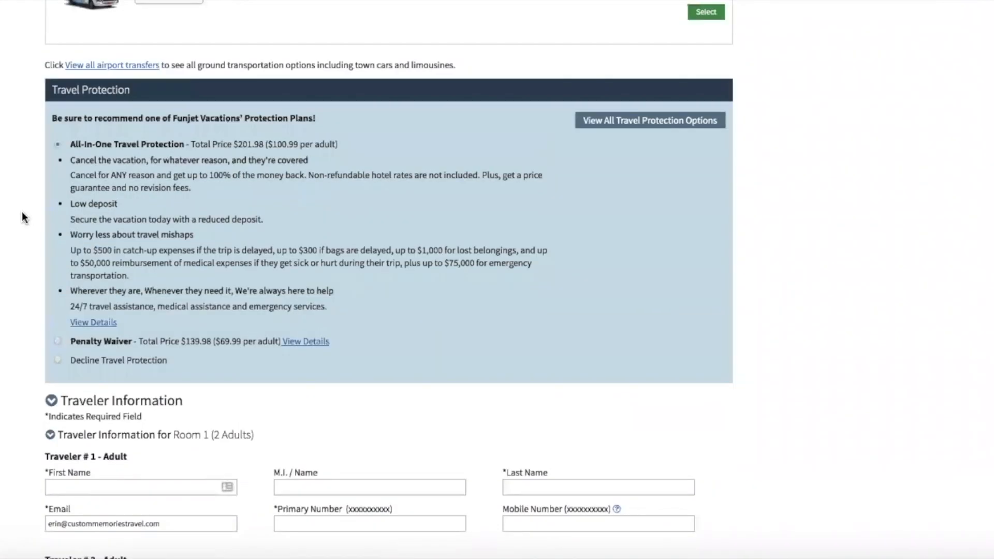
{"action": "scroll", "coordinate": [22, 212], "scroll_direction": "up", "scroll_amount": 15}
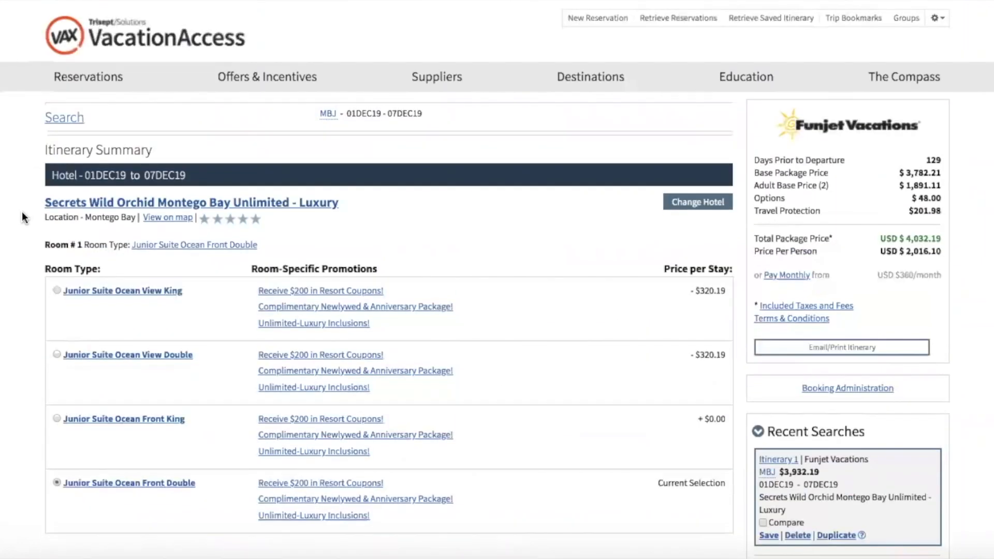
{"action": "scroll", "coordinate": [22, 212], "scroll_direction": "down", "scroll_amount": 12}
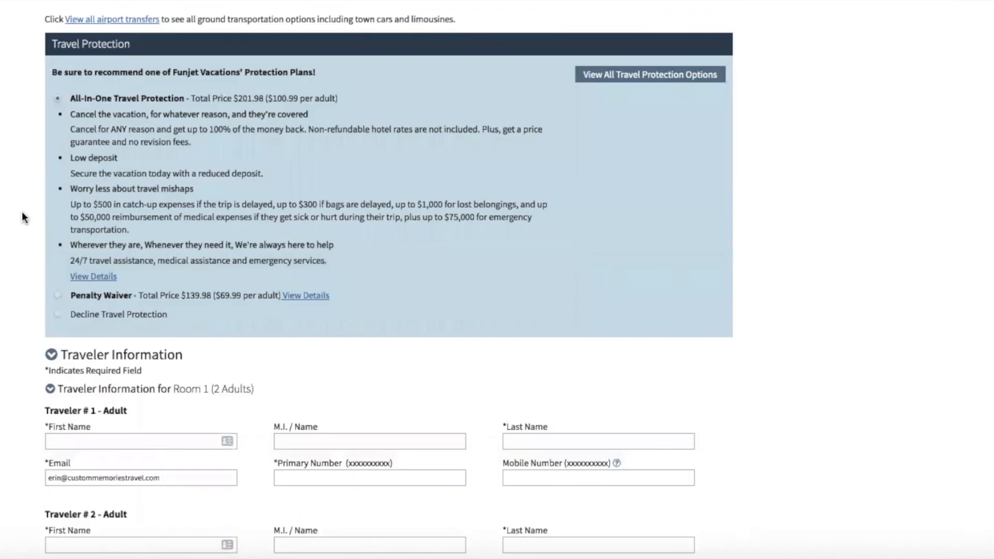
{"action": "scroll", "coordinate": [22, 212], "scroll_direction": "down", "scroll_amount": 6}
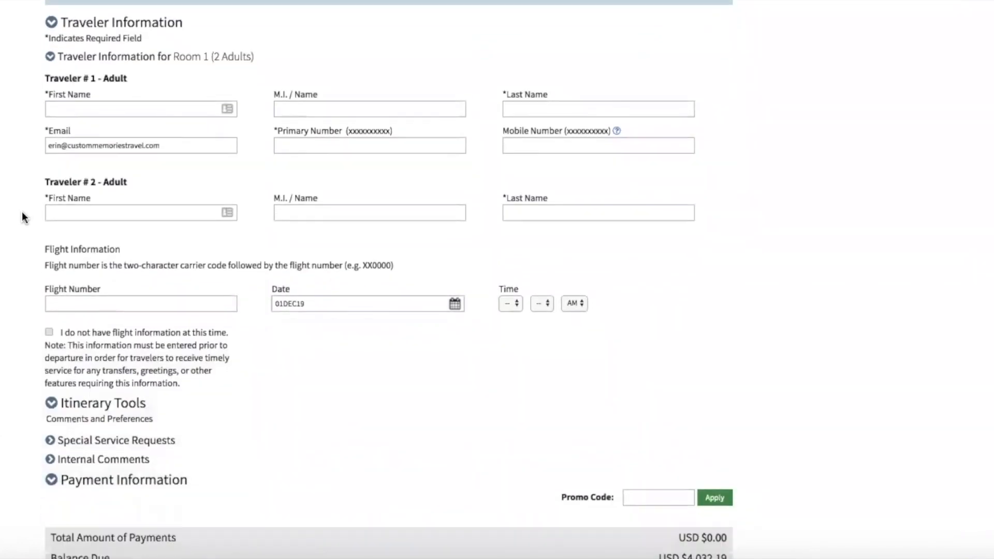
{"action": "scroll", "coordinate": [22, 211], "scroll_direction": "down", "scroll_amount": 4}
{"action": "scroll", "coordinate": [22, 211], "scroll_direction": "up", "scroll_amount": 2}
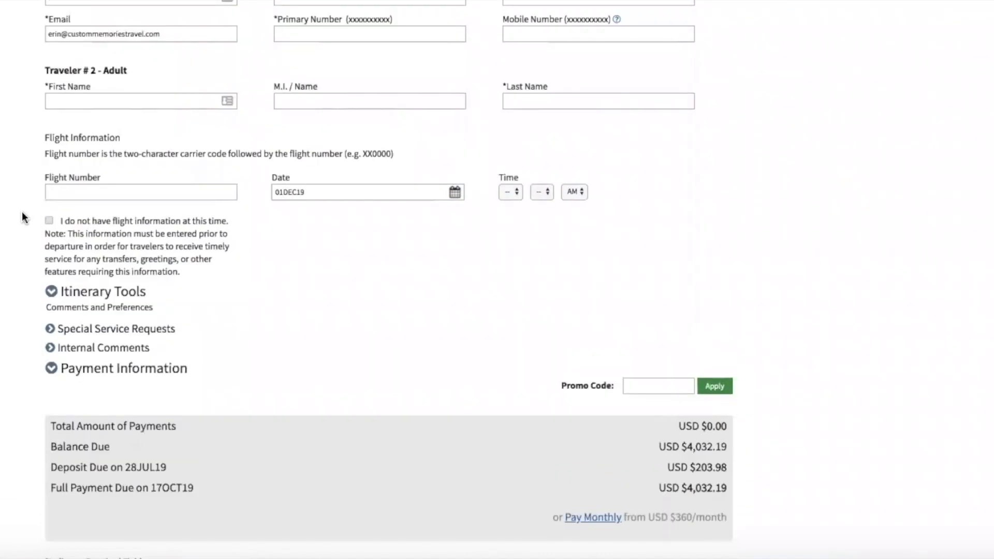
{"action": "scroll", "coordinate": [21, 211], "scroll_direction": "up", "scroll_amount": 1}
{"action": "scroll", "coordinate": [21, 211], "scroll_direction": "up", "scroll_amount": 3}
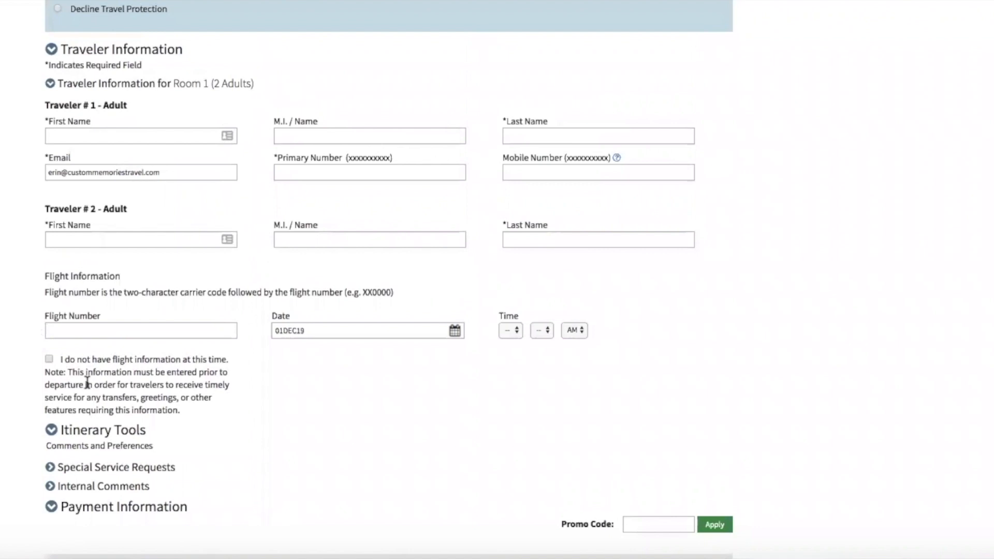
{"action": "scroll", "coordinate": [87, 383], "scroll_direction": "down", "scroll_amount": 13}
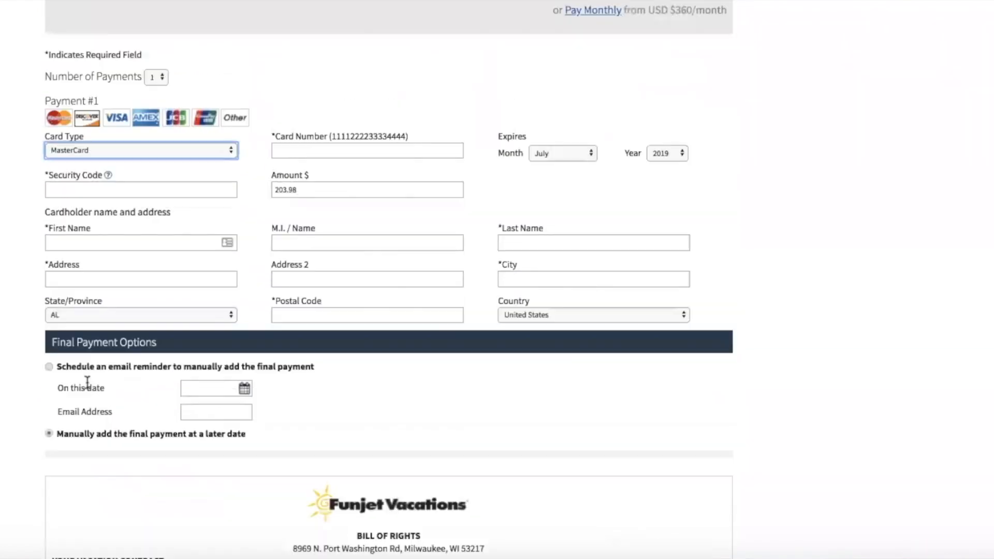
{"action": "scroll", "coordinate": [655, 270], "scroll_direction": "up", "scroll_amount": 6}
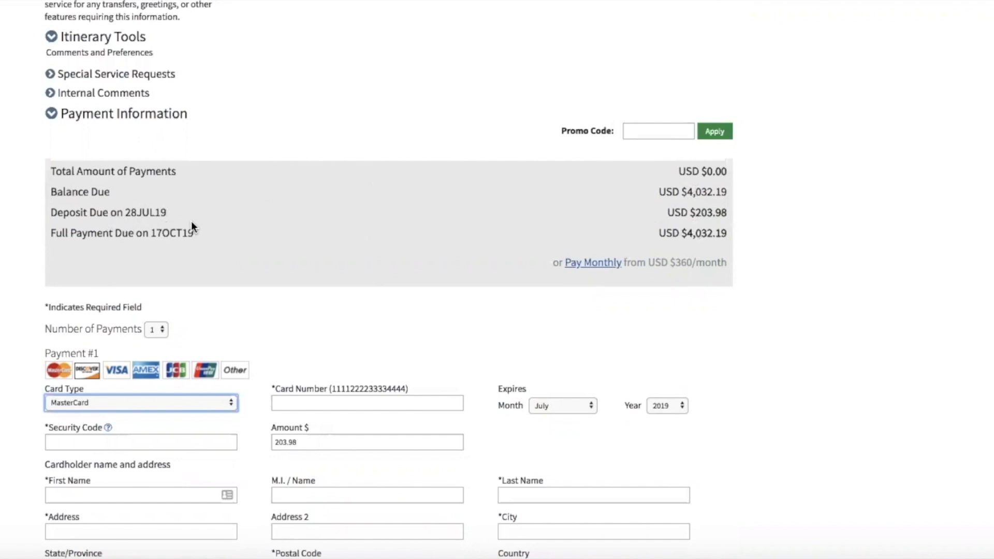
{"action": "scroll", "coordinate": [191, 222], "scroll_direction": "up", "scroll_amount": 1}
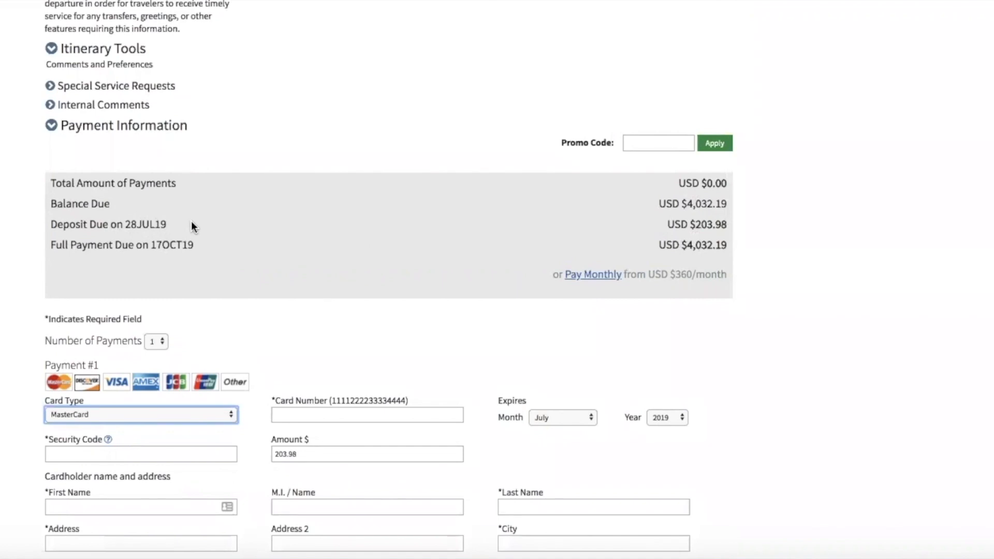
{"action": "scroll", "coordinate": [234, 242], "scroll_direction": "up", "scroll_amount": 10}
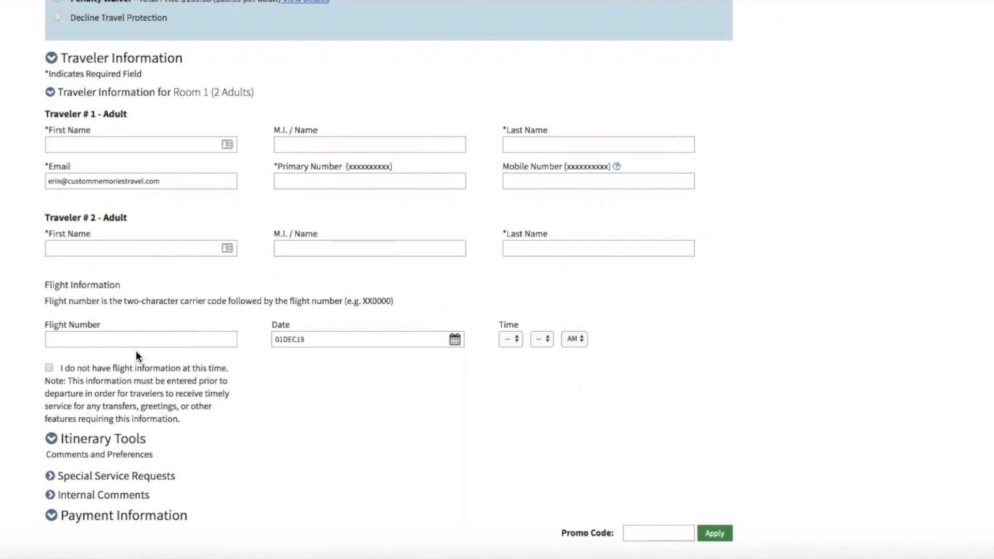
Scroll through the checkout form past Flight Information and the $4,032.19 payment schedule.
{"action": "scroll", "coordinate": [136, 352], "scroll_direction": "down", "scroll_amount": 3}
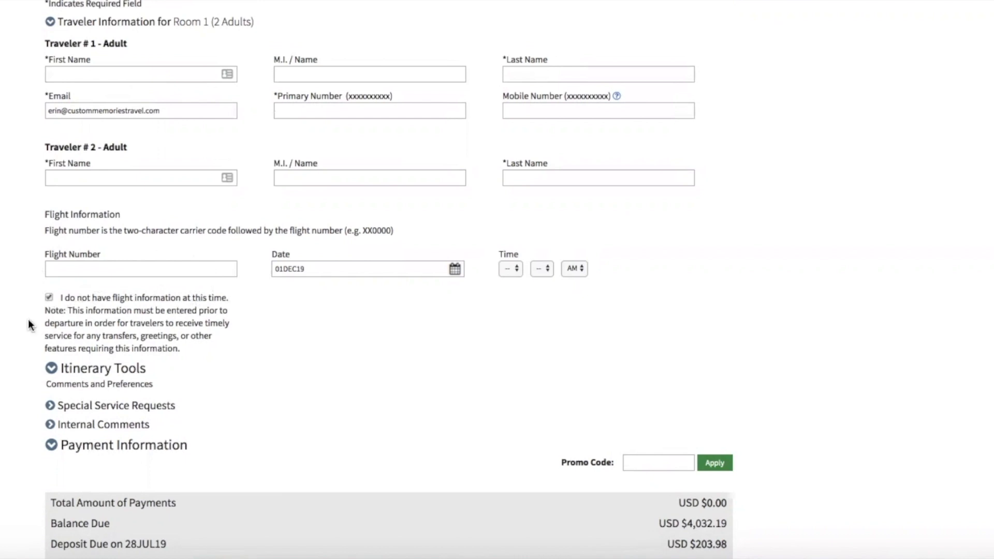
{"action": "scroll", "coordinate": [30, 324], "scroll_direction": "down", "scroll_amount": 2}
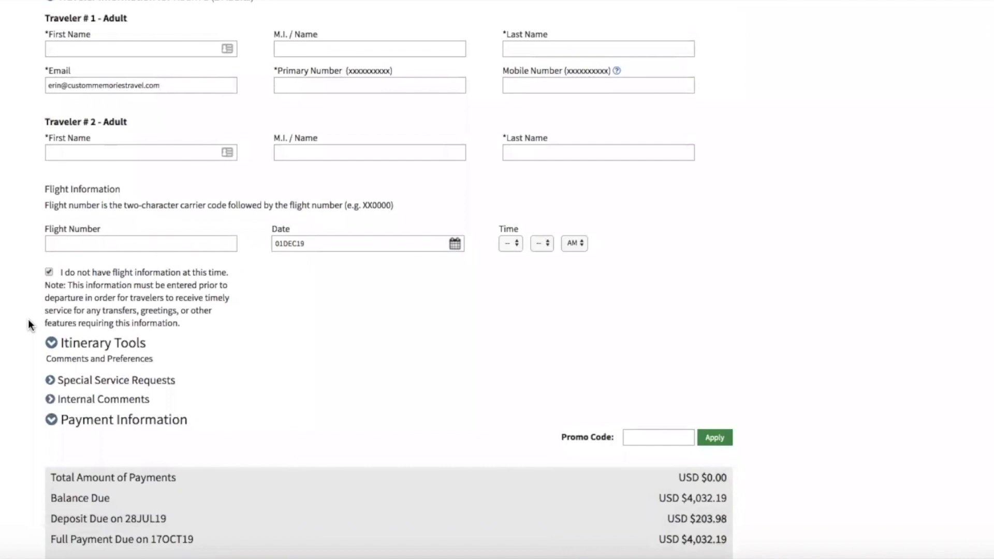
{"action": "scroll", "coordinate": [28, 318], "scroll_direction": "up", "scroll_amount": 6}
{"action": "scroll", "coordinate": [28, 323], "scroll_direction": "up", "scroll_amount": 15}
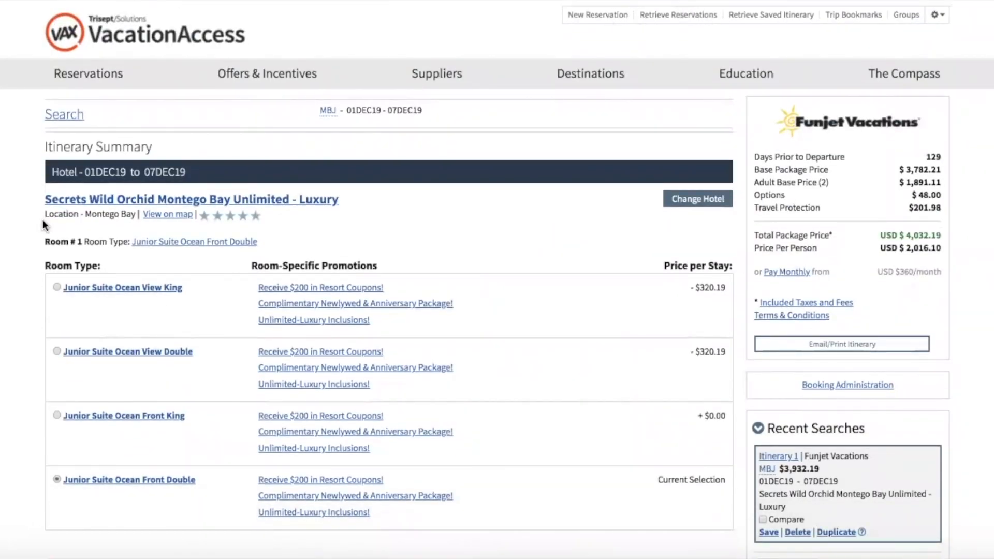
{"action": "scroll", "coordinate": [43, 222], "scroll_direction": "down", "scroll_amount": 3}
{"action": "scroll", "coordinate": [42, 219], "scroll_direction": "down", "scroll_amount": 15}
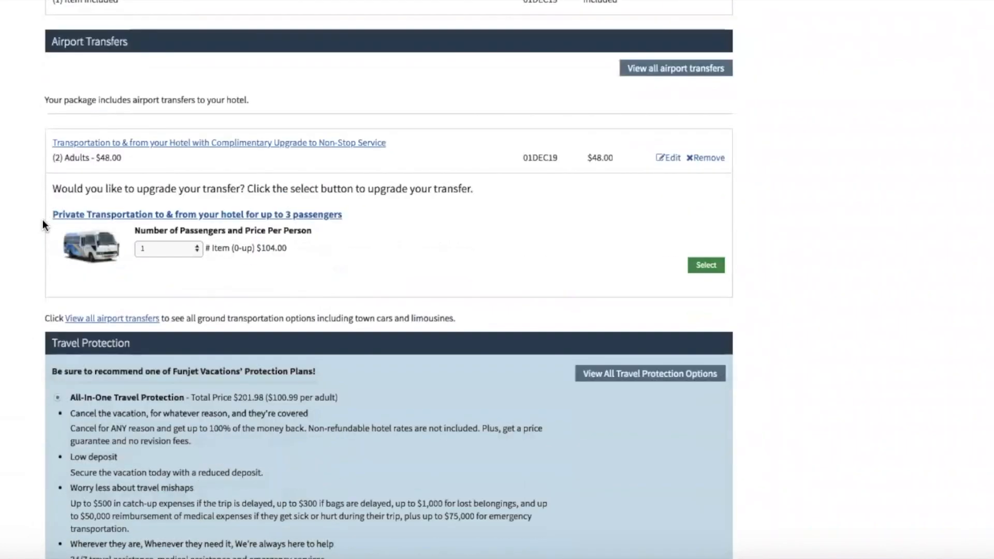
{"action": "scroll", "coordinate": [42, 219], "scroll_direction": "down", "scroll_amount": 9}
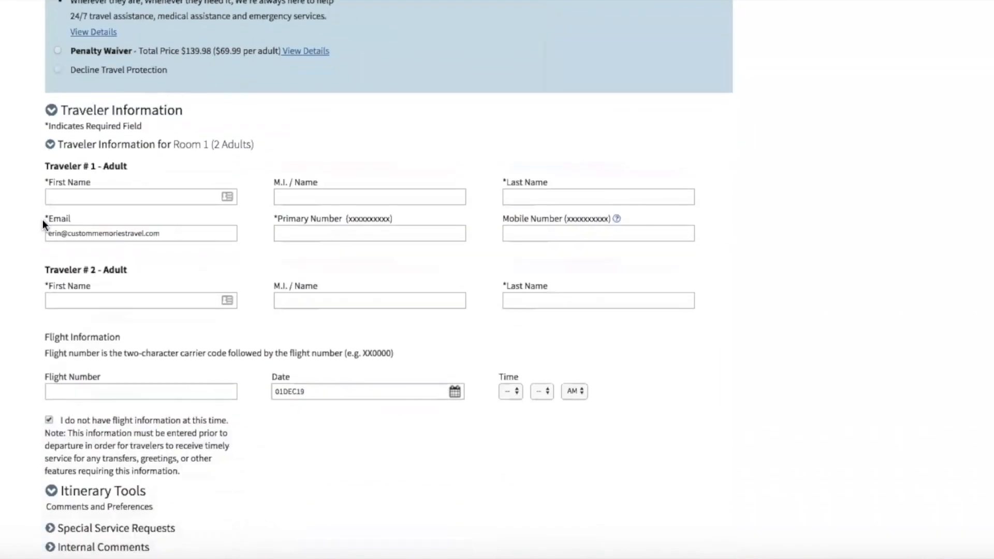
{"action": "scroll", "coordinate": [43, 219], "scroll_direction": "down", "scroll_amount": 5}
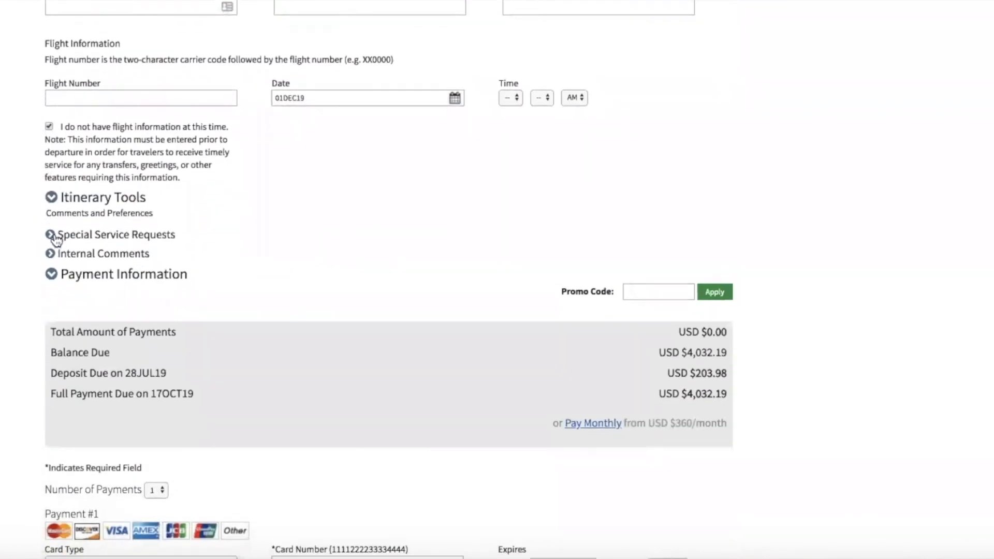
Expand Special Service Requests > Hotel Requests and enter the remark 'anniversary'.
{"action": "left_click", "coordinate": [56, 238]}
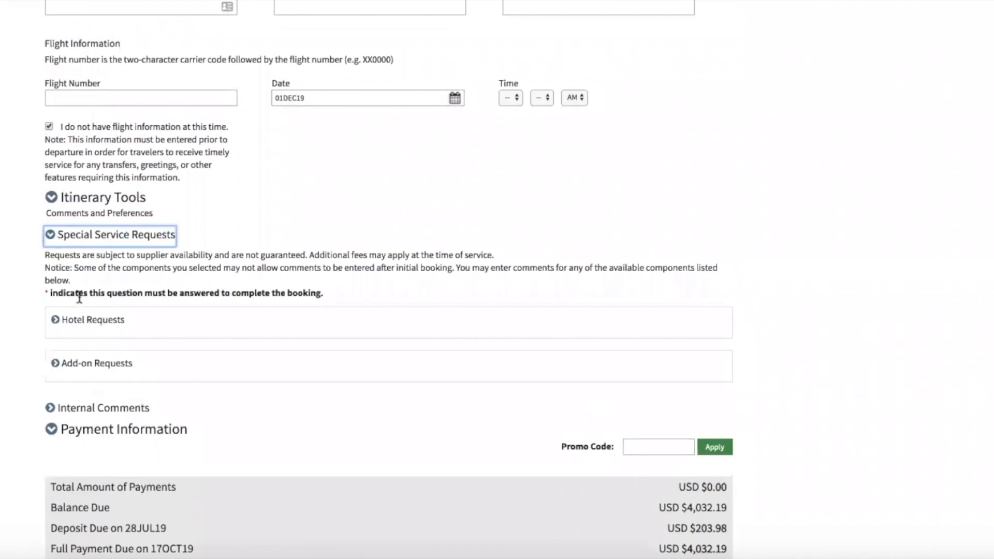
{"action": "left_click", "coordinate": [64, 321]}
{"action": "left_click", "coordinate": [95, 418]}
{"action": "type", "text": "anniversary"}
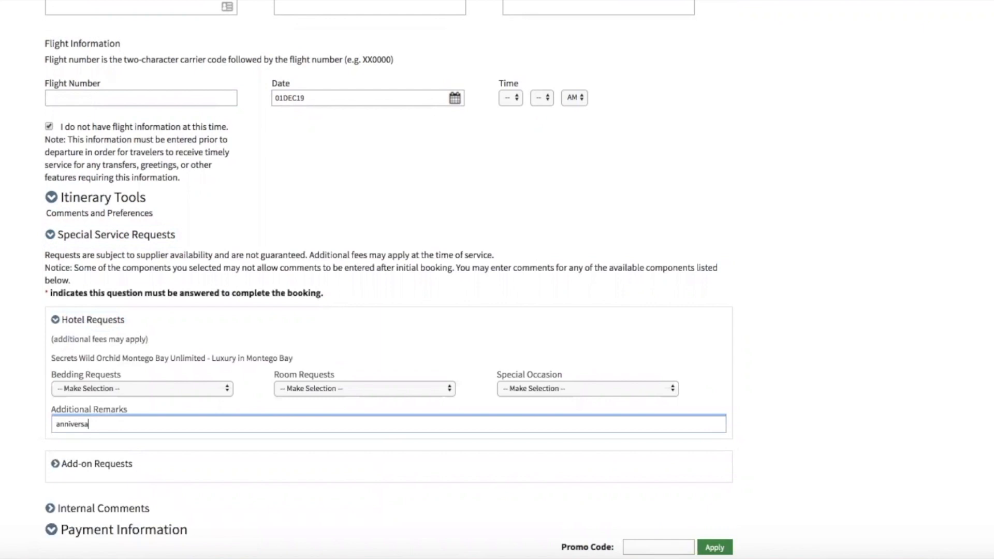
Request a King Bed, a Non-Smoking Room and the Anniversary special occasion.
{"action": "left_click", "coordinate": [129, 388]}
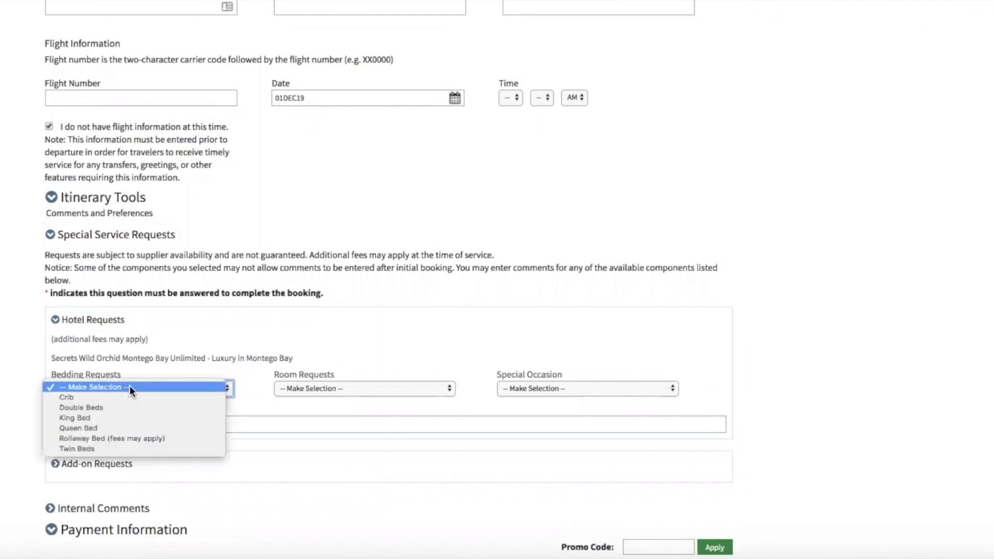
{"action": "left_click", "coordinate": [99, 418]}
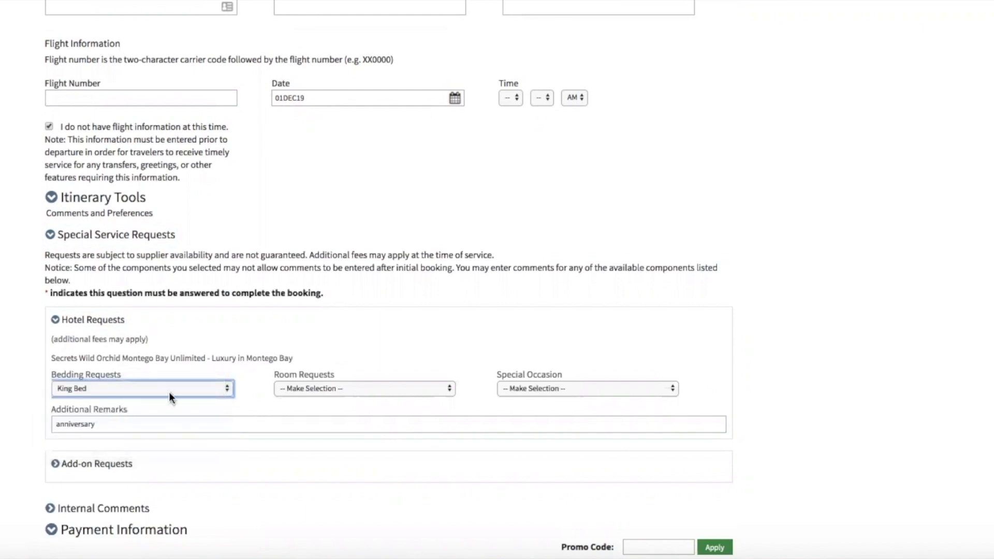
{"action": "left_click", "coordinate": [298, 389]}
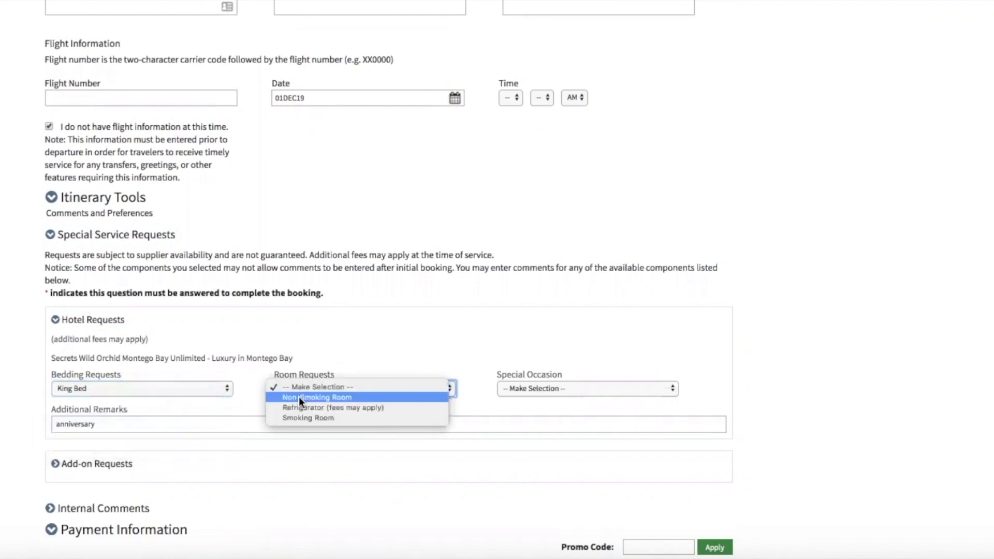
{"action": "left_click", "coordinate": [299, 396]}
{"action": "left_click", "coordinate": [536, 389]}
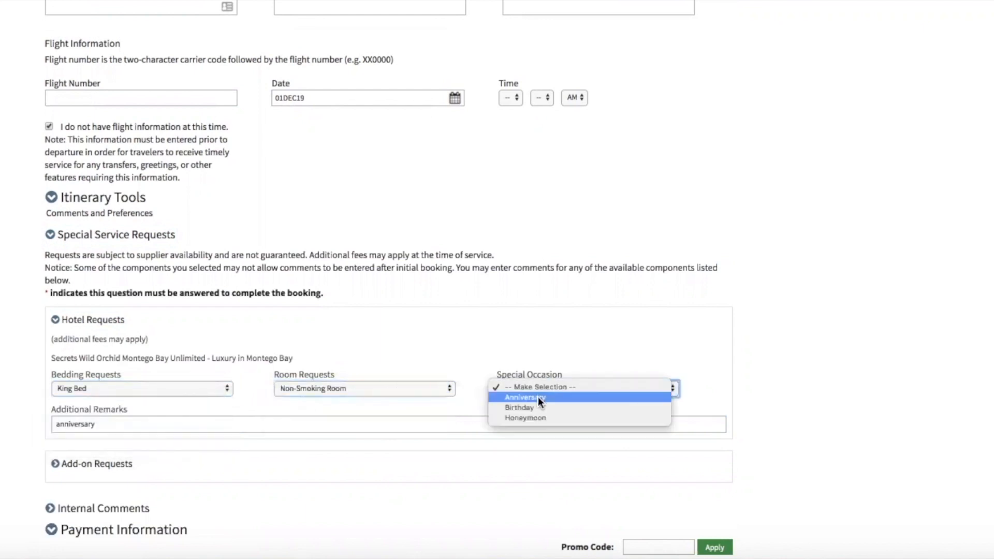
{"action": "left_click", "coordinate": [538, 397]}
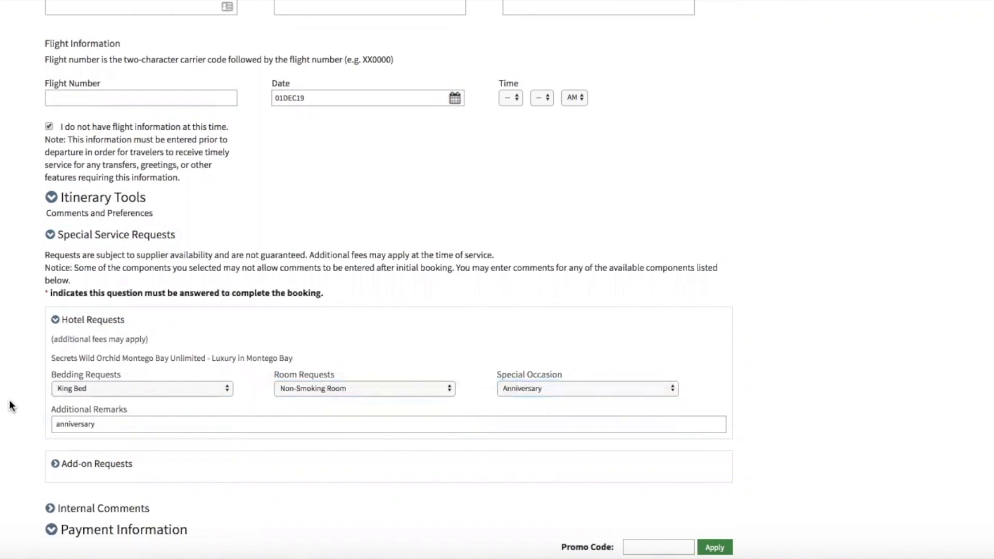
Expand the Add-on Requests section and look through its options.
{"action": "scroll", "coordinate": [11, 404], "scroll_direction": "down", "scroll_amount": 1}
{"action": "scroll", "coordinate": [12, 405], "scroll_direction": "down", "scroll_amount": 1}
{"action": "left_click", "coordinate": [85, 358]}
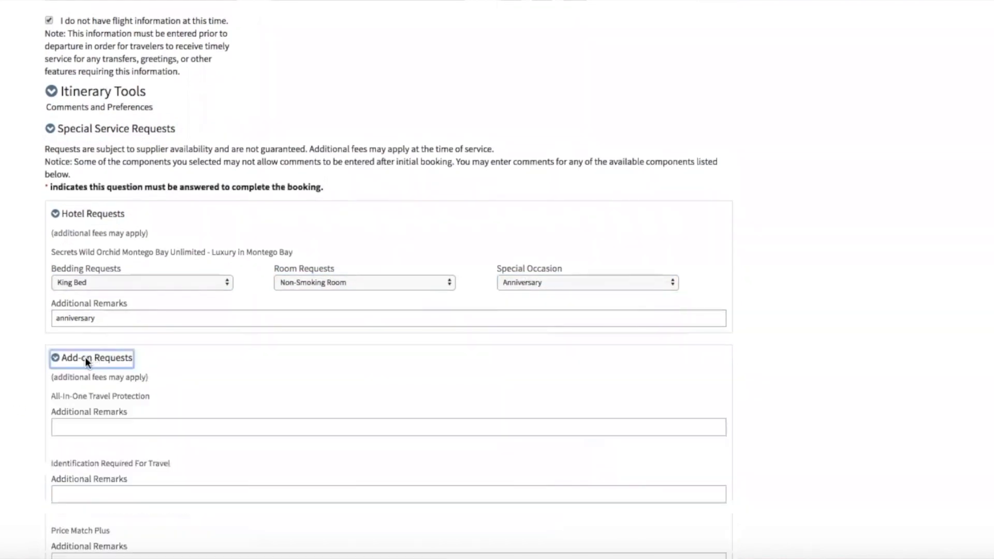
{"action": "scroll", "coordinate": [18, 374], "scroll_direction": "down", "scroll_amount": 3}
{"action": "scroll", "coordinate": [18, 374], "scroll_direction": "down", "scroll_amount": 1}
{"action": "scroll", "coordinate": [17, 369], "scroll_direction": "down", "scroll_amount": 2}
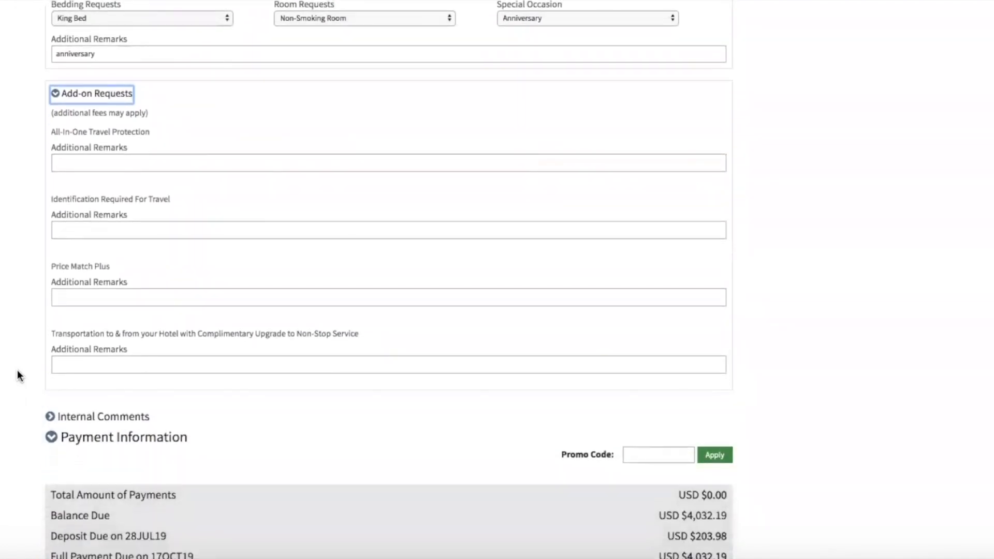
{"action": "scroll", "coordinate": [17, 369], "scroll_direction": "up", "scroll_amount": 1}
{"action": "scroll", "coordinate": [17, 370], "scroll_direction": "down", "scroll_amount": 1}
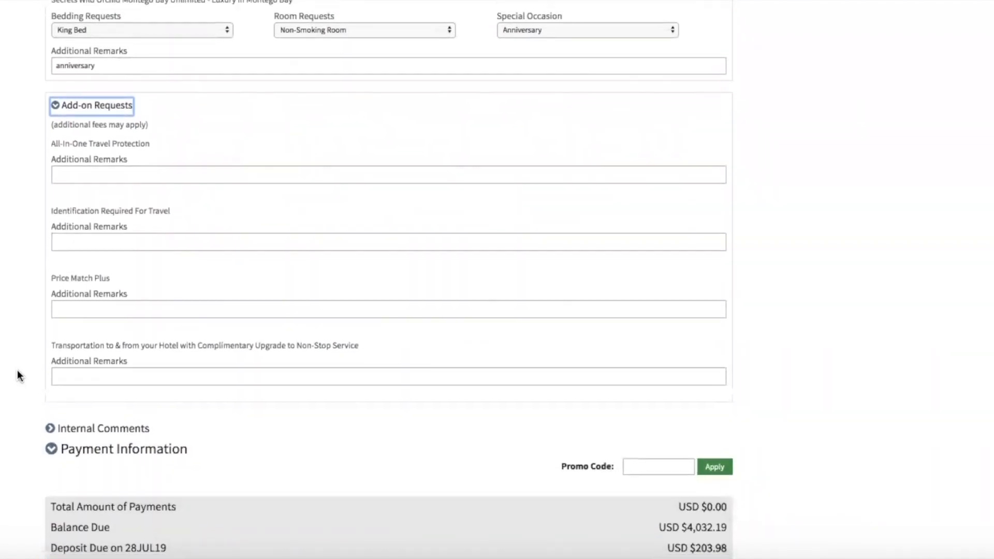
{"action": "scroll", "coordinate": [17, 369], "scroll_direction": "down", "scroll_amount": 2}
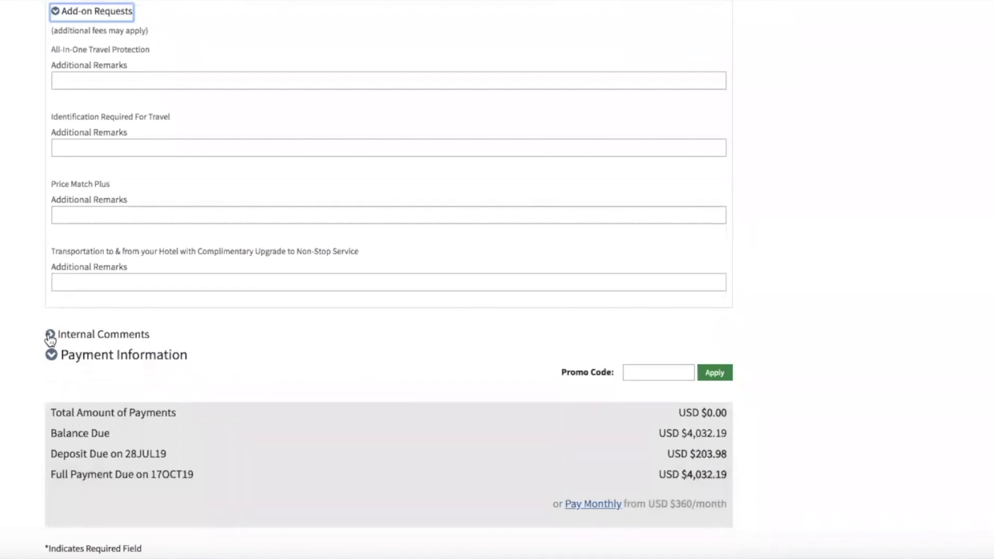
Add the internal comment 'make sure they get passports with the correct name'.
{"action": "left_click", "coordinate": [50, 335]}
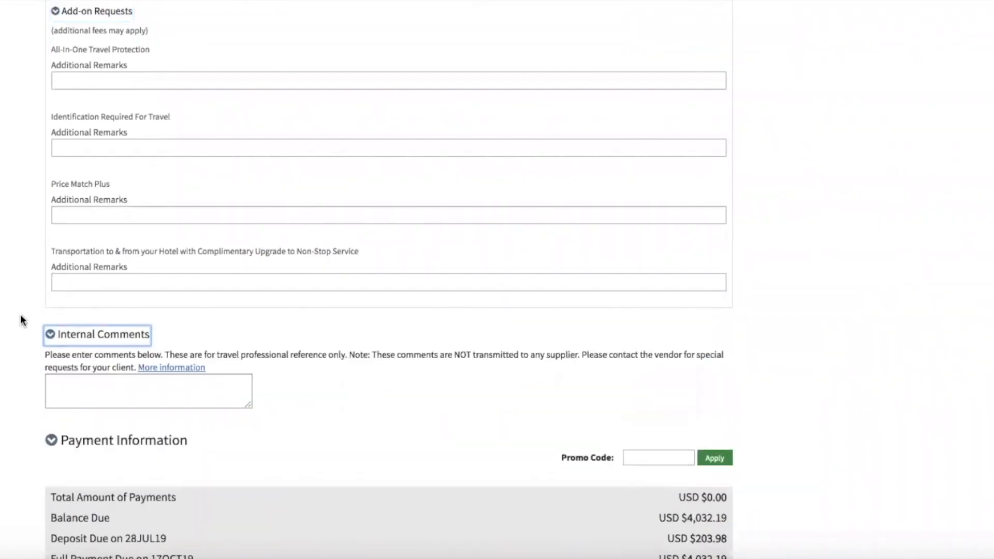
{"action": "scroll", "coordinate": [21, 317], "scroll_direction": "down", "scroll_amount": 2}
{"action": "left_click", "coordinate": [71, 322]}
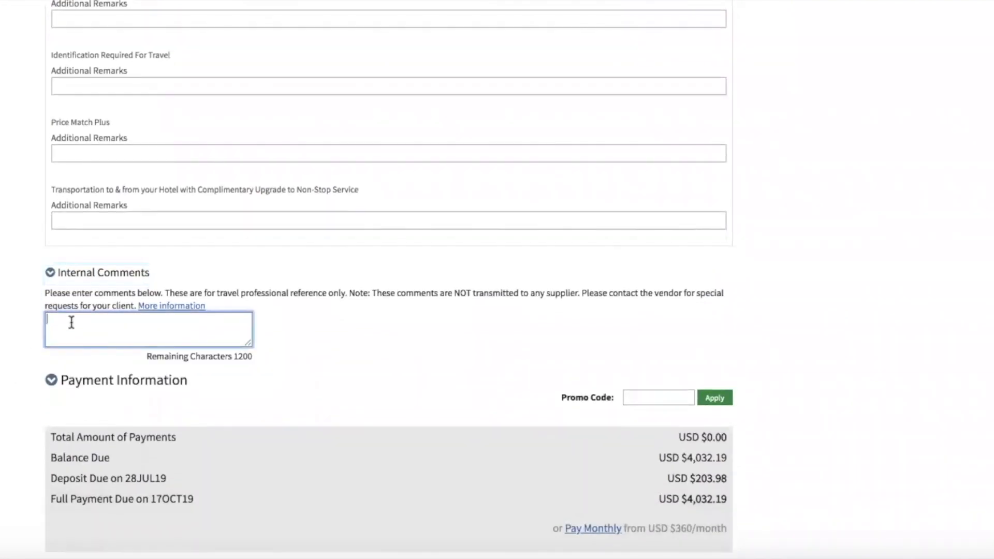
{"action": "type", "text": "n"}
{"action": "key", "text": "BackSpace"}
{"action": "type", "text": "make sure tehey get passports with the correct name"}
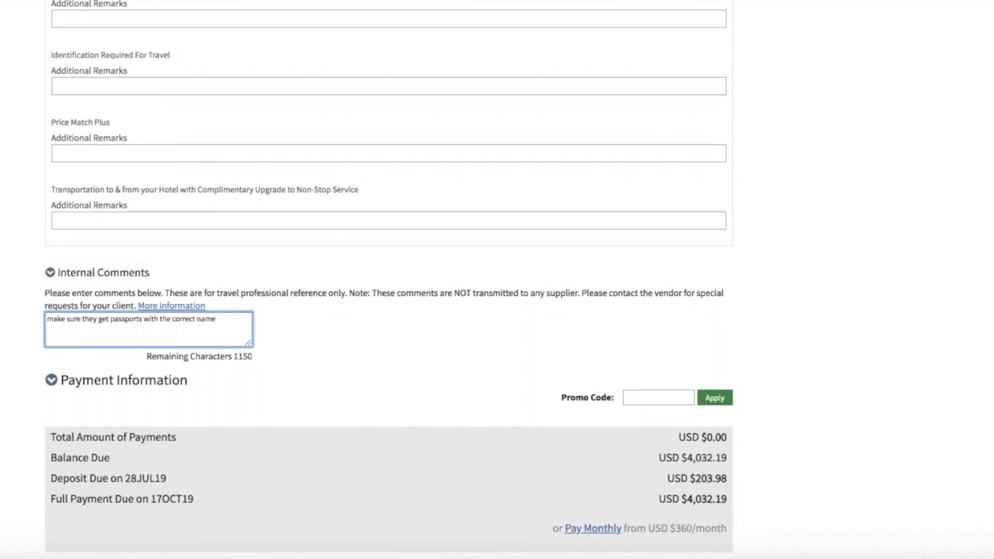
{"action": "key", "text": "Tab"}
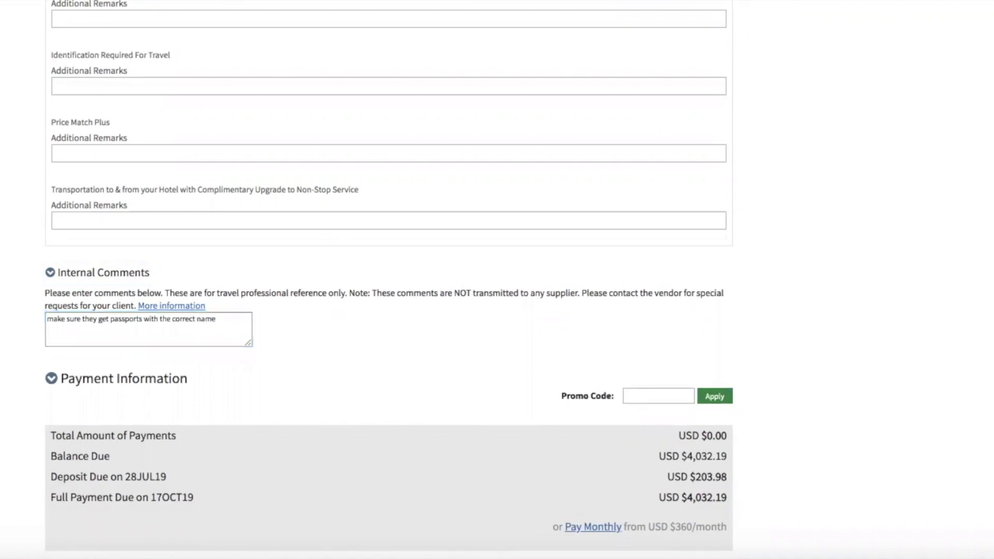
{"action": "scroll", "coordinate": [388, 280], "scroll_direction": "down", "scroll_amount": 1}
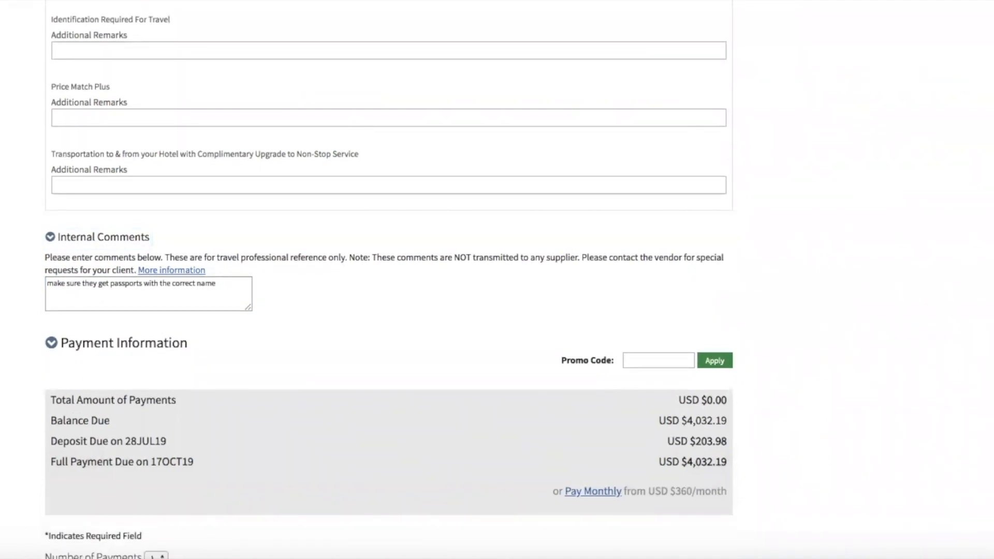
Scroll past the payment fields and Bill of Rights to the terms acknowledgment checkbox.
{"action": "scroll", "coordinate": [183, 242], "scroll_direction": "down", "scroll_amount": 2}
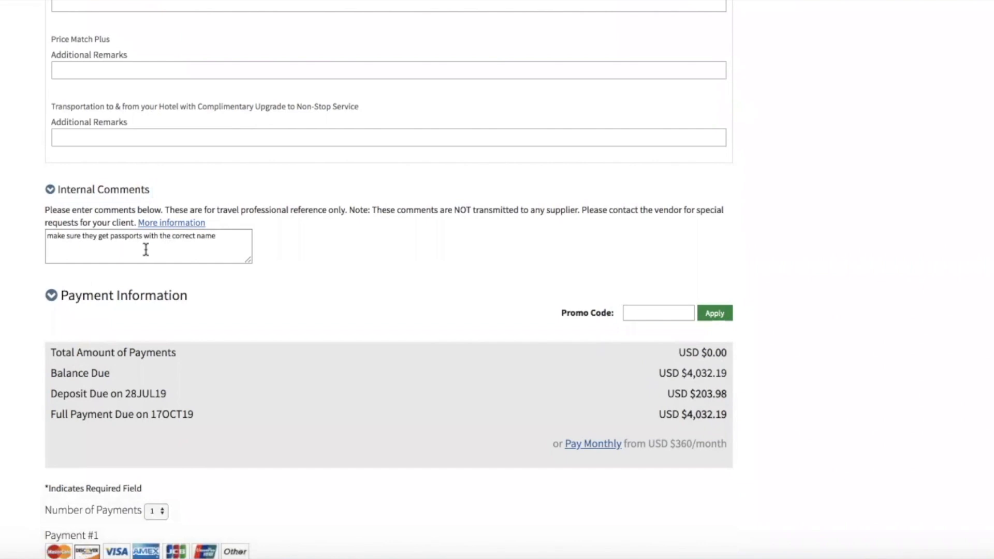
{"action": "scroll", "coordinate": [13, 362], "scroll_direction": "down", "scroll_amount": 3}
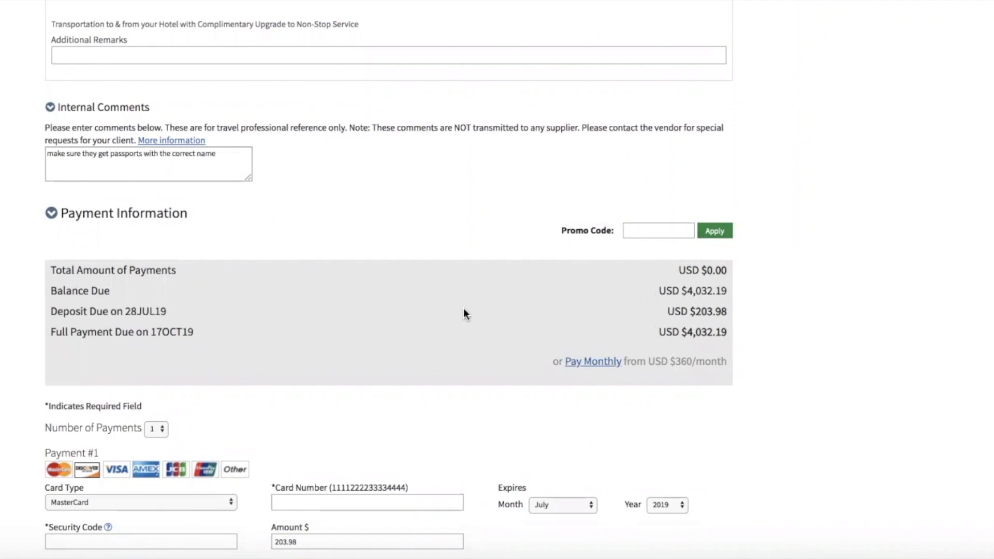
{"action": "scroll", "coordinate": [464, 310], "scroll_direction": "down", "scroll_amount": 5}
{"action": "scroll", "coordinate": [463, 309], "scroll_direction": "down", "scroll_amount": 3}
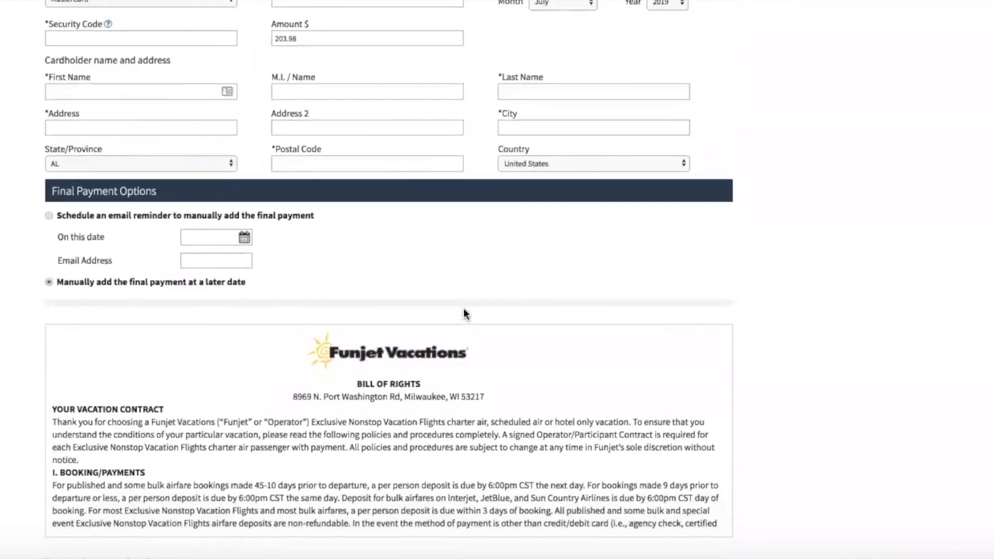
{"action": "scroll", "coordinate": [151, 229], "scroll_direction": "down", "scroll_amount": 3}
{"action": "scroll", "coordinate": [351, 240], "scroll_direction": "down", "scroll_amount": 10}
{"action": "scroll", "coordinate": [351, 239], "scroll_direction": "down", "scroll_amount": 10}
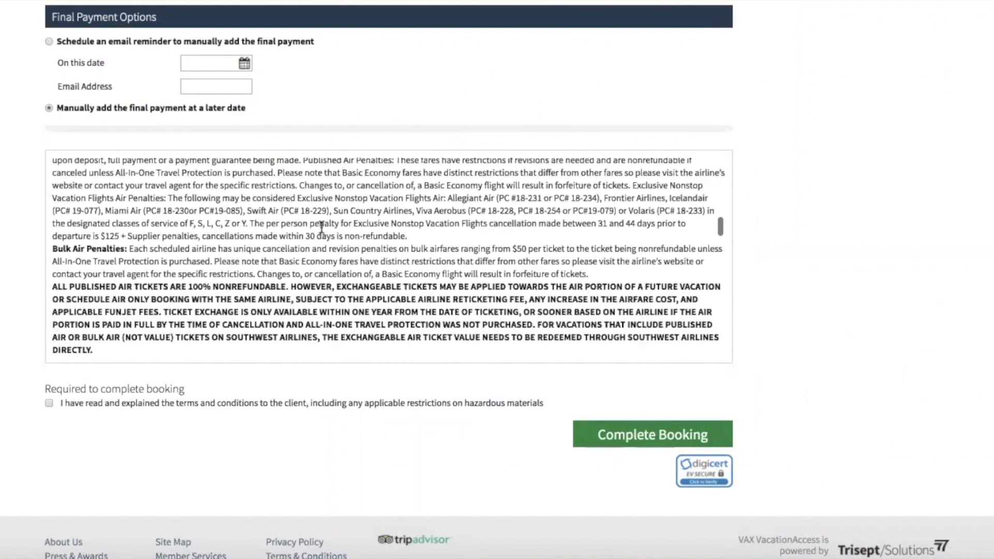
{"action": "scroll", "coordinate": [321, 228], "scroll_direction": "down", "scroll_amount": 10}
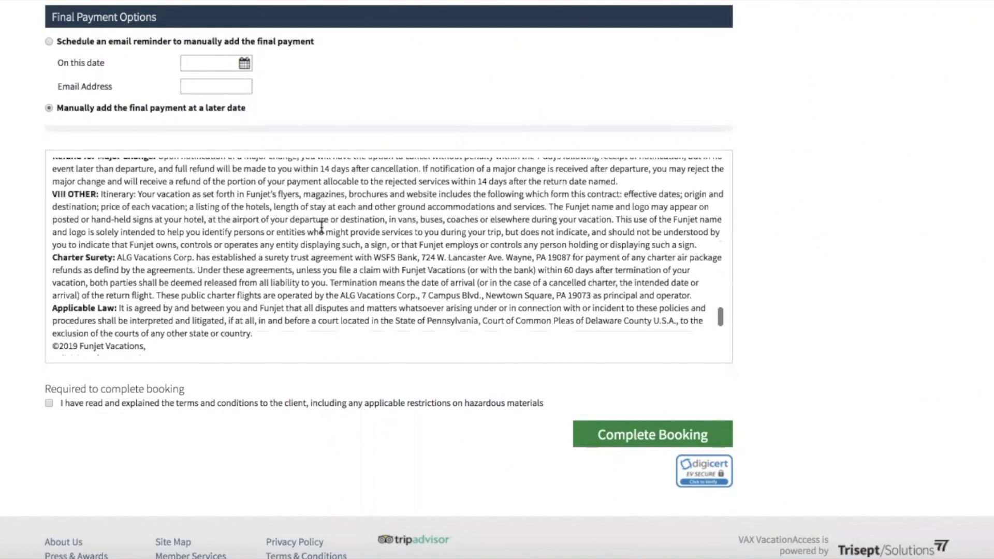
{"action": "scroll", "coordinate": [321, 228], "scroll_direction": "up", "scroll_amount": 10}
{"action": "scroll", "coordinate": [321, 228], "scroll_direction": "up", "scroll_amount": 15}
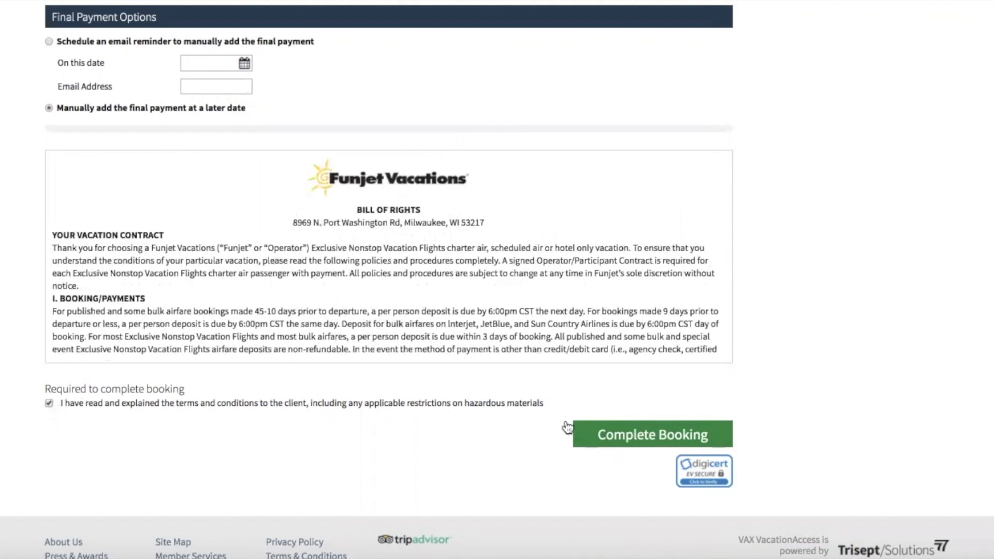
Complete the booking to create the confirmed reservation.
{"action": "left_click", "coordinate": [585, 434]}
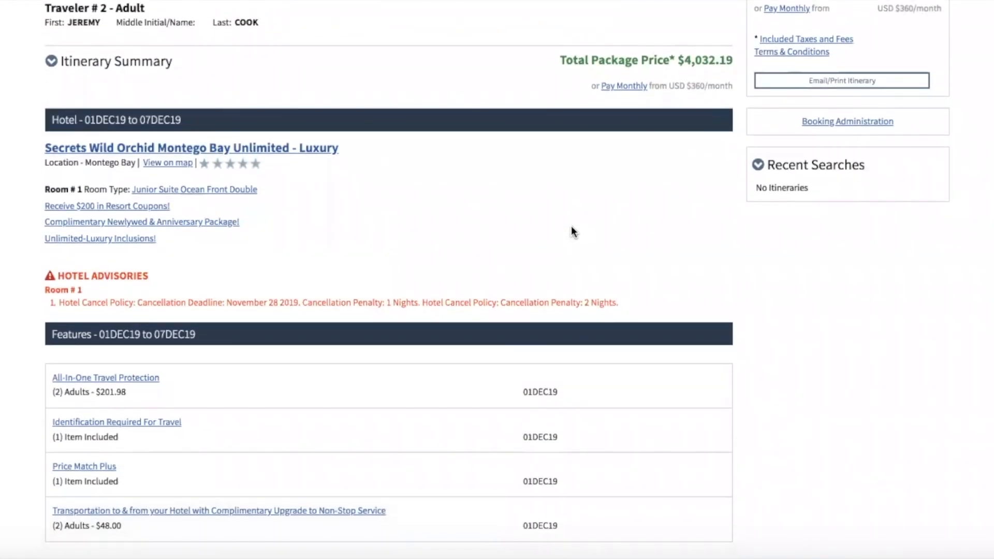
{"action": "scroll", "coordinate": [572, 227], "scroll_direction": "down", "scroll_amount": 5}
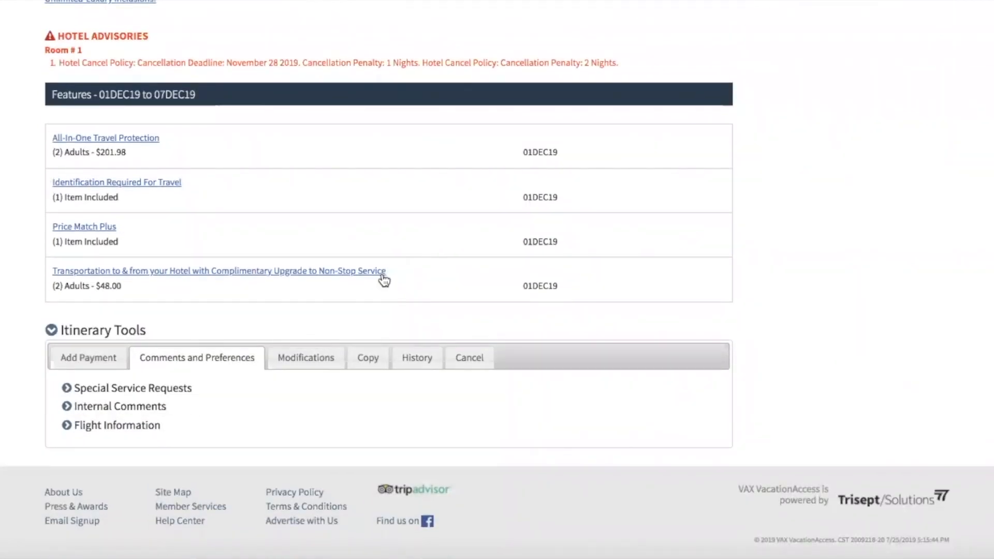
{"action": "scroll", "coordinate": [240, 308], "scroll_direction": "up", "scroll_amount": 2}
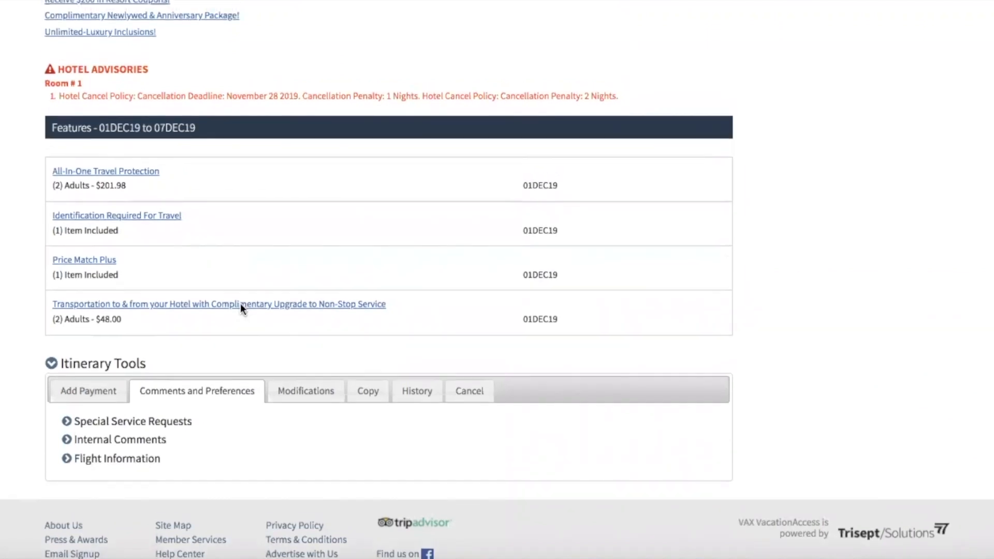
{"action": "scroll", "coordinate": [240, 309], "scroll_direction": "down", "scroll_amount": 1}
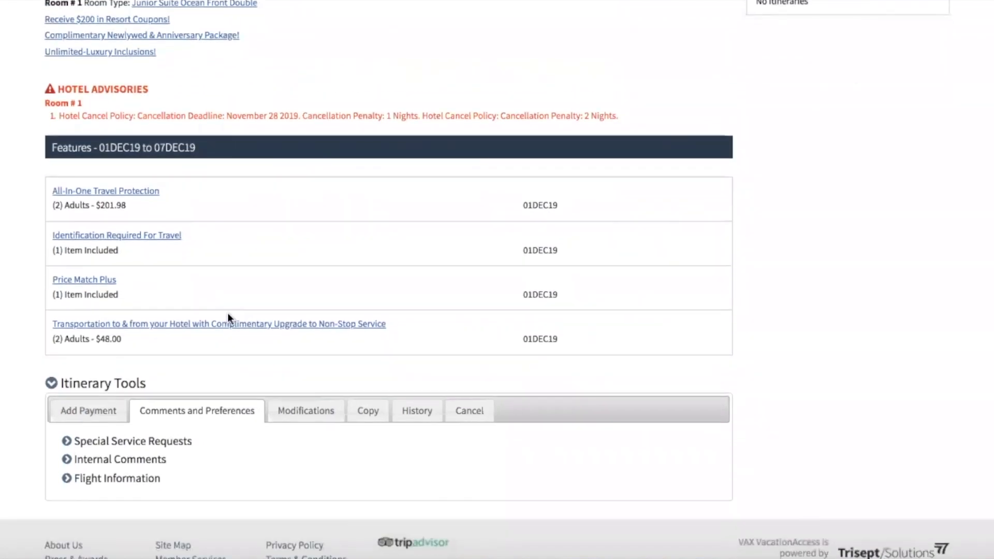
Review the reservation's payment summary and bring up the Modifications options.
{"action": "left_click", "coordinate": [90, 409]}
{"action": "scroll", "coordinate": [26, 443], "scroll_direction": "down", "scroll_amount": 2}
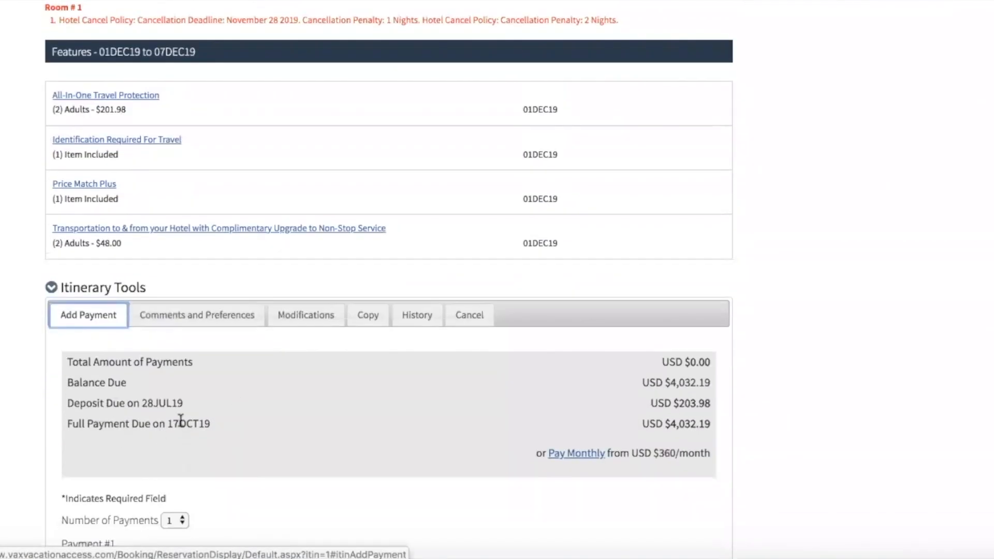
{"action": "left_click", "coordinate": [254, 419]}
{"action": "scroll", "coordinate": [254, 417], "scroll_direction": "up", "scroll_amount": 10}
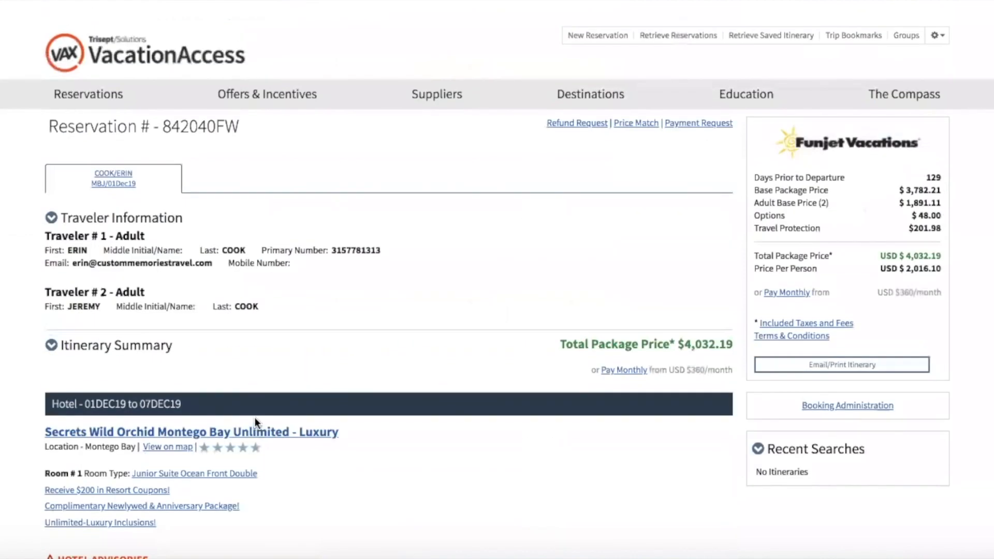
{"action": "scroll", "coordinate": [254, 418], "scroll_direction": "down", "scroll_amount": 8}
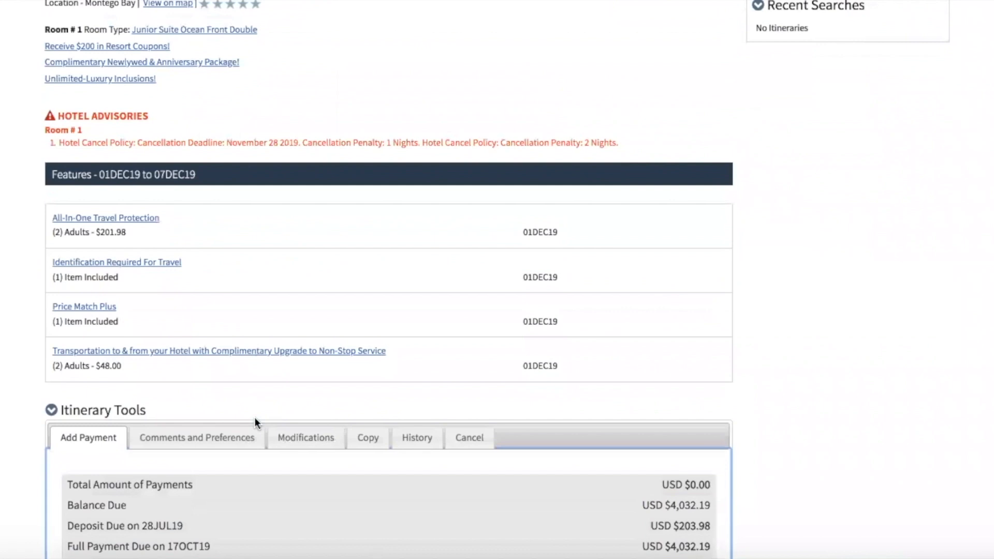
{"action": "scroll", "coordinate": [254, 417], "scroll_direction": "up", "scroll_amount": 8}
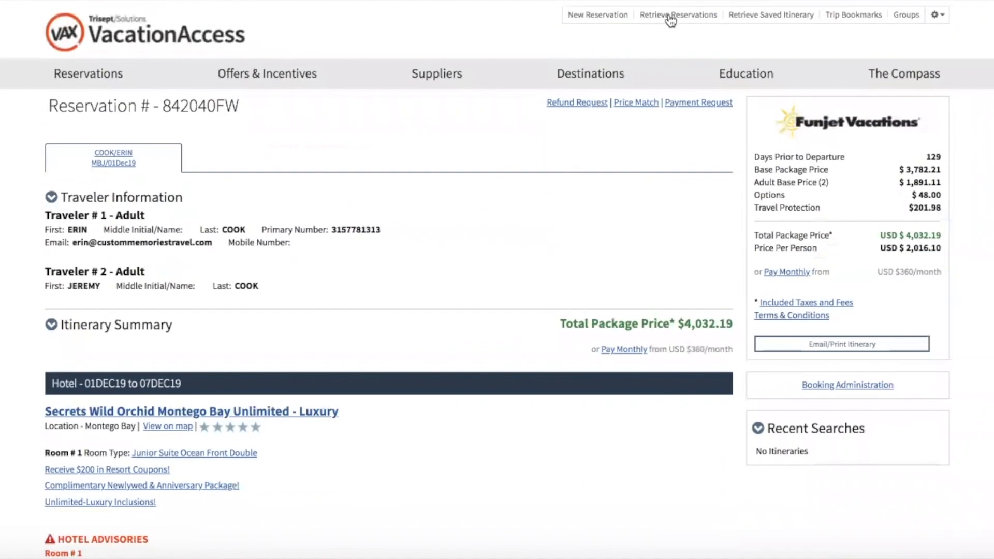
{"action": "scroll", "coordinate": [246, 370], "scroll_direction": "down", "scroll_amount": 16}
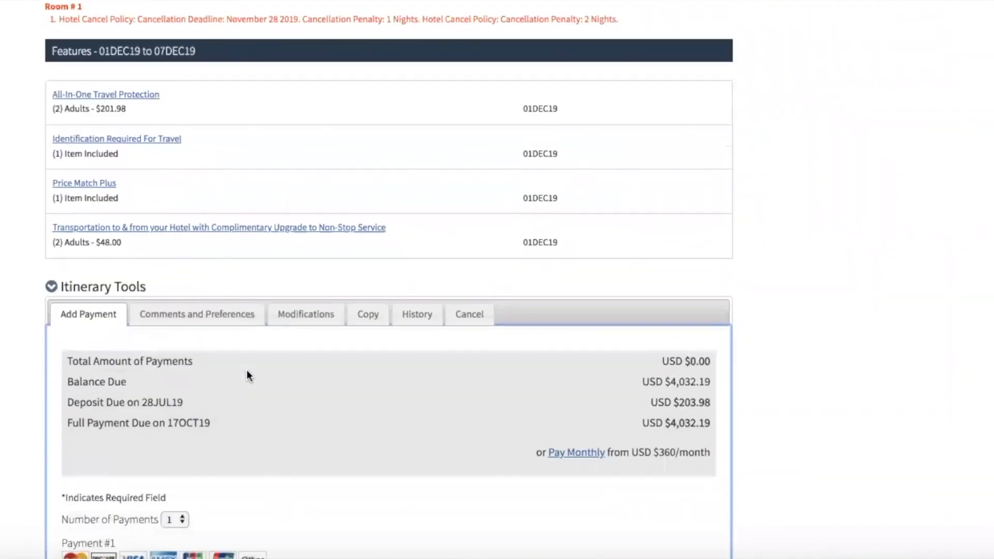
{"action": "scroll", "coordinate": [213, 244], "scroll_direction": "up", "scroll_amount": 3}
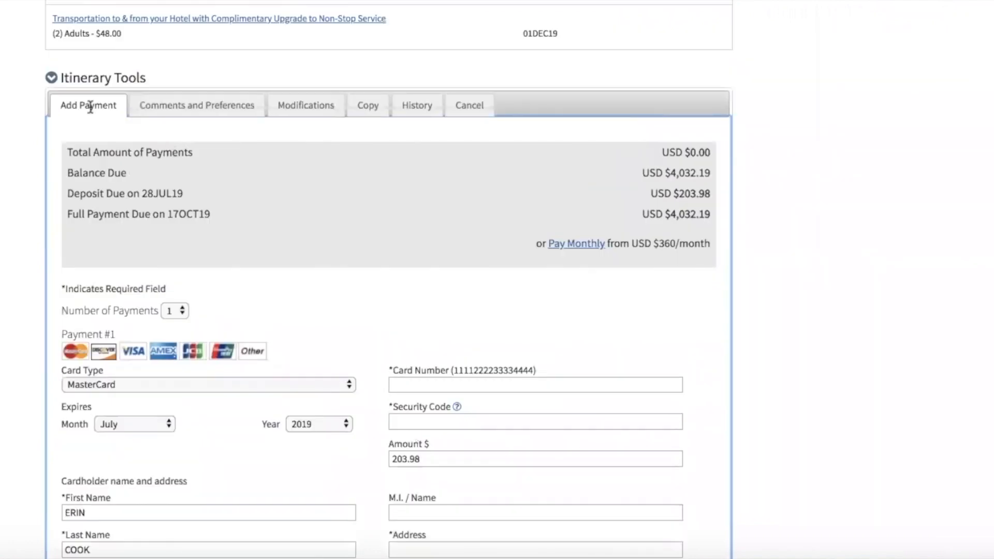
{"action": "left_click", "coordinate": [331, 105]}
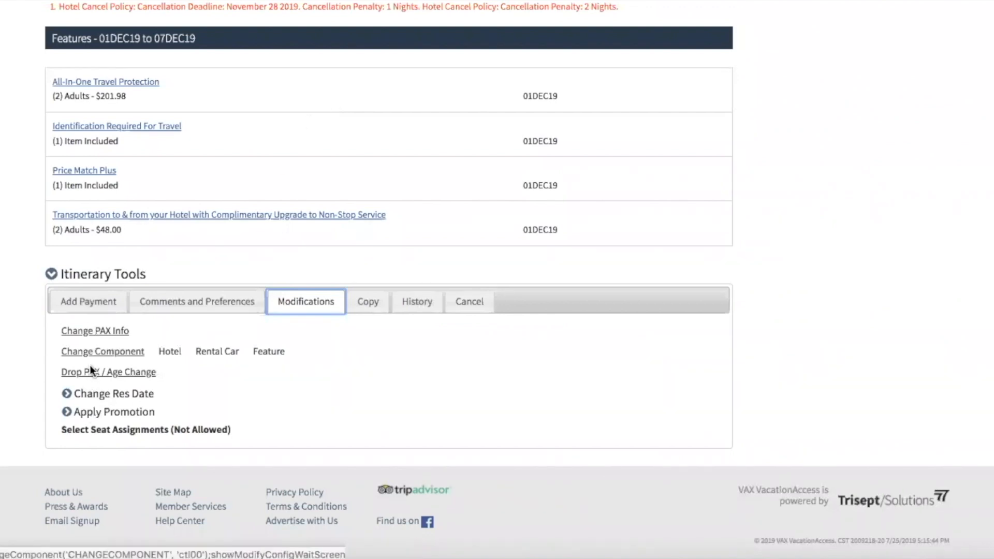
Add the Spirit of Reggae excursion for 2 adults on 03DEC19, totaling $4,218.19, and check out.
{"action": "left_click", "coordinate": [89, 352]}
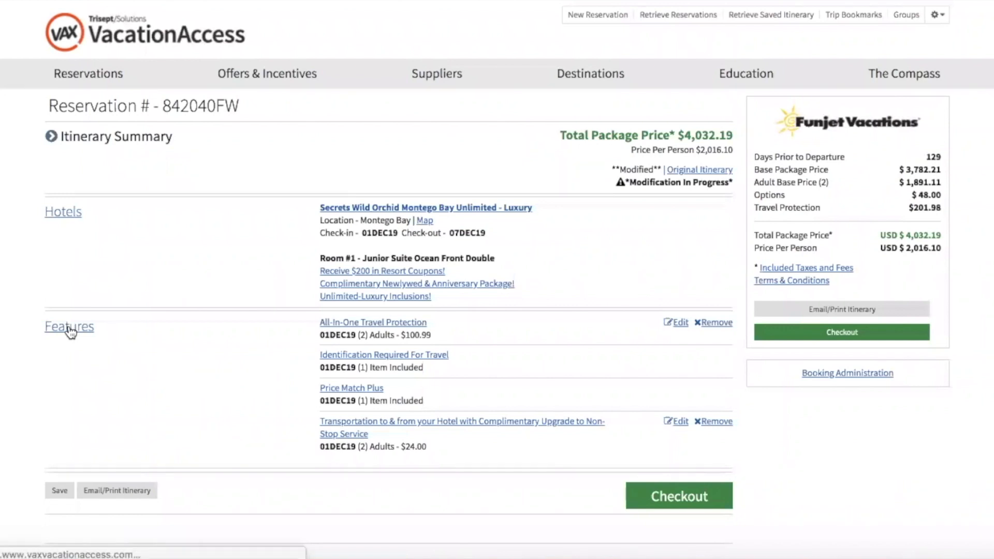
{"action": "left_click", "coordinate": [70, 331]}
{"action": "left_click", "coordinate": [334, 313]}
{"action": "left_click", "coordinate": [334, 325]}
{"action": "left_click", "coordinate": [699, 371]}
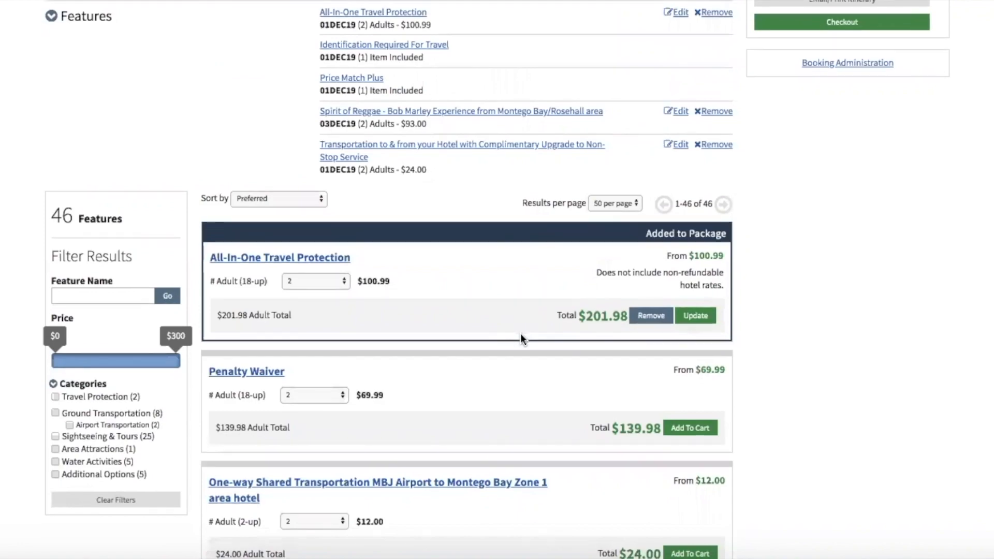
{"action": "scroll", "coordinate": [621, 311], "scroll_direction": "up", "scroll_amount": 6}
{"action": "left_click", "coordinate": [837, 332]}
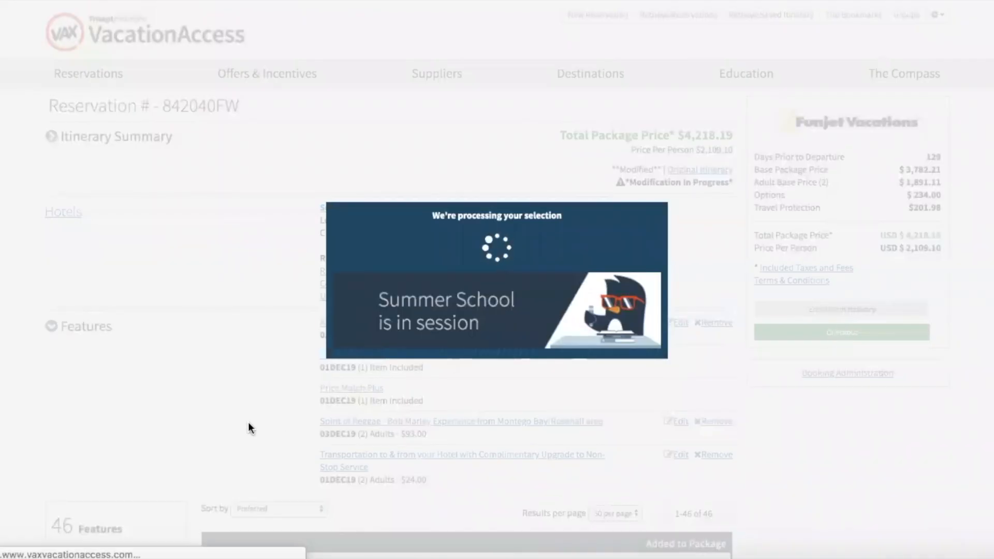
Change the travel protection selection for the modified itinerary.
{"action": "scroll", "coordinate": [248, 421], "scroll_direction": "down", "scroll_amount": 14}
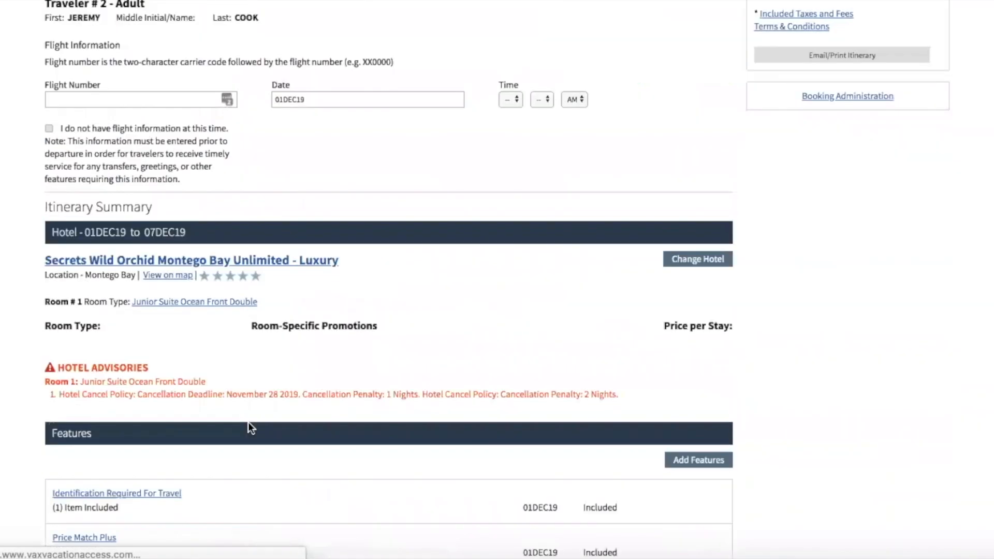
{"action": "scroll", "coordinate": [186, 381], "scroll_direction": "up", "scroll_amount": 12}
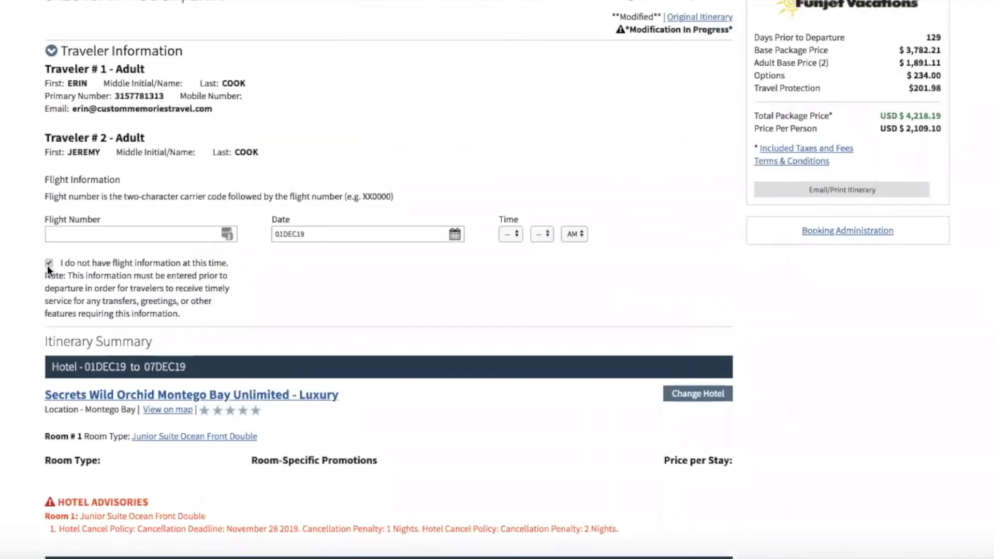
{"action": "scroll", "coordinate": [49, 269], "scroll_direction": "down", "scroll_amount": 14}
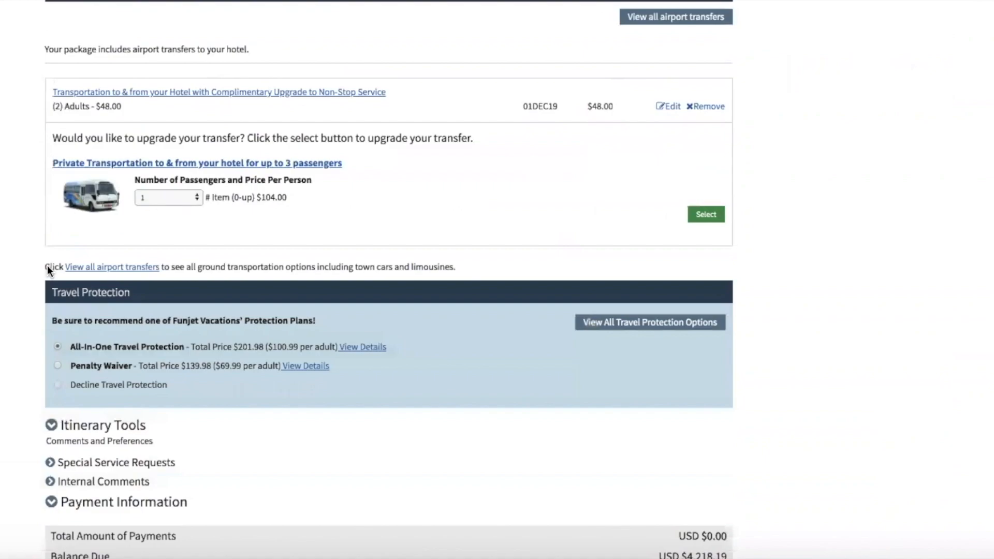
{"action": "scroll", "coordinate": [48, 269], "scroll_direction": "down", "scroll_amount": 2}
{"action": "left_click", "coordinate": [55, 265]}
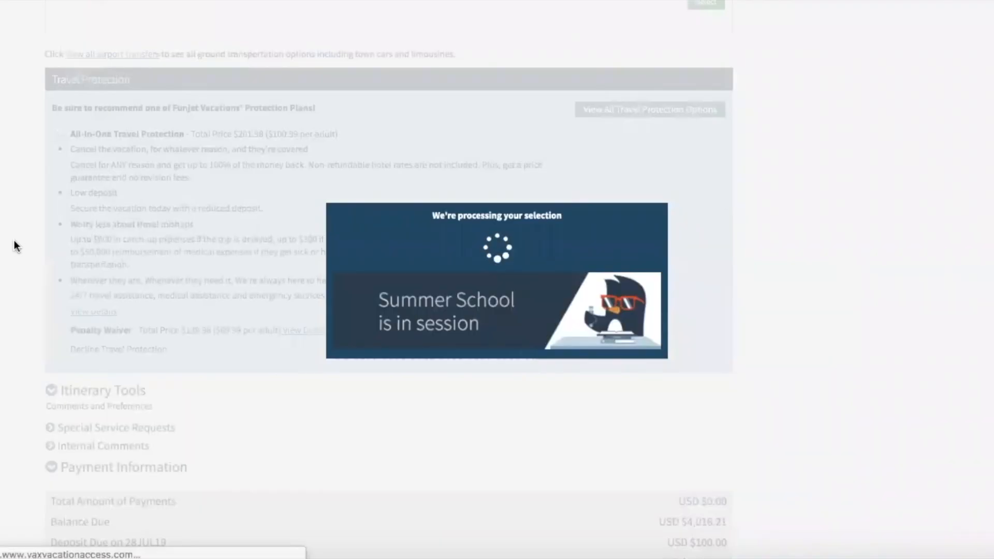
Accept the terms and conditions and complete the itinerary change.
{"action": "scroll", "coordinate": [14, 240], "scroll_direction": "down", "scroll_amount": 1}
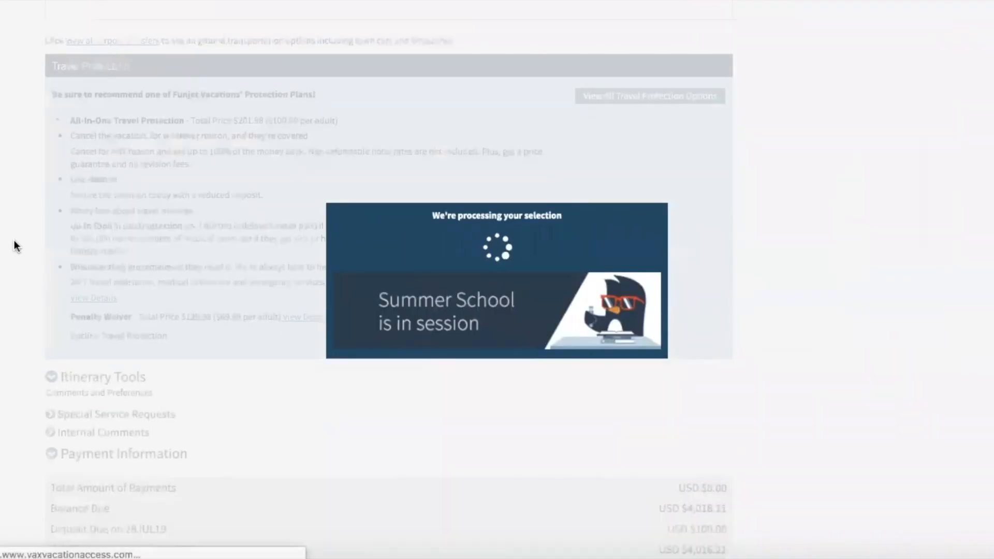
{"action": "scroll", "coordinate": [14, 240], "scroll_direction": "down", "scroll_amount": 8}
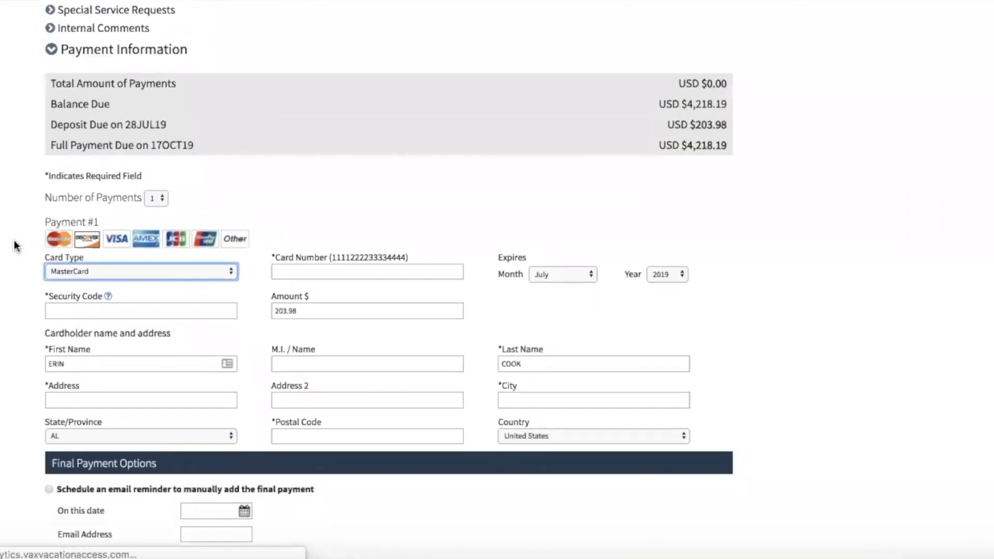
{"action": "scroll", "coordinate": [14, 240], "scroll_direction": "down", "scroll_amount": 5}
{"action": "left_click", "coordinate": [49, 353]}
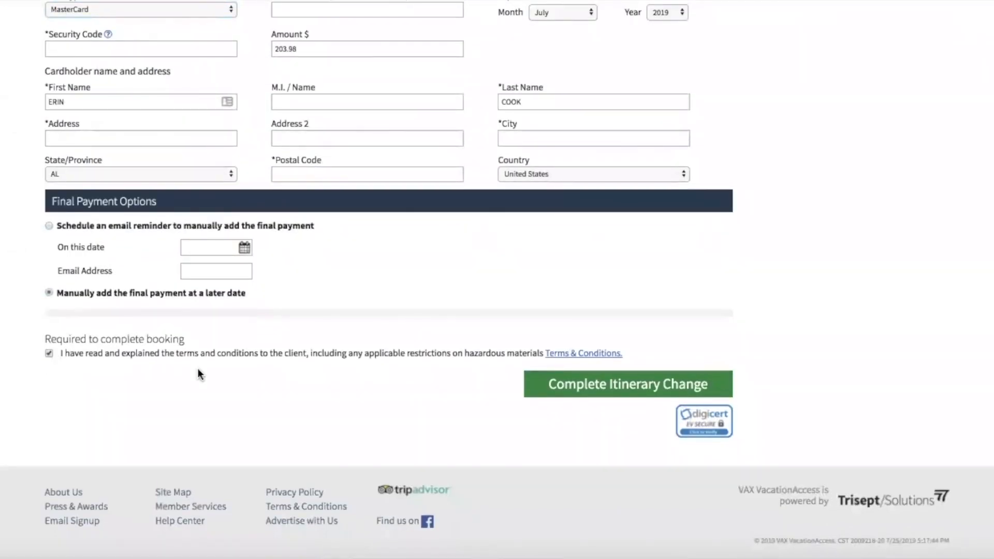
{"action": "left_click", "coordinate": [572, 383]}
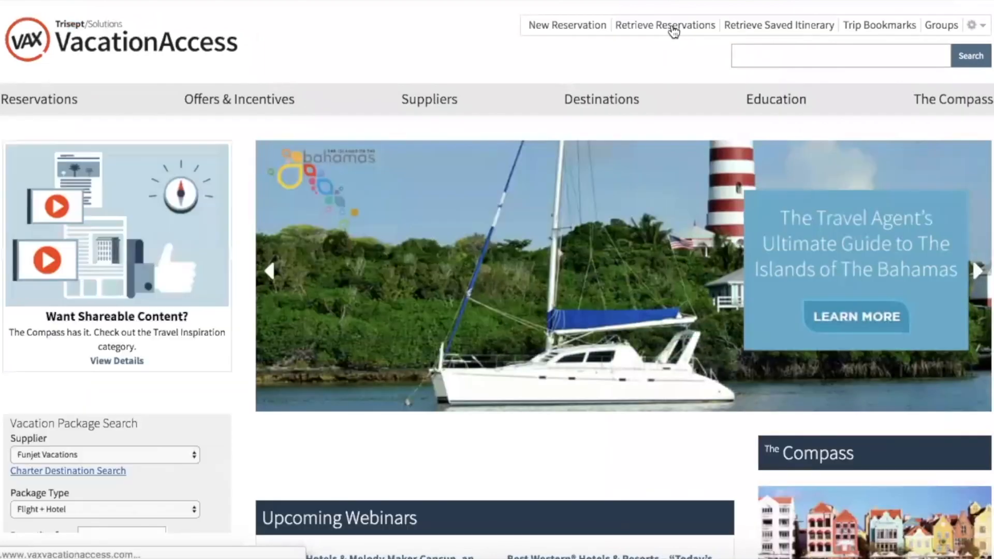
Search reservations by the passenger's first and last name and open the active Montego Bay booking.
{"action": "left_click", "coordinate": [664, 25]}
{"action": "left_click", "coordinate": [415, 187]}
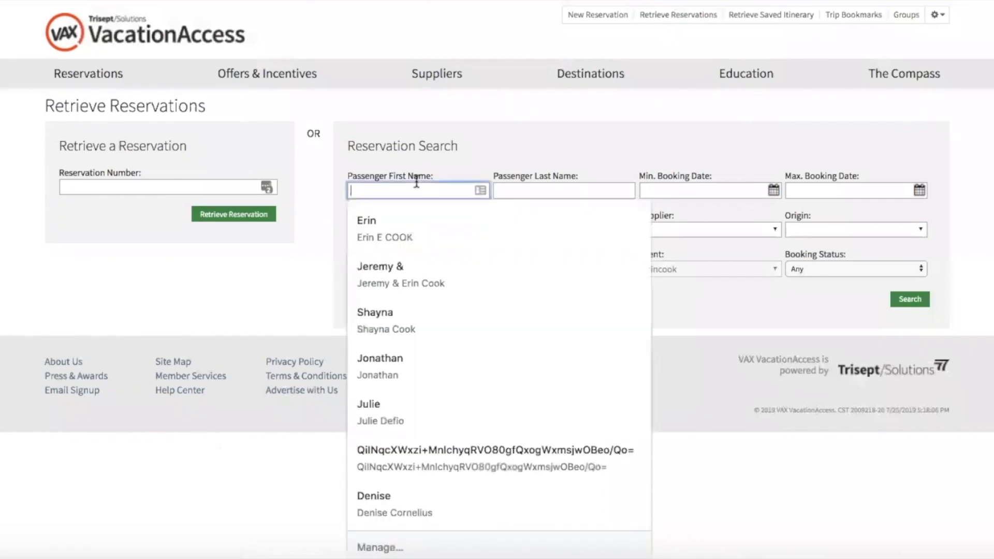
{"action": "key", "text": "Tab"}
{"action": "left_click", "coordinate": [913, 303]}
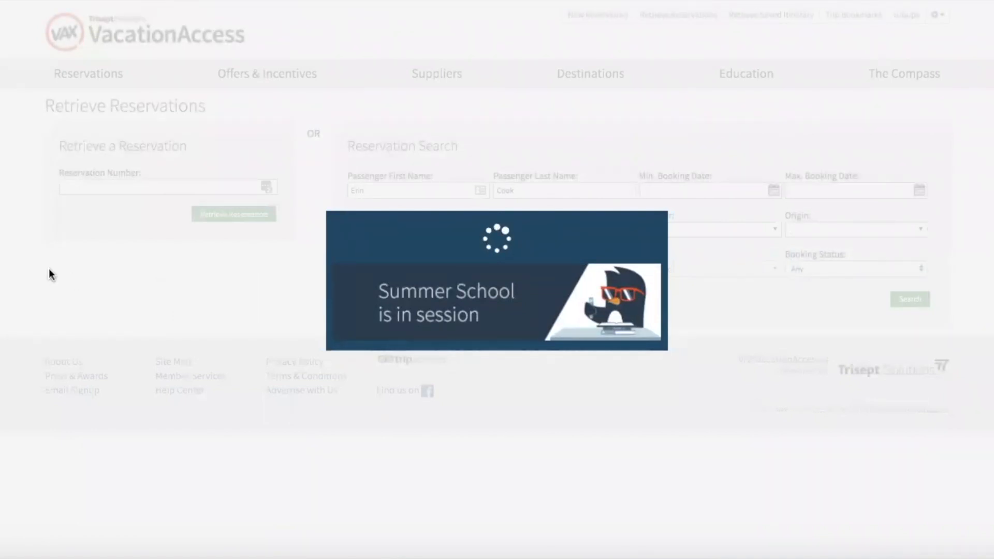
{"action": "scroll", "coordinate": [49, 268], "scroll_direction": "down", "scroll_amount": 3}
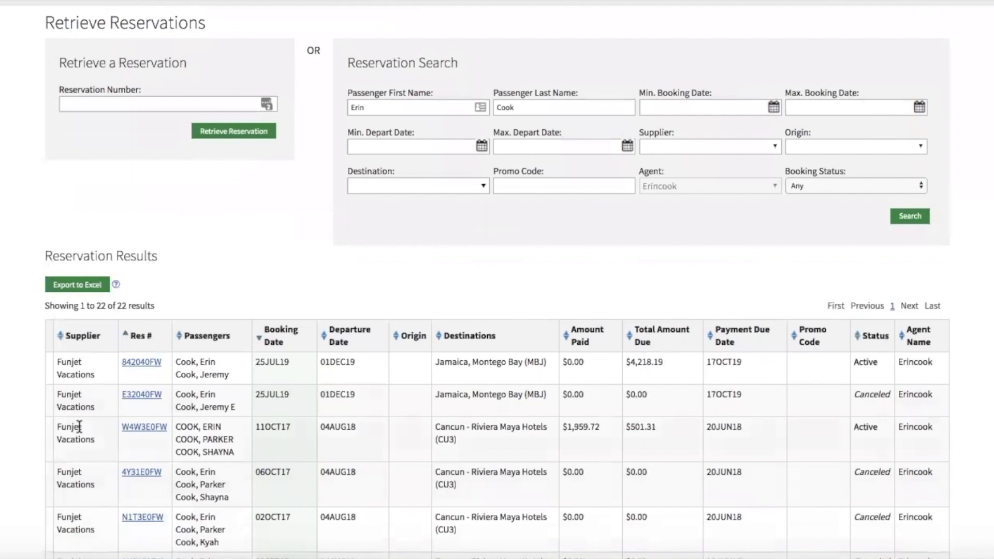
{"action": "left_click", "coordinate": [141, 362]}
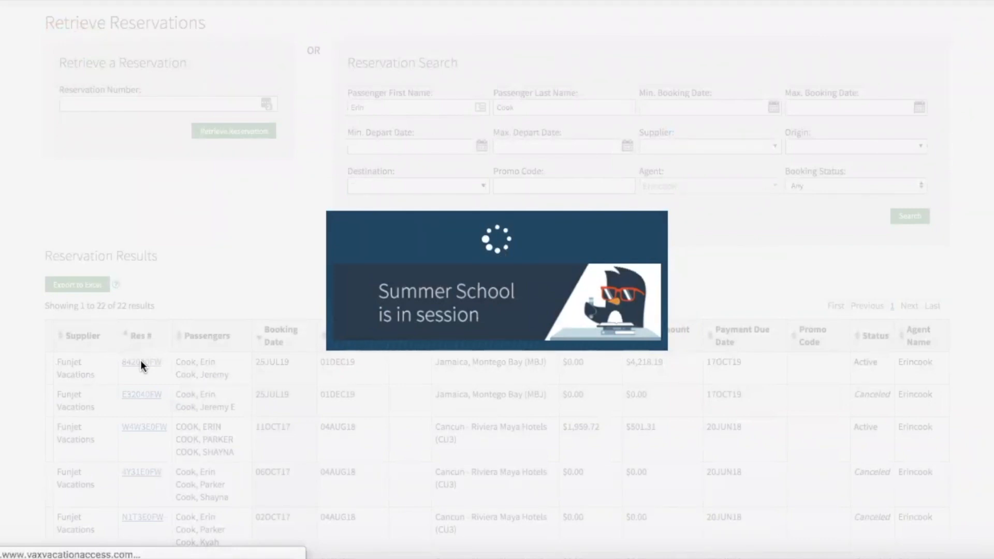
Review the reservation's payment summary, copy option and comment history, then bring up its cancellation panel.
{"action": "scroll", "coordinate": [407, 309], "scroll_direction": "down", "scroll_amount": 8}
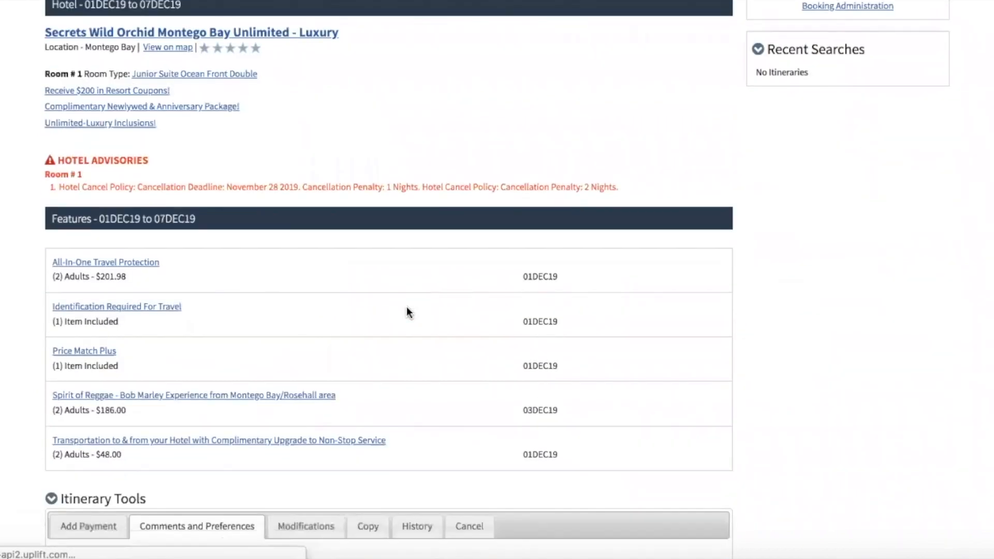
{"action": "left_click", "coordinate": [83, 357]}
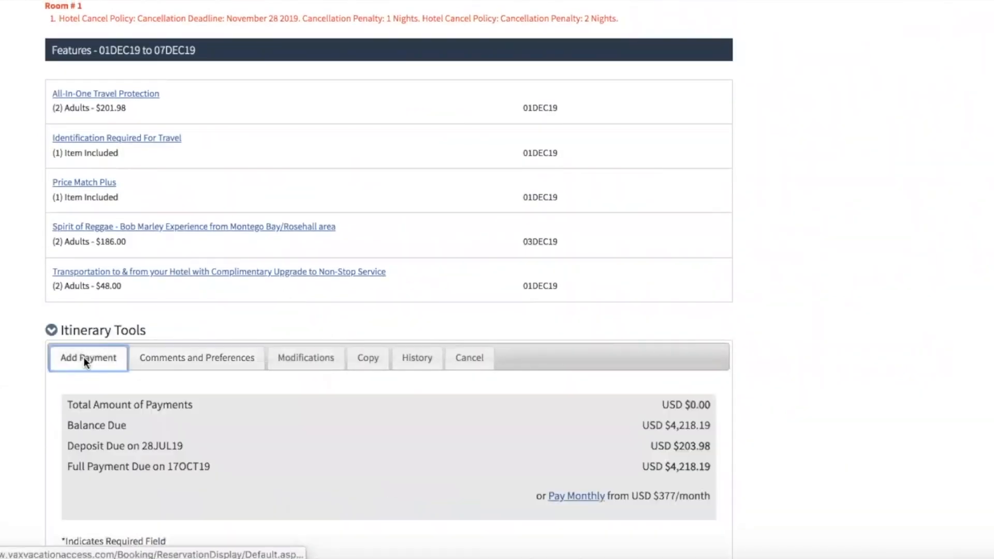
{"action": "scroll", "coordinate": [1, 385], "scroll_direction": "down", "scroll_amount": 5}
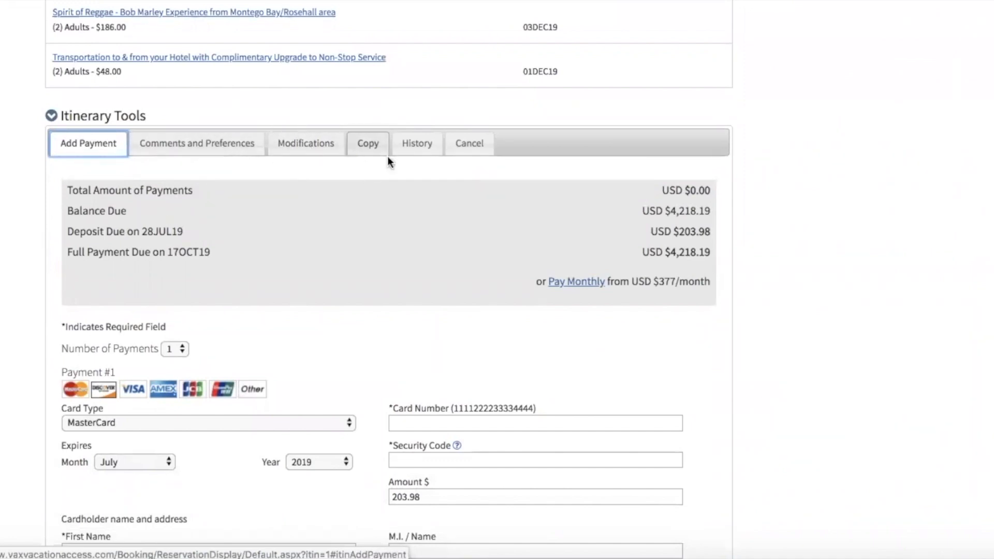
{"action": "left_click", "coordinate": [369, 145]}
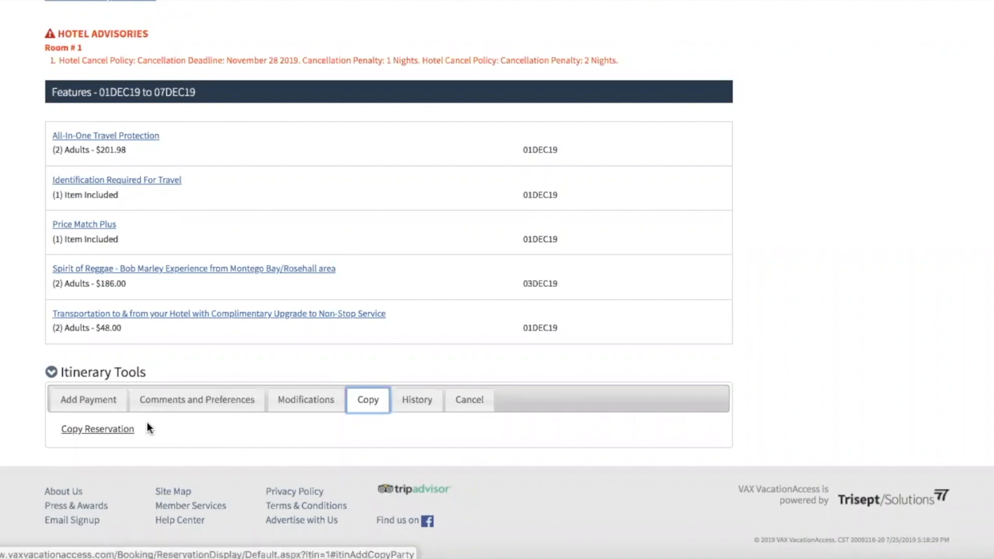
{"action": "left_click", "coordinate": [415, 399]}
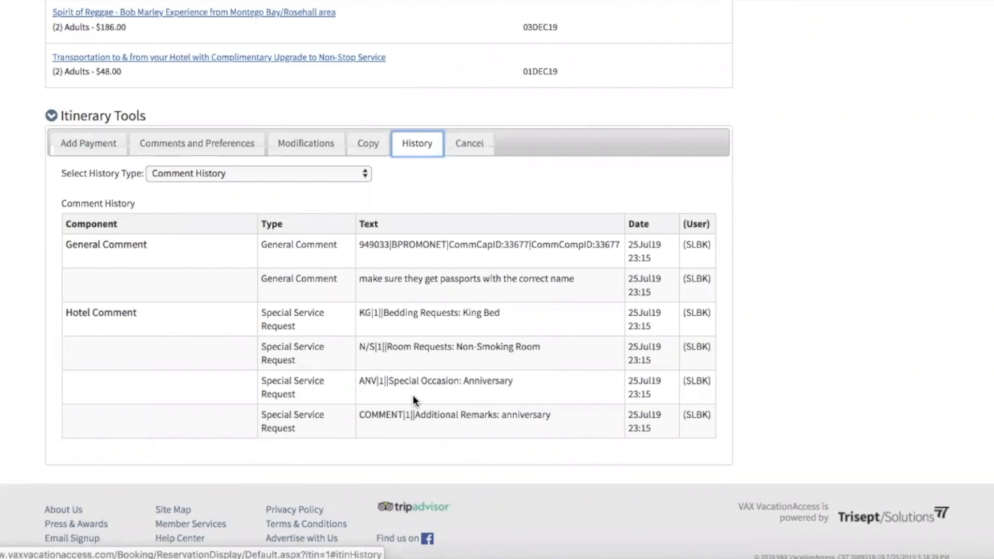
{"action": "left_click", "coordinate": [460, 141]}
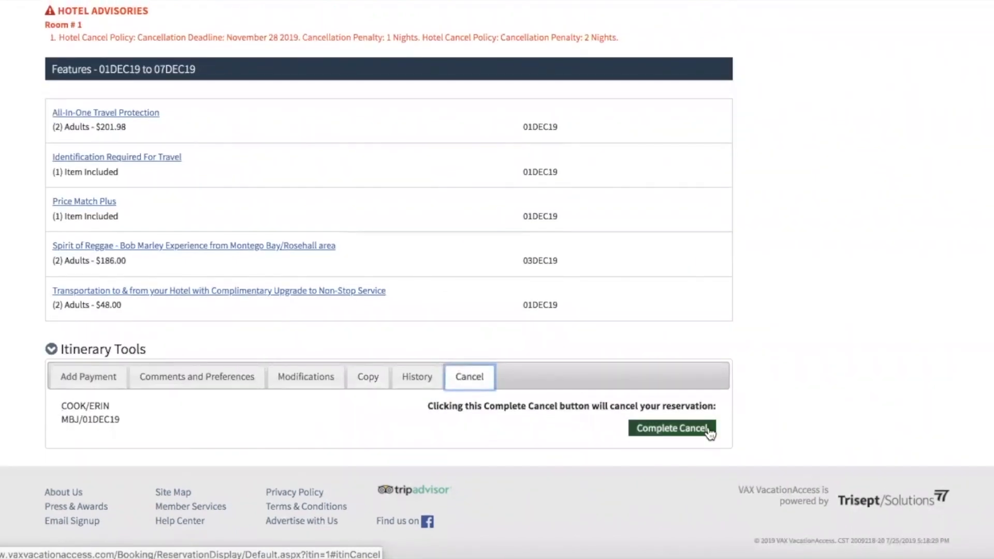
Complete the cancellation of the $4,218.19 Montego Bay reservation and check the canceled itinerary.
{"action": "left_click", "coordinate": [704, 432]}
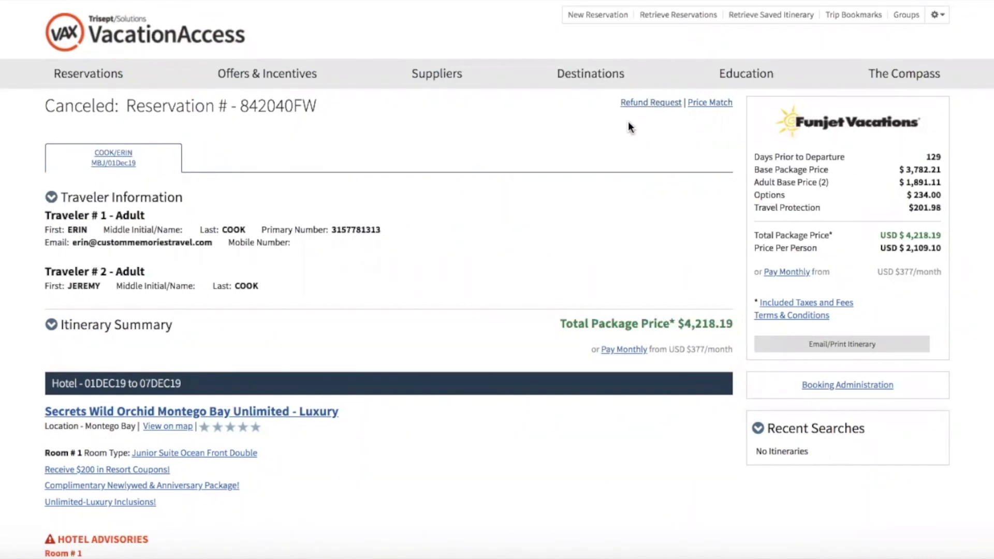
{"action": "scroll", "coordinate": [628, 127], "scroll_direction": "down", "scroll_amount": 1}
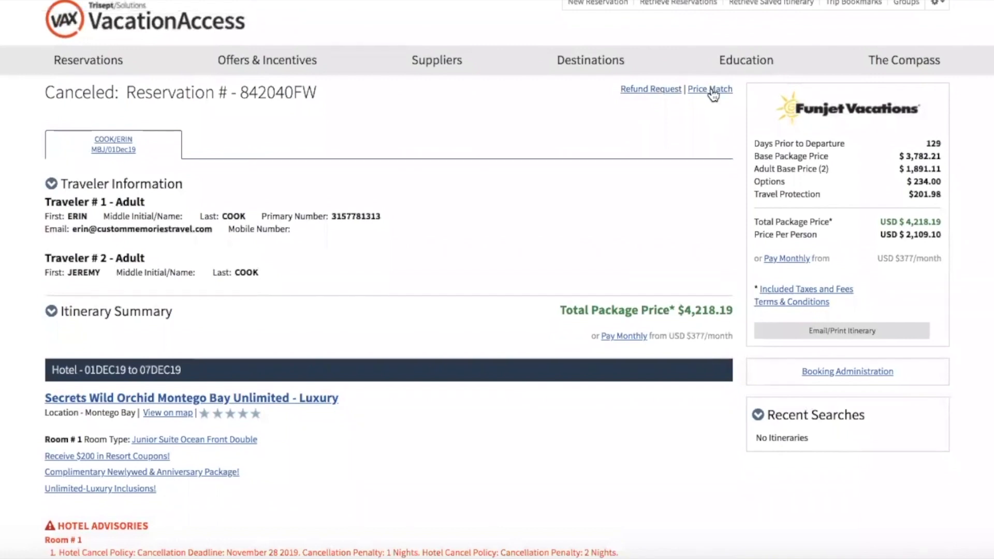
{"action": "left_click", "coordinate": [713, 91]}
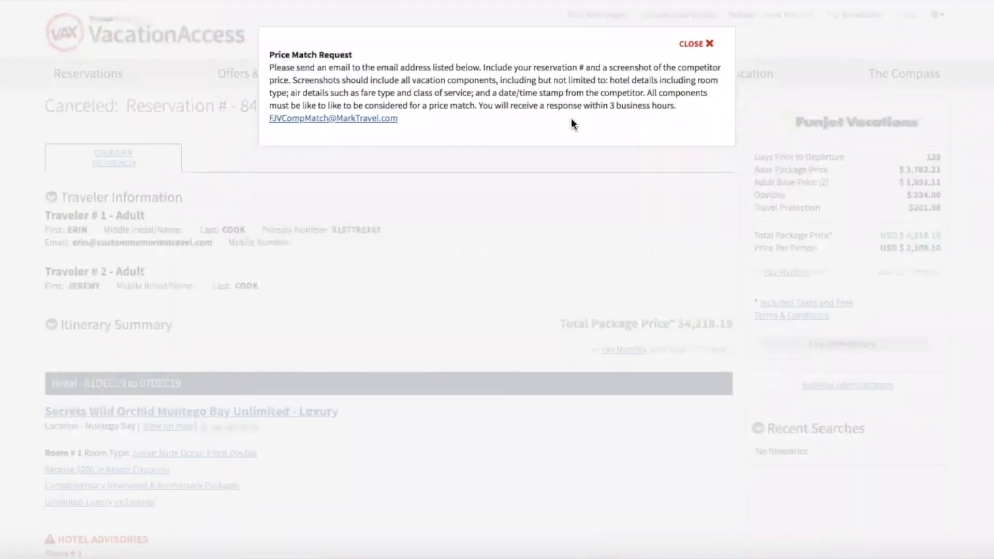
{"action": "left_click", "coordinate": [698, 43]}
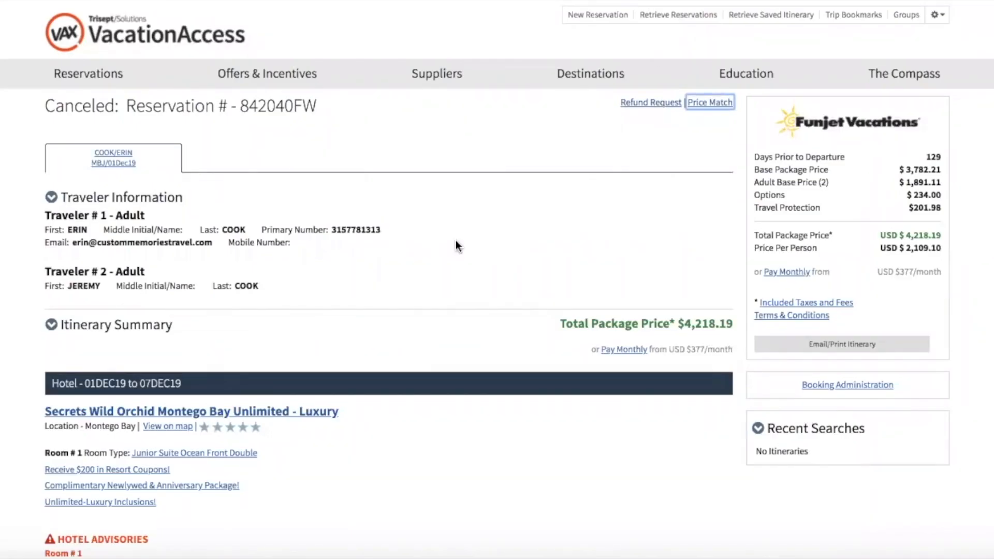
{"action": "scroll", "coordinate": [456, 240], "scroll_direction": "down", "scroll_amount": 5}
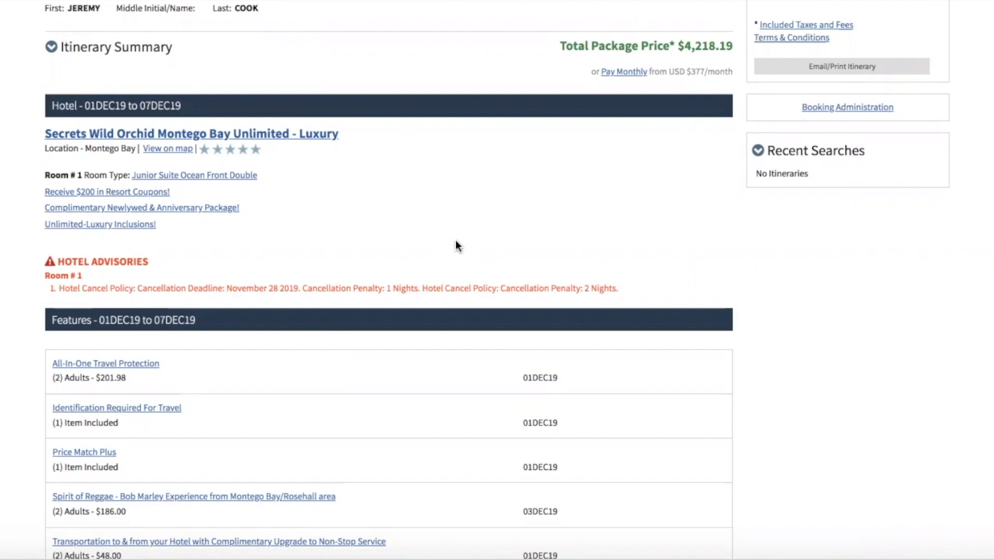
{"action": "scroll", "coordinate": [455, 240], "scroll_direction": "down", "scroll_amount": 5}
{"action": "scroll", "coordinate": [455, 240], "scroll_direction": "up", "scroll_amount": 5}
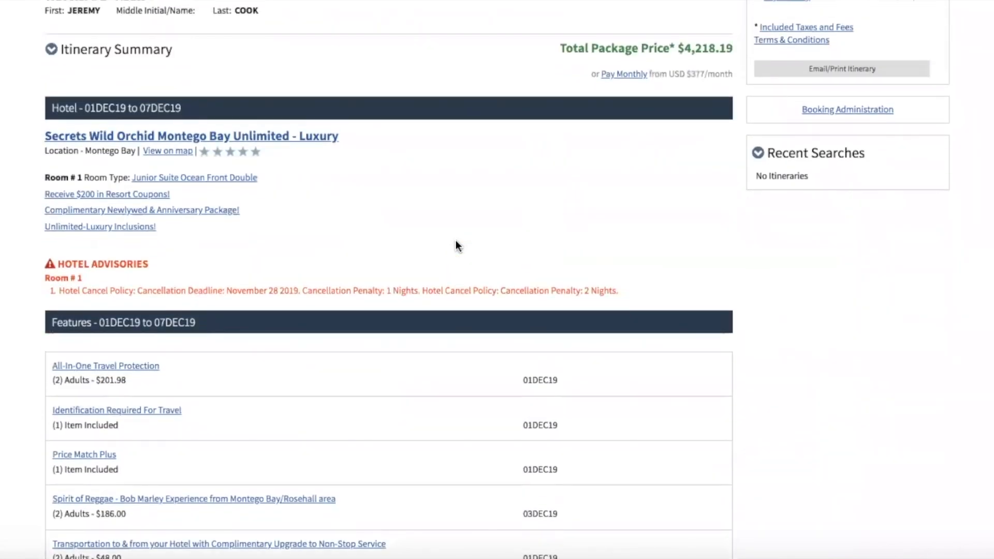
{"action": "scroll", "coordinate": [455, 240], "scroll_direction": "up", "scroll_amount": 5}
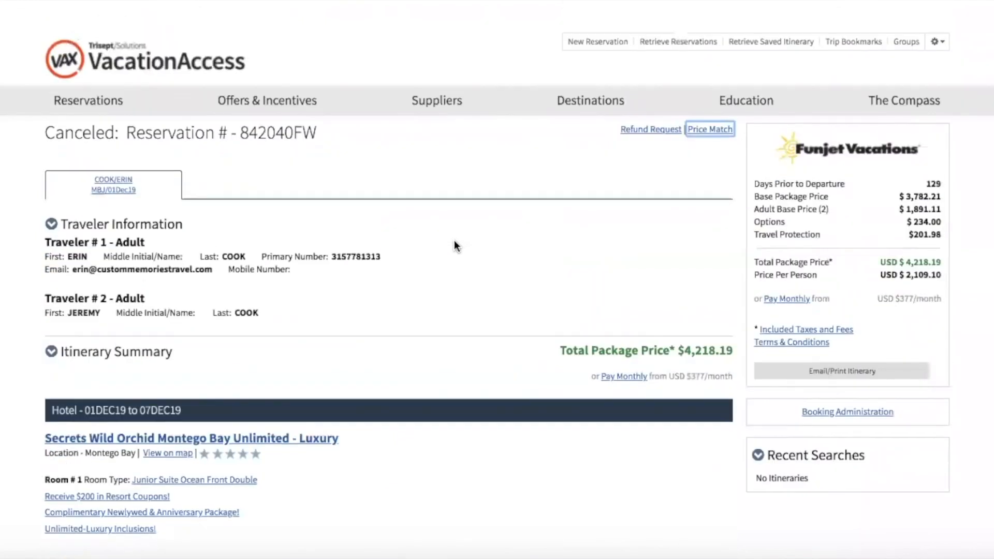